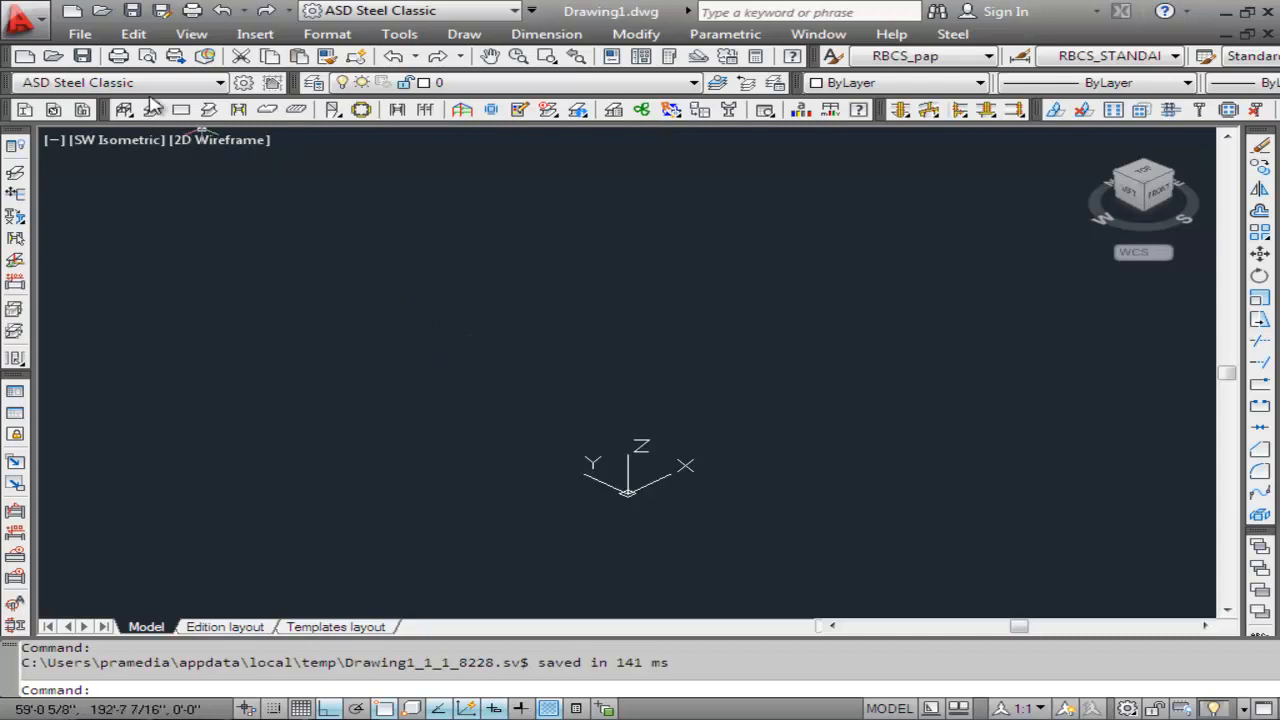
# Open the recent GRATES drawing.
pyautogui.click(80, 34)
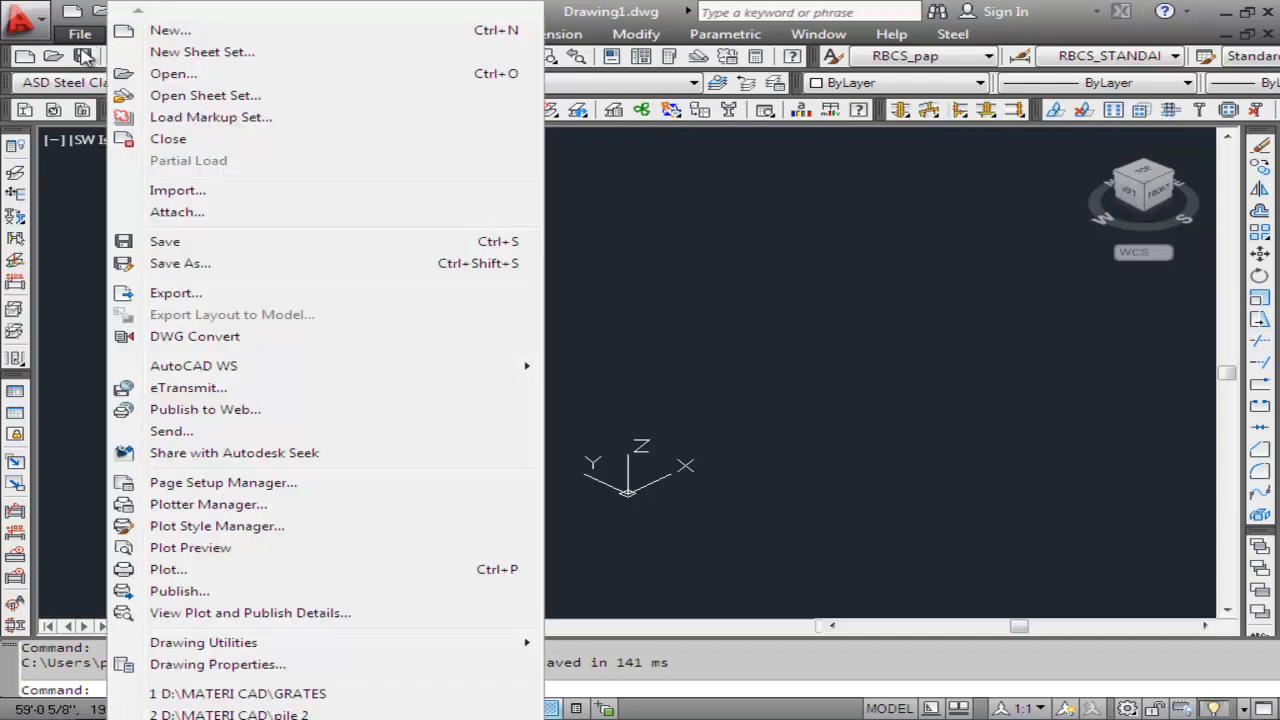
pyautogui.click(272, 697)
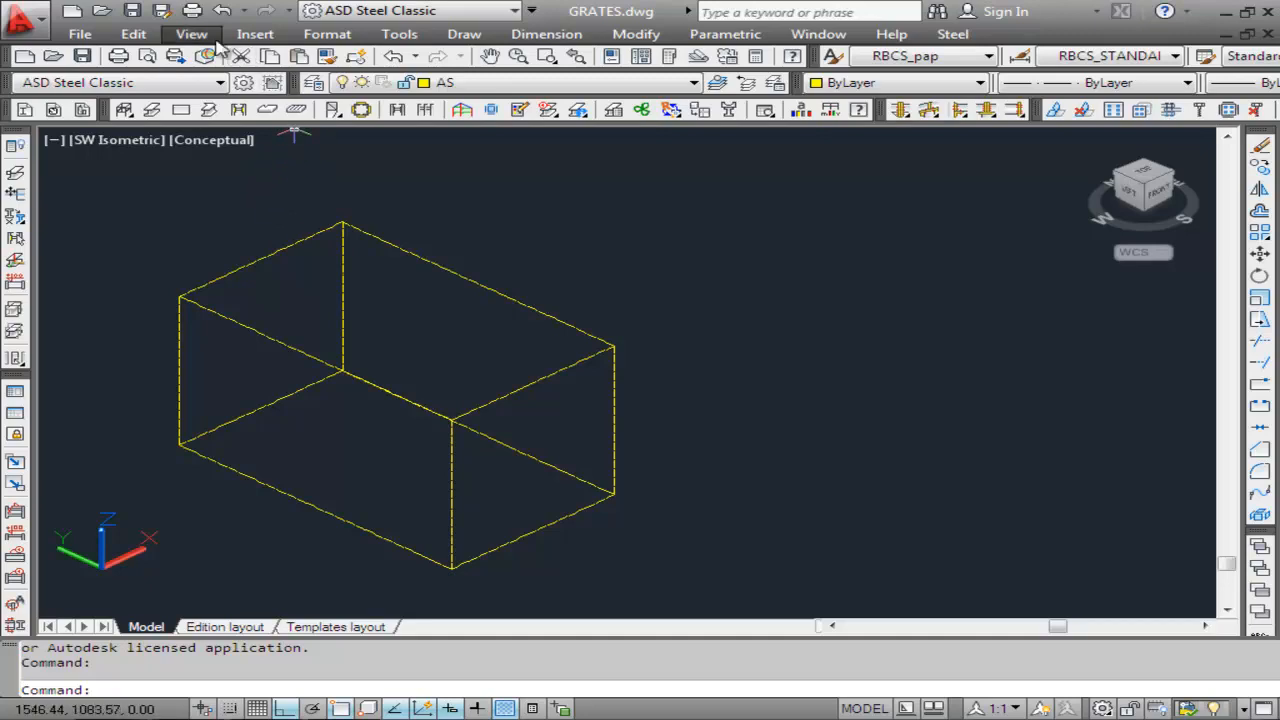
# Rotate the box-shaped workframe with Free Orbit and return to the SW Isometric view.
pyautogui.click(192, 34)
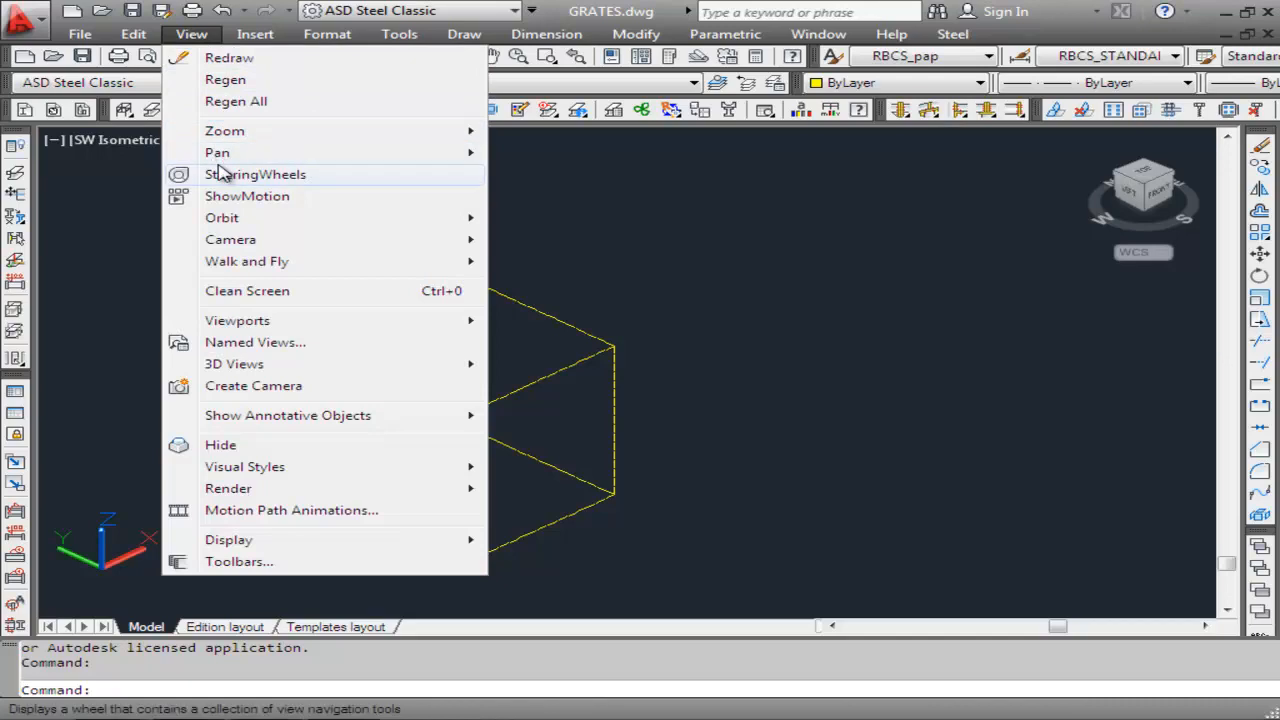
pyautogui.moveTo(337, 227)
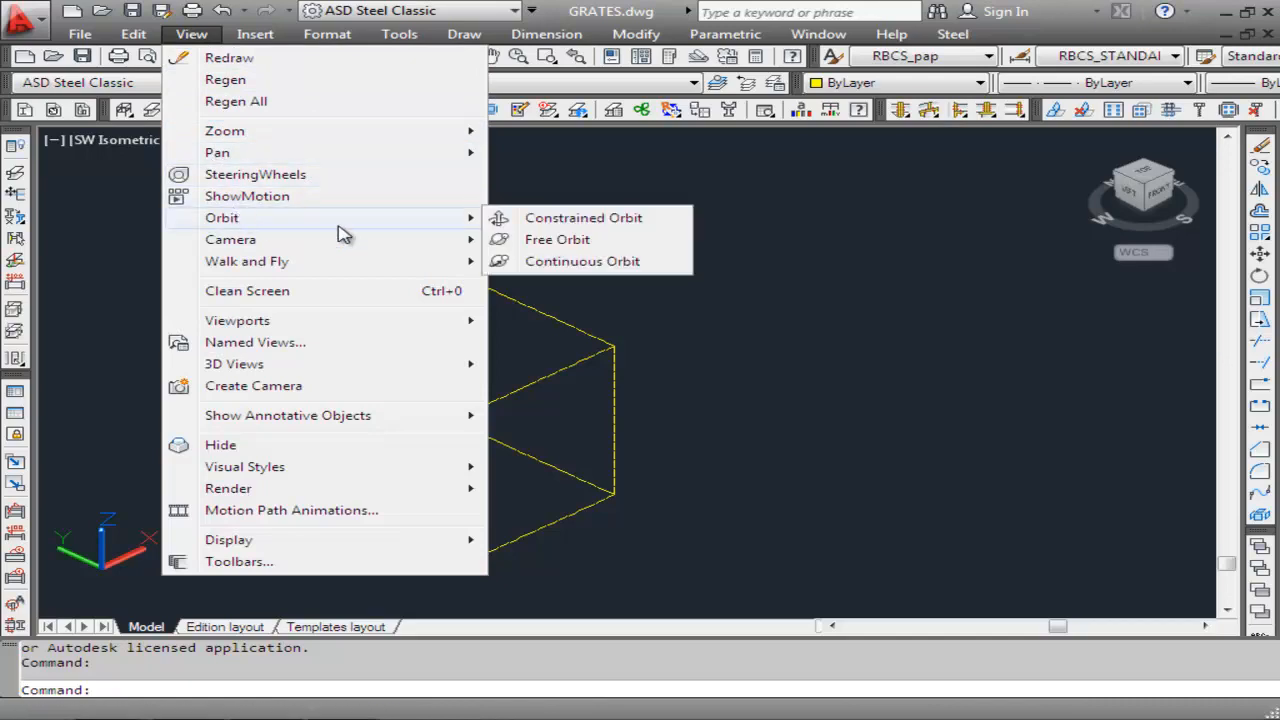
pyautogui.click(529, 240)
pyautogui.moveTo(531, 334); pyautogui.dragTo(603, 371)
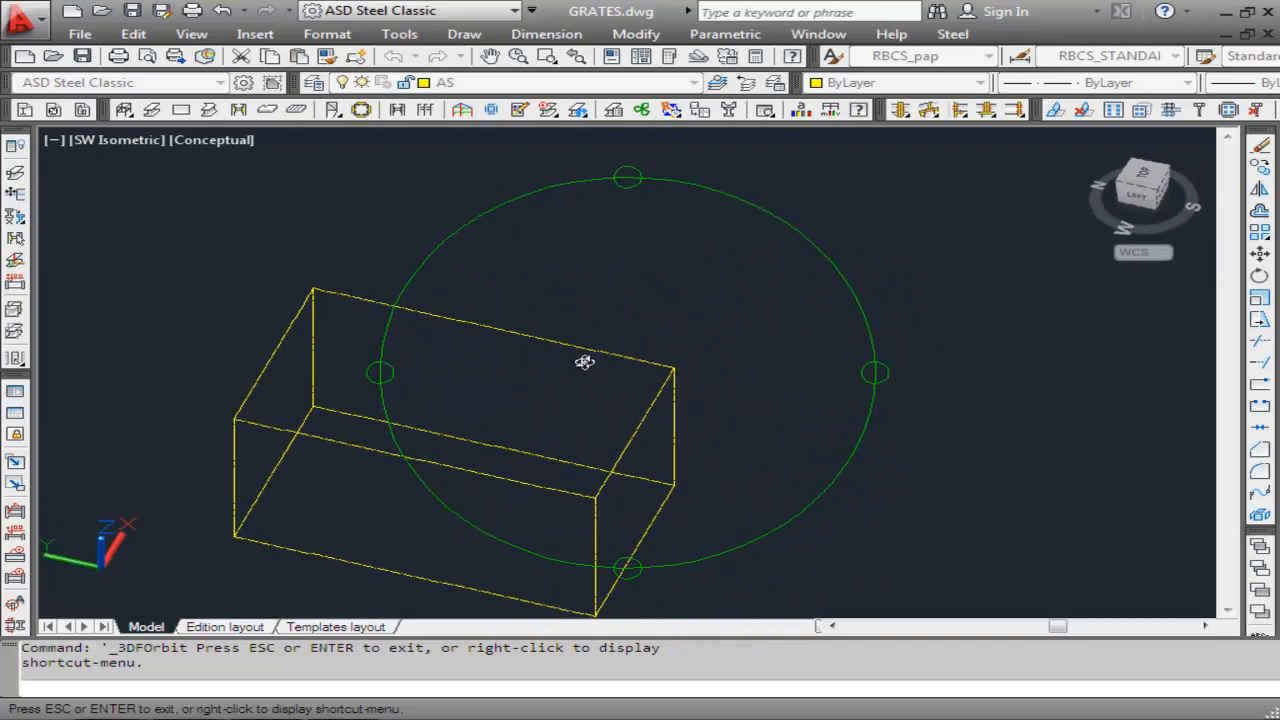
pyautogui.rightClick(583, 360)
pyautogui.click(640, 346)
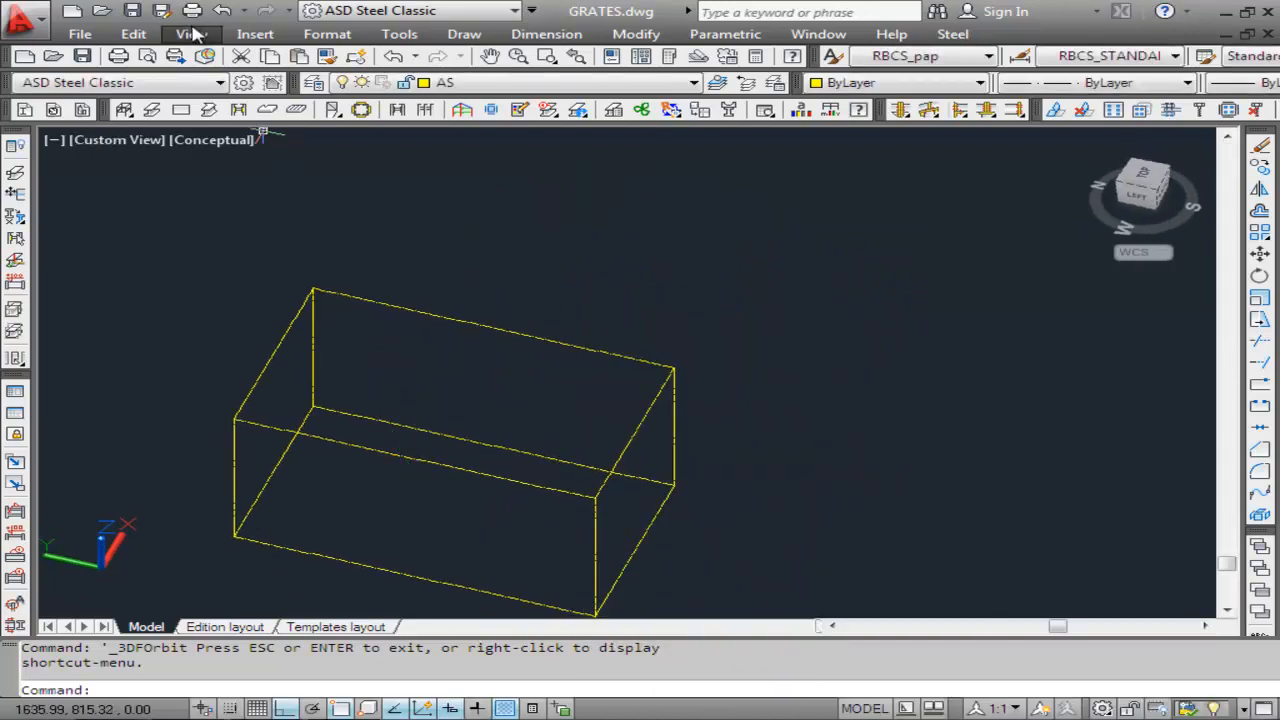
pyautogui.click(191, 34)
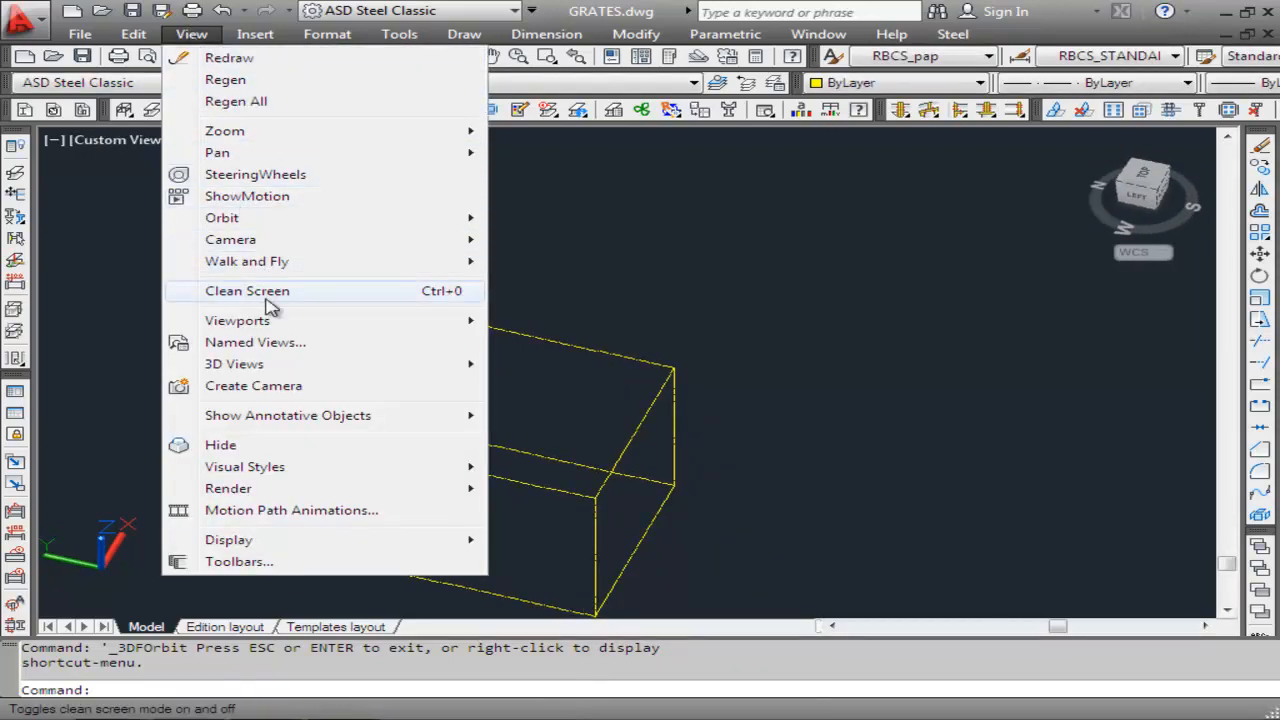
pyautogui.moveTo(277, 366)
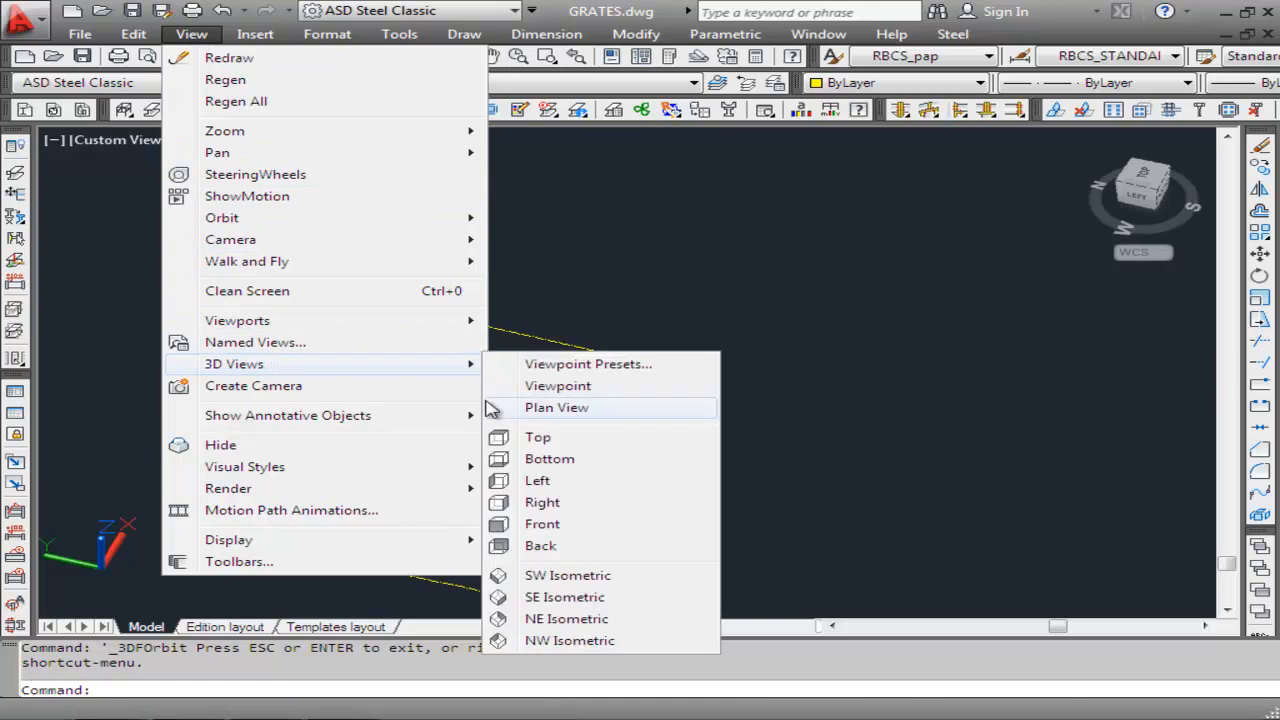
pyautogui.click(612, 576)
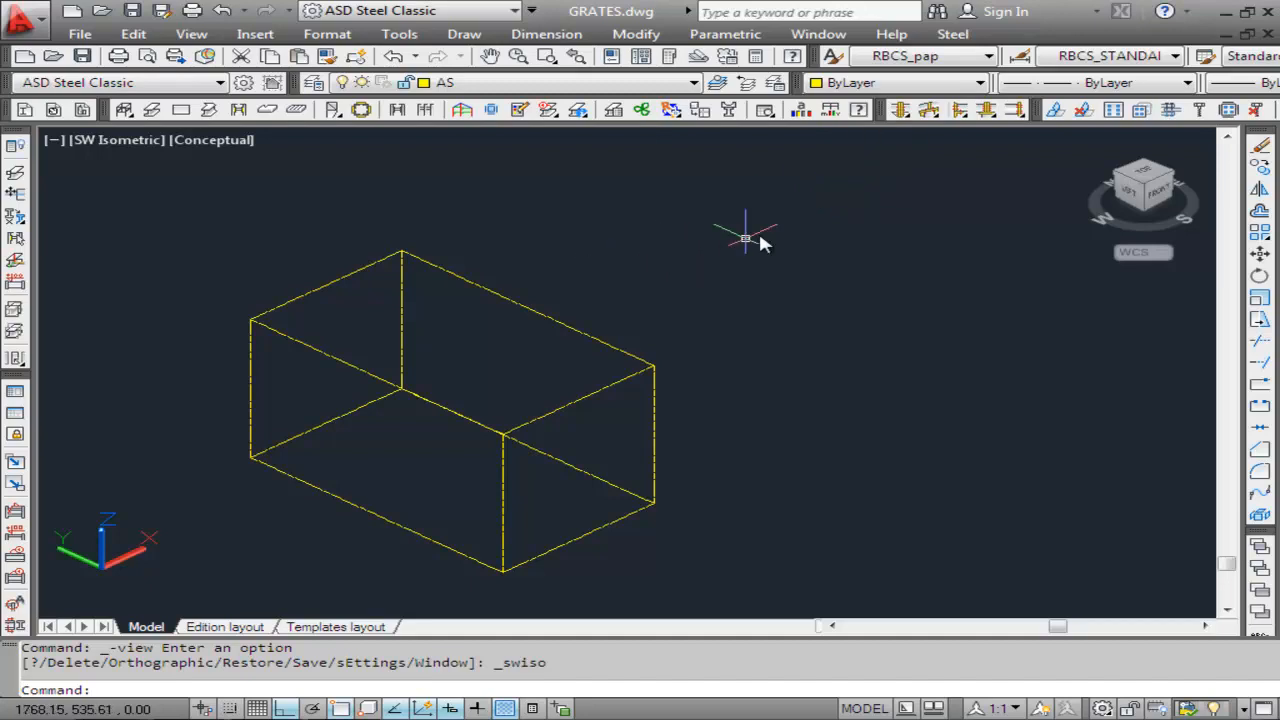
# Start parametric stairs from the workframe's nearest bottom corner to the middle of the vertical edge at the short side's other end.
pyautogui.click(957, 35)
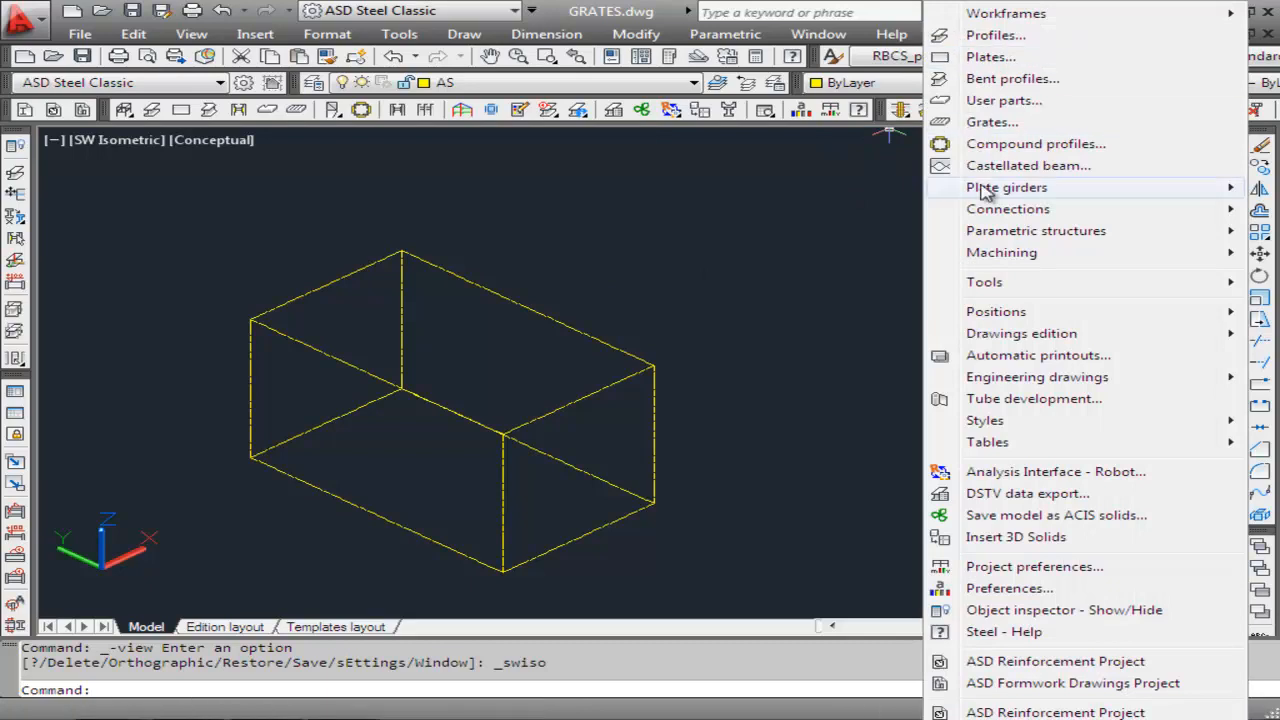
pyautogui.moveTo(1000, 236)
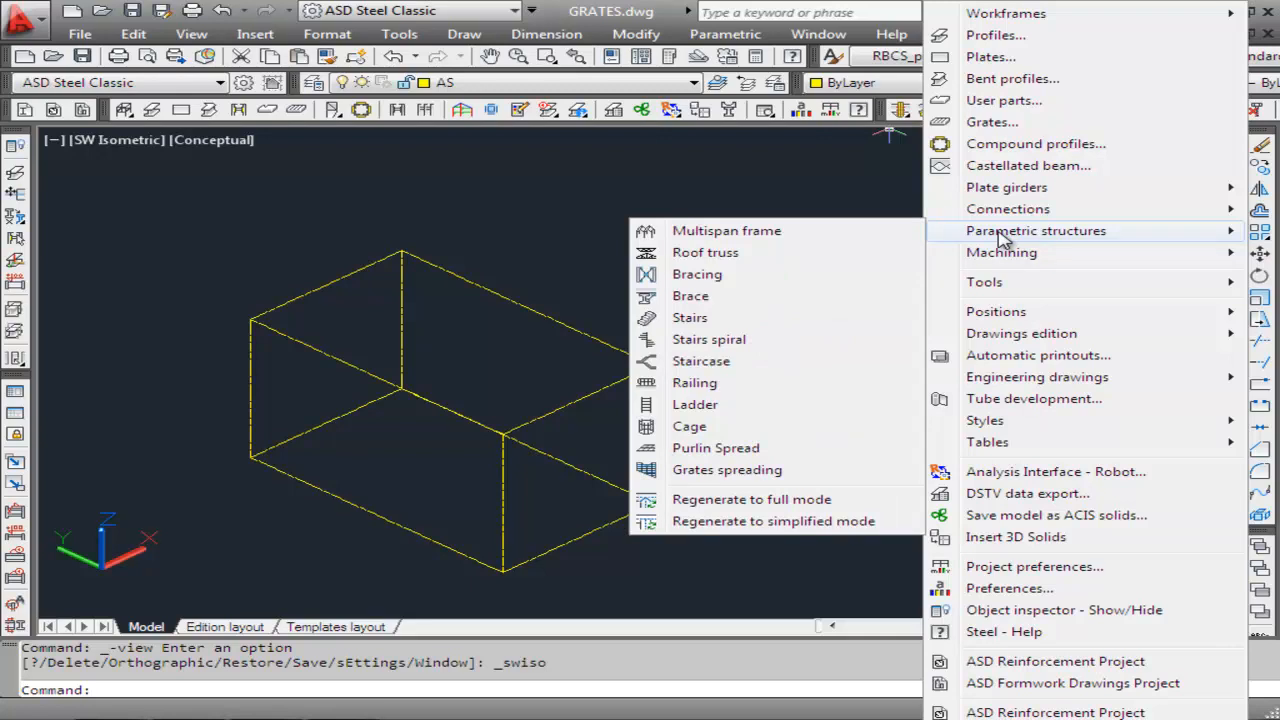
pyautogui.click(690, 318)
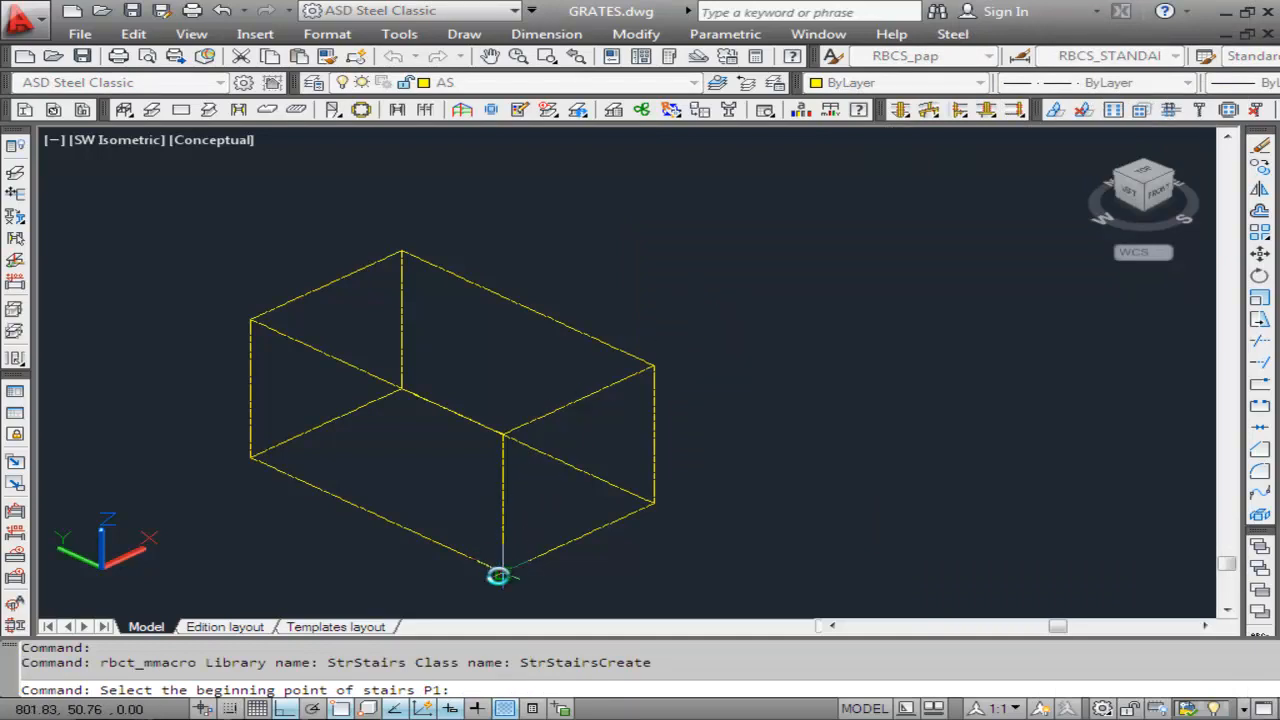
pyautogui.click(500, 573)
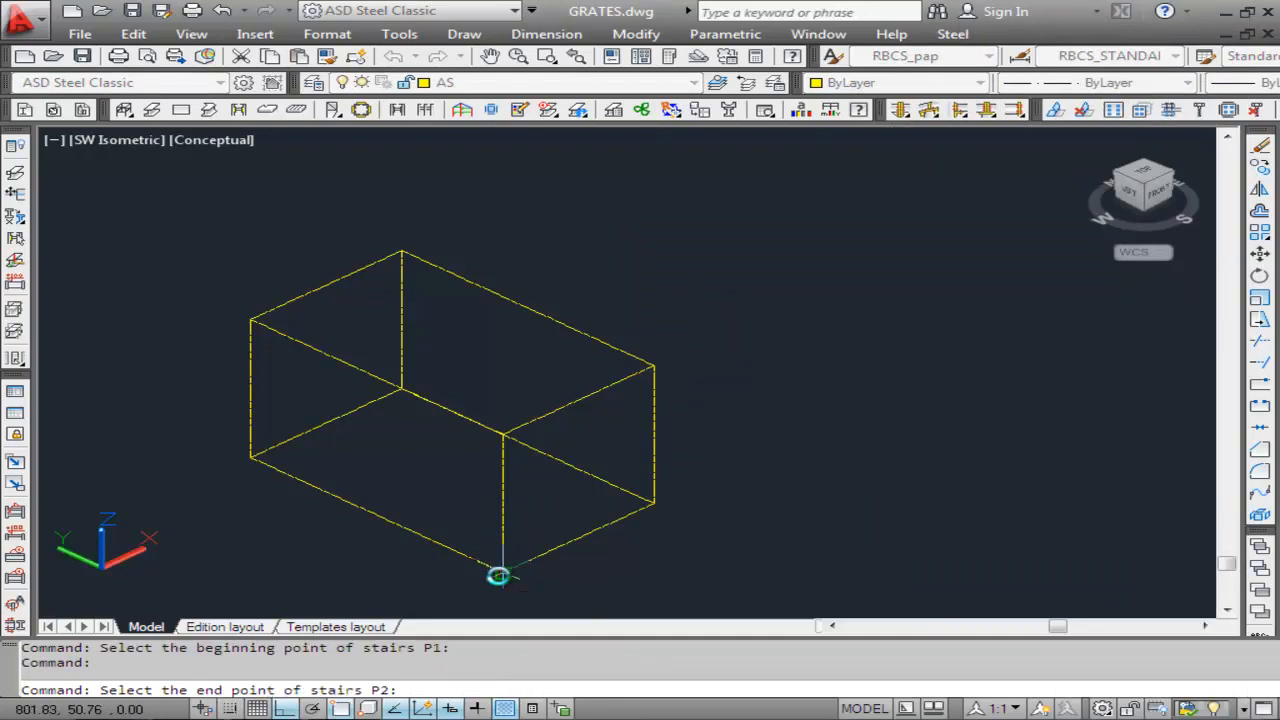
pyautogui.click(649, 441)
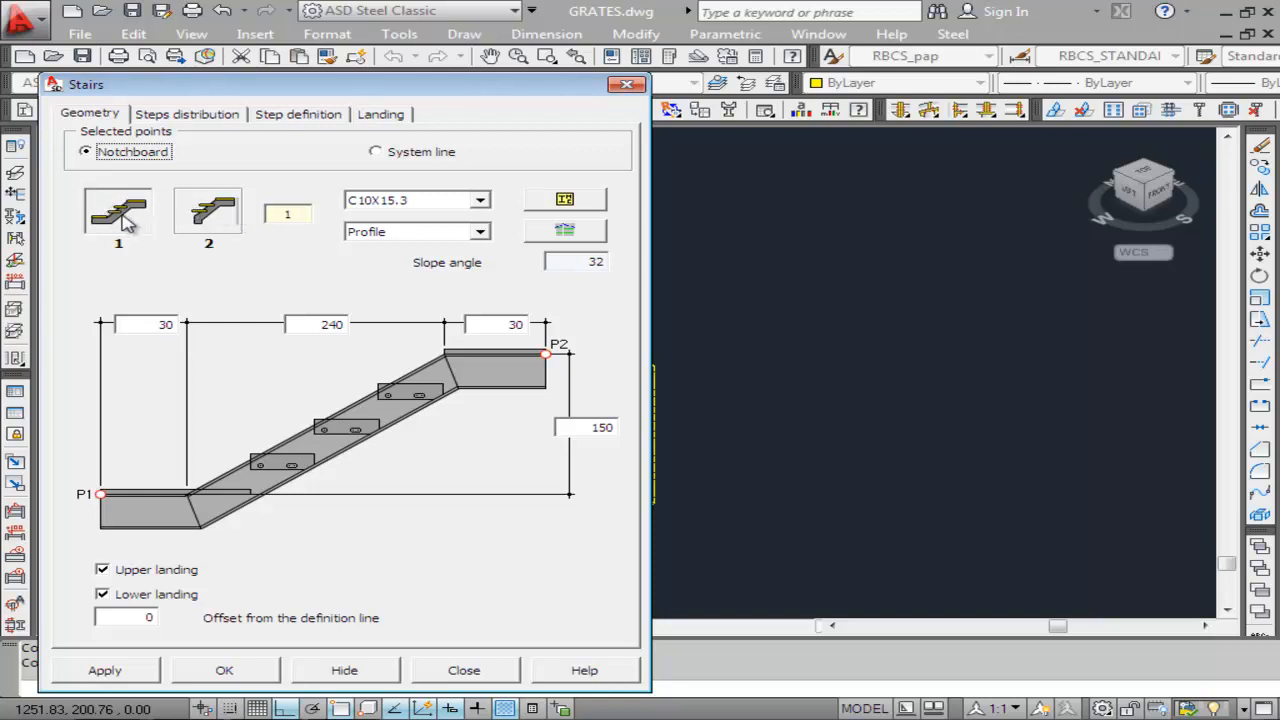
# Try stair geometry type 2 for the lower end and return to type 1.
pyautogui.click(209, 212)
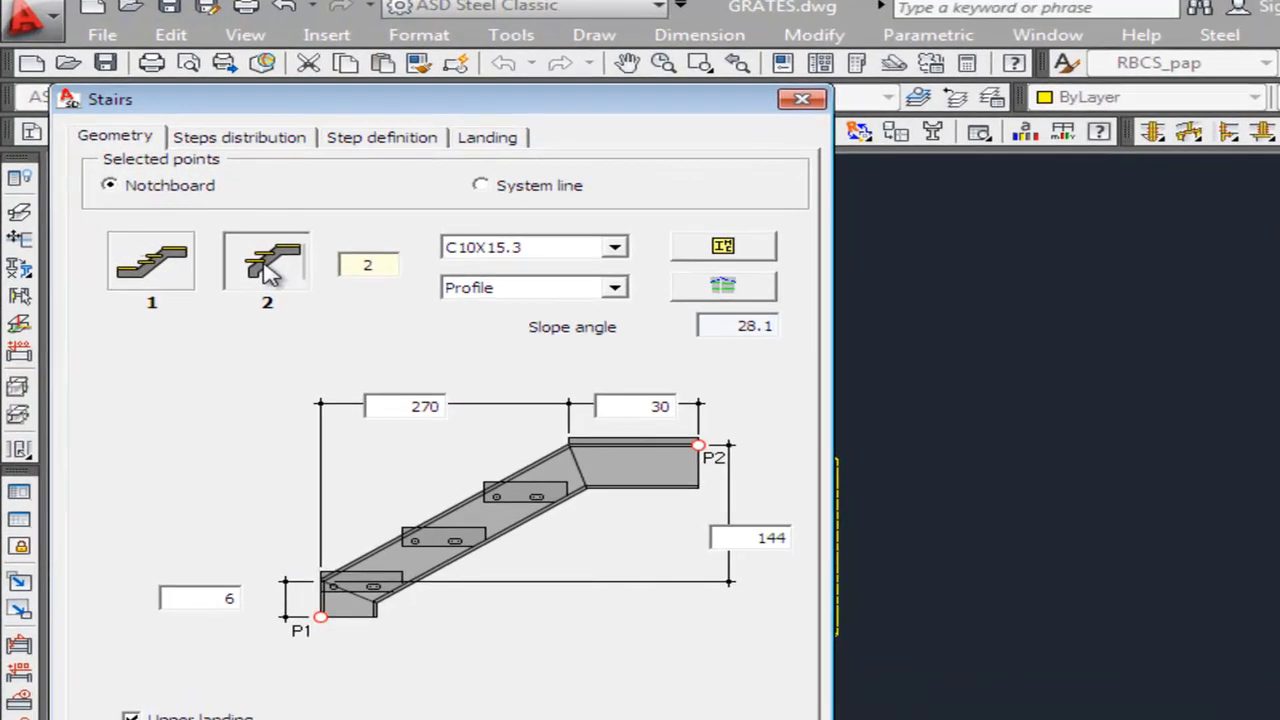
pyautogui.click(160, 268)
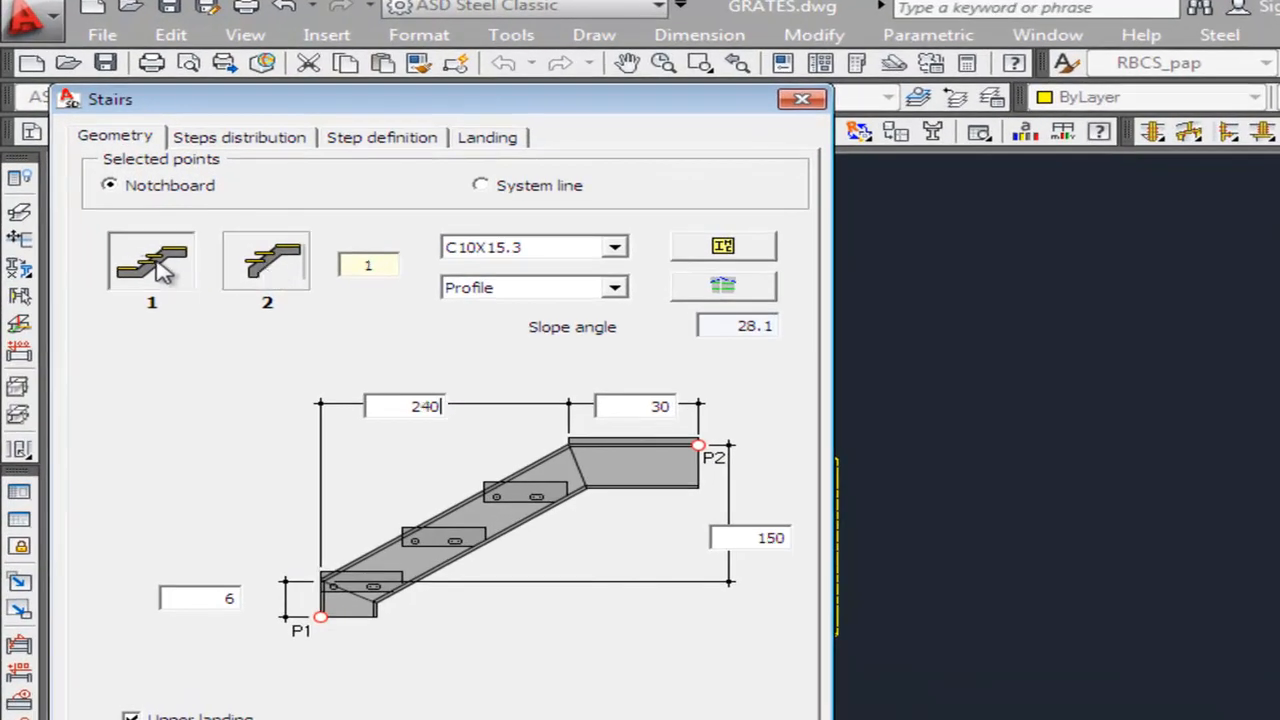
pyautogui.click(250, 275)
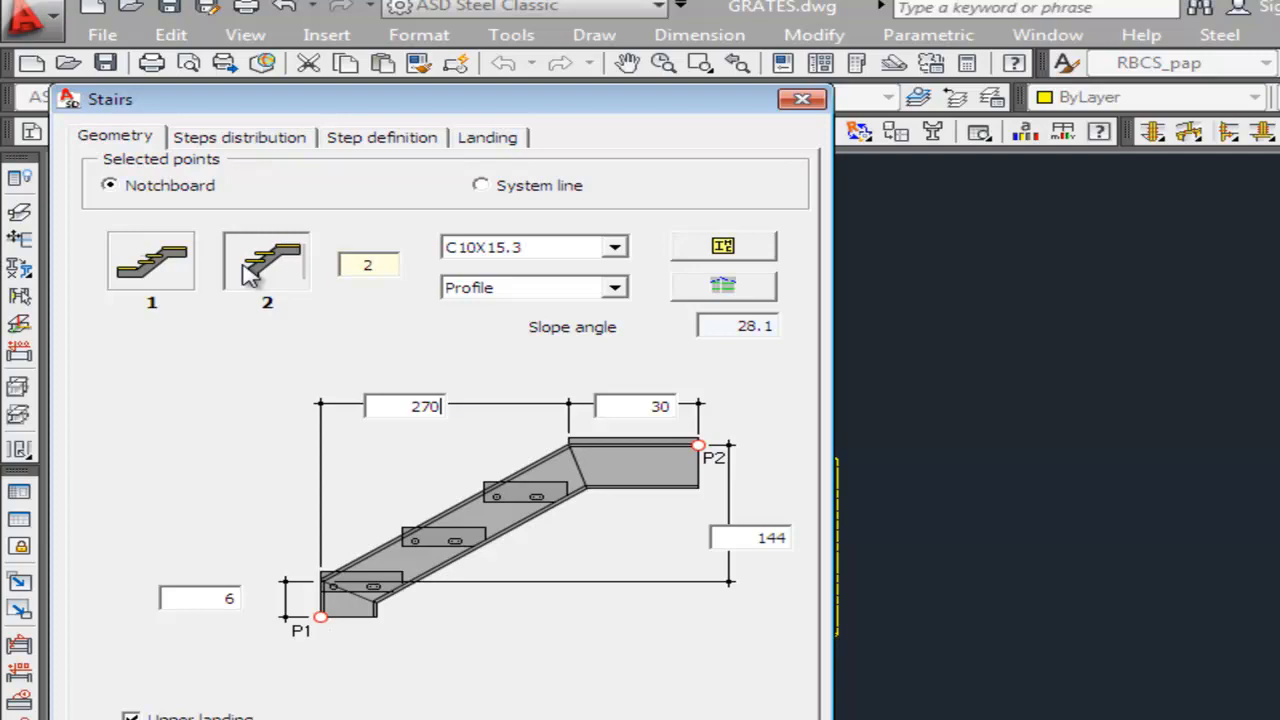
pyautogui.click(148, 272)
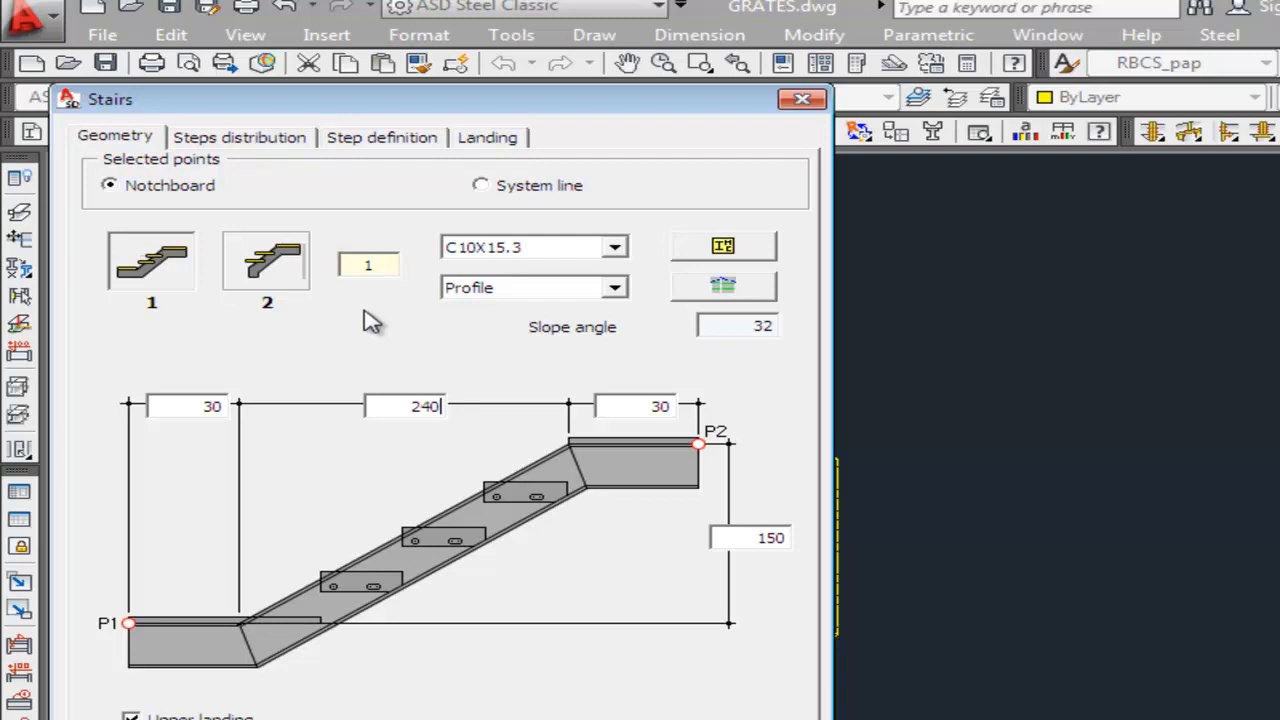
# Keep C10X15.3 as the stringer profile, check the steps distribution settings, and create the stairs.
pyautogui.click(614, 247)
pyautogui.click(614, 247)
pyautogui.click(614, 247)
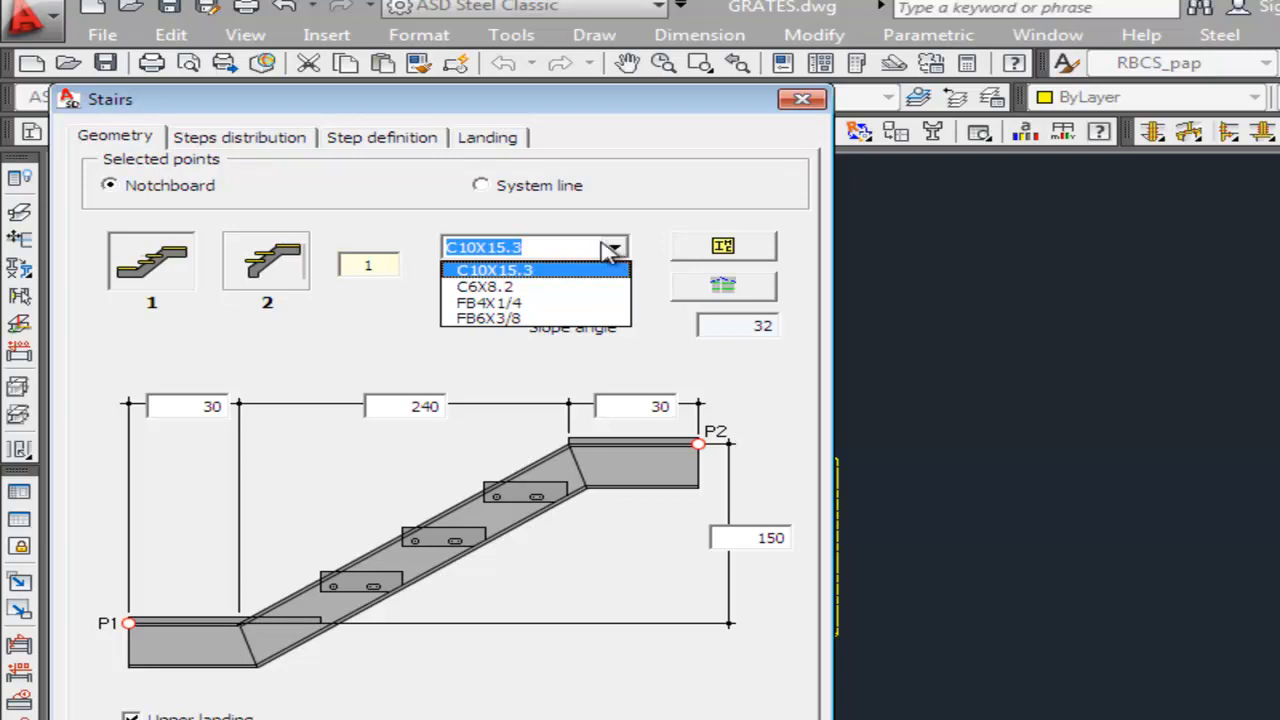
pyautogui.click(268, 152)
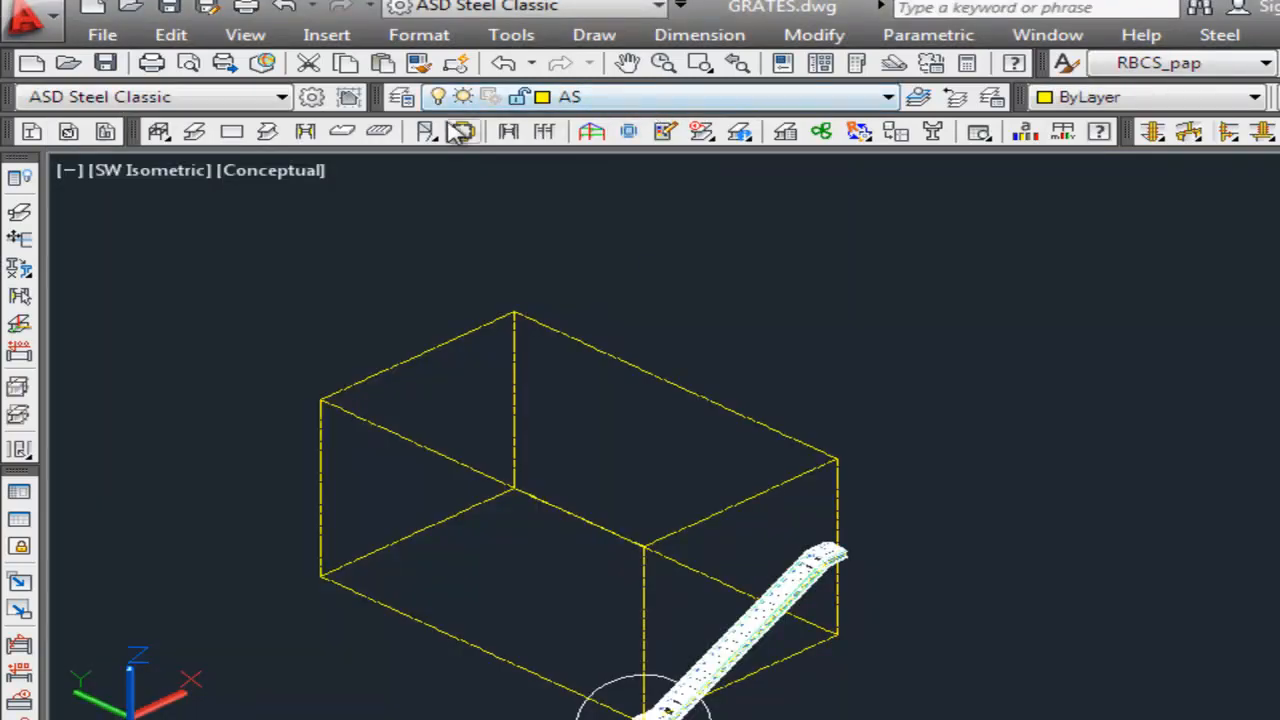
# Examine the lower landing of the new stairs and the connection of a grating tread to the stringer up close.
pyautogui.click(240, 38)
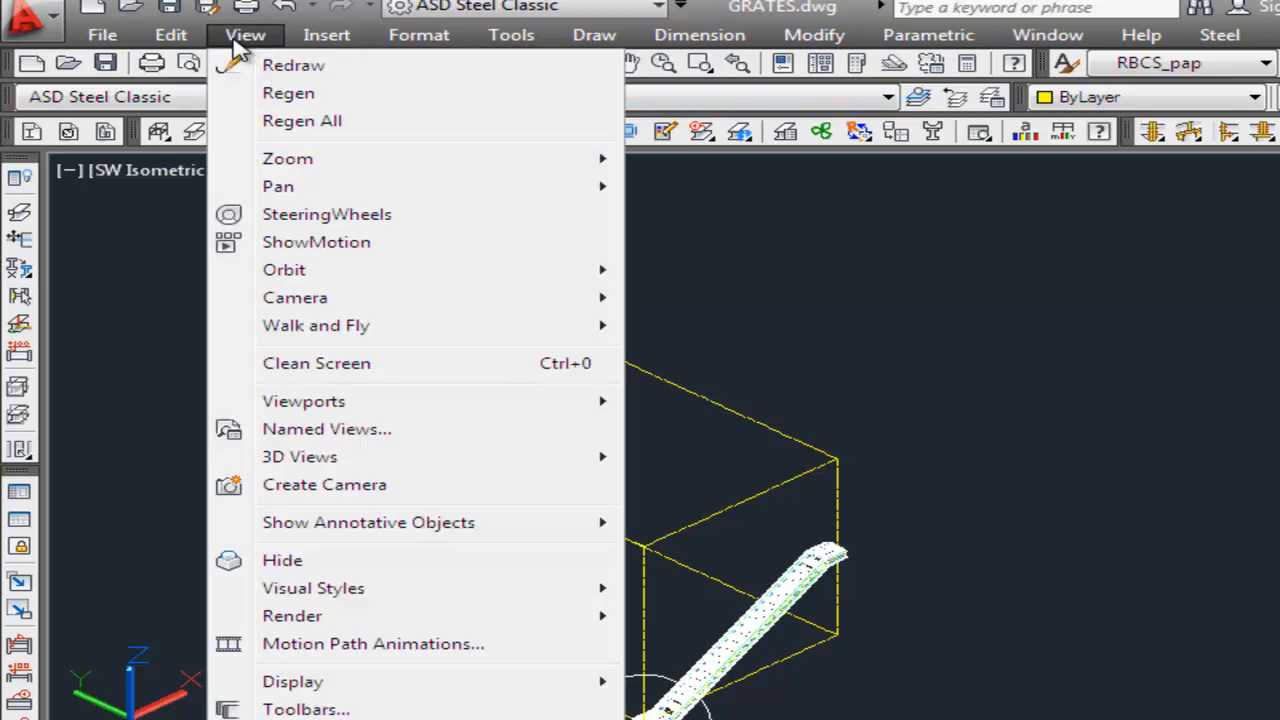
pyautogui.moveTo(287, 160)
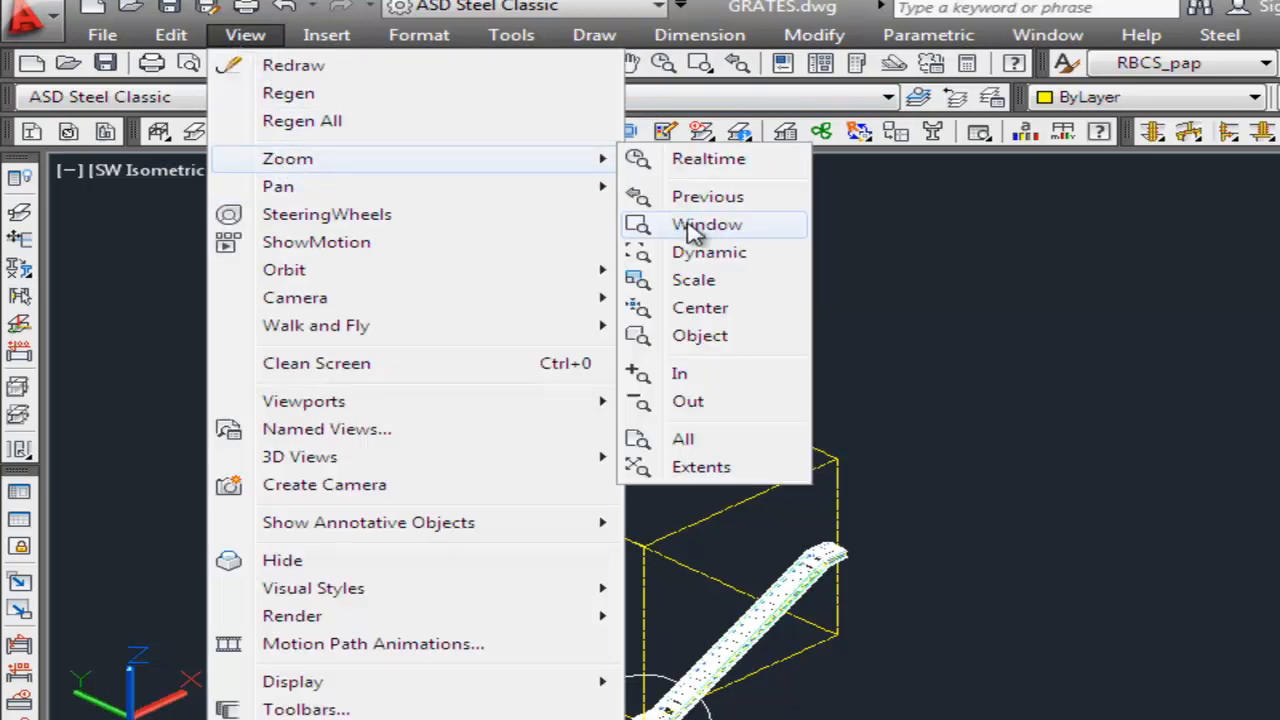
pyautogui.click(700, 224)
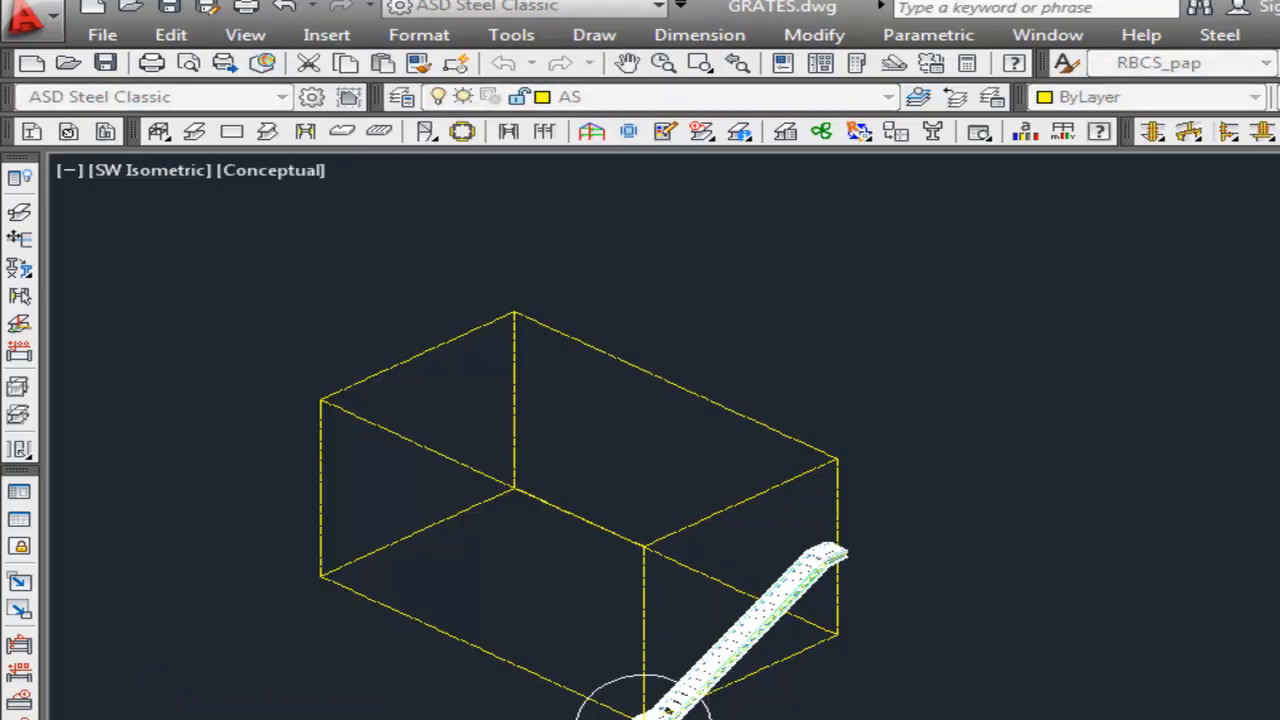
pyautogui.click(697, 706)
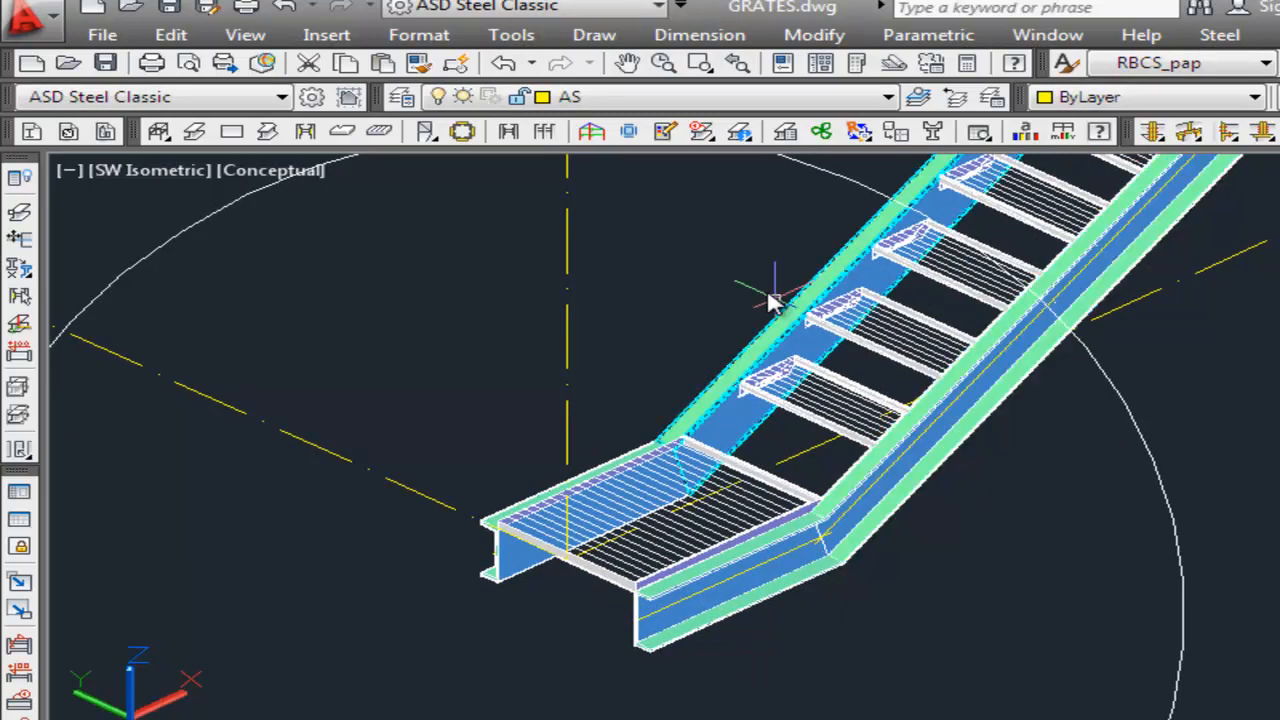
pyautogui.click(244, 35)
pyautogui.moveTo(288, 160)
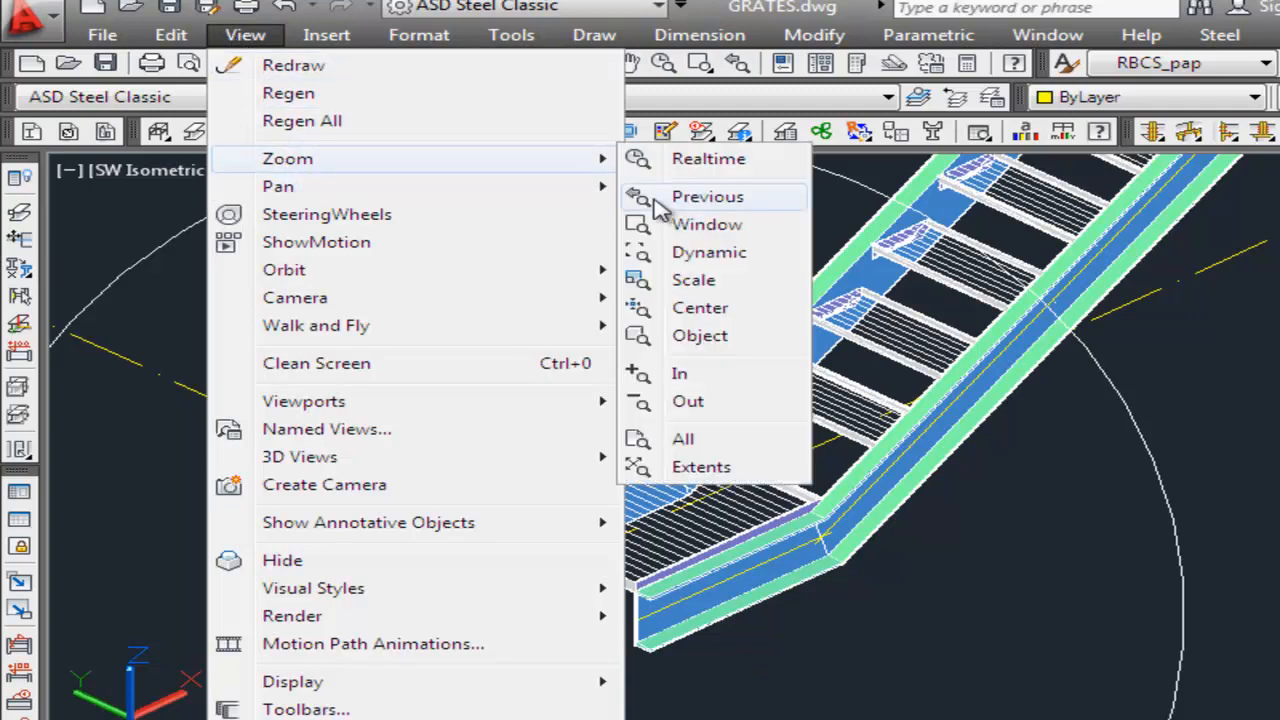
pyautogui.click(700, 220)
pyautogui.click(909, 268)
pyautogui.click(785, 358)
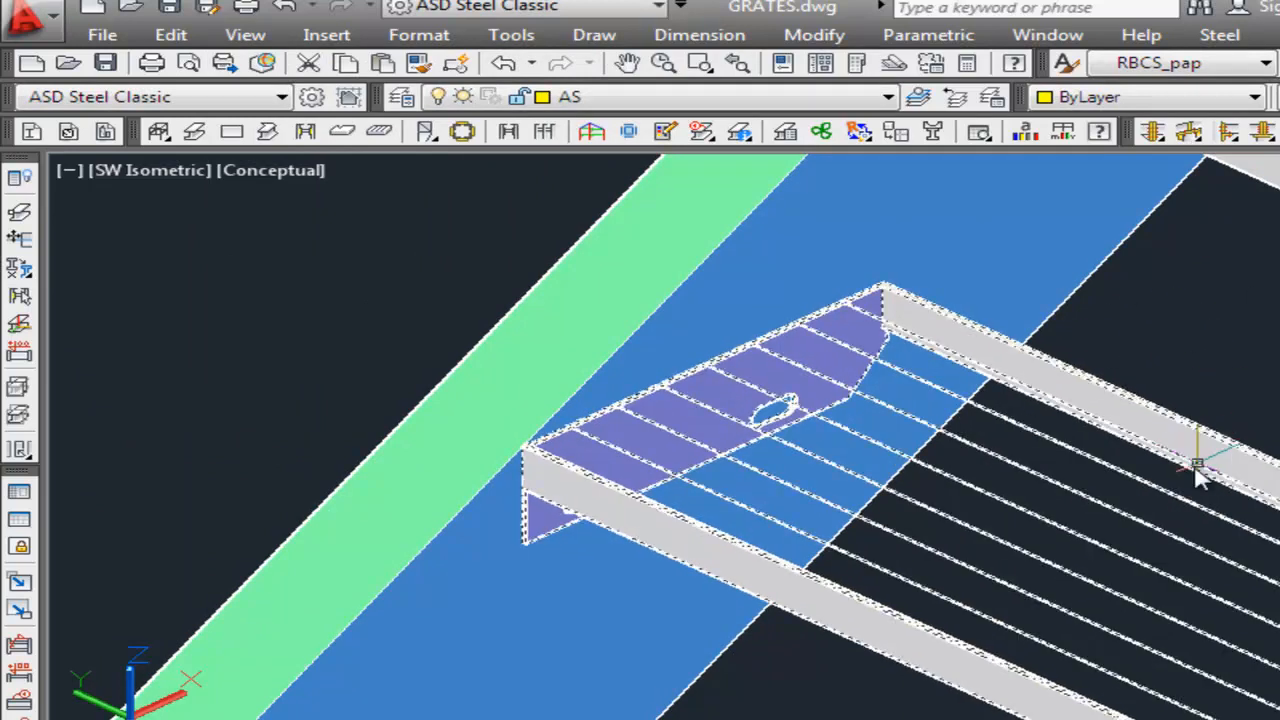
pyautogui.scroll(-2, 795, 712)
pyautogui.scroll(-2, 795, 712)
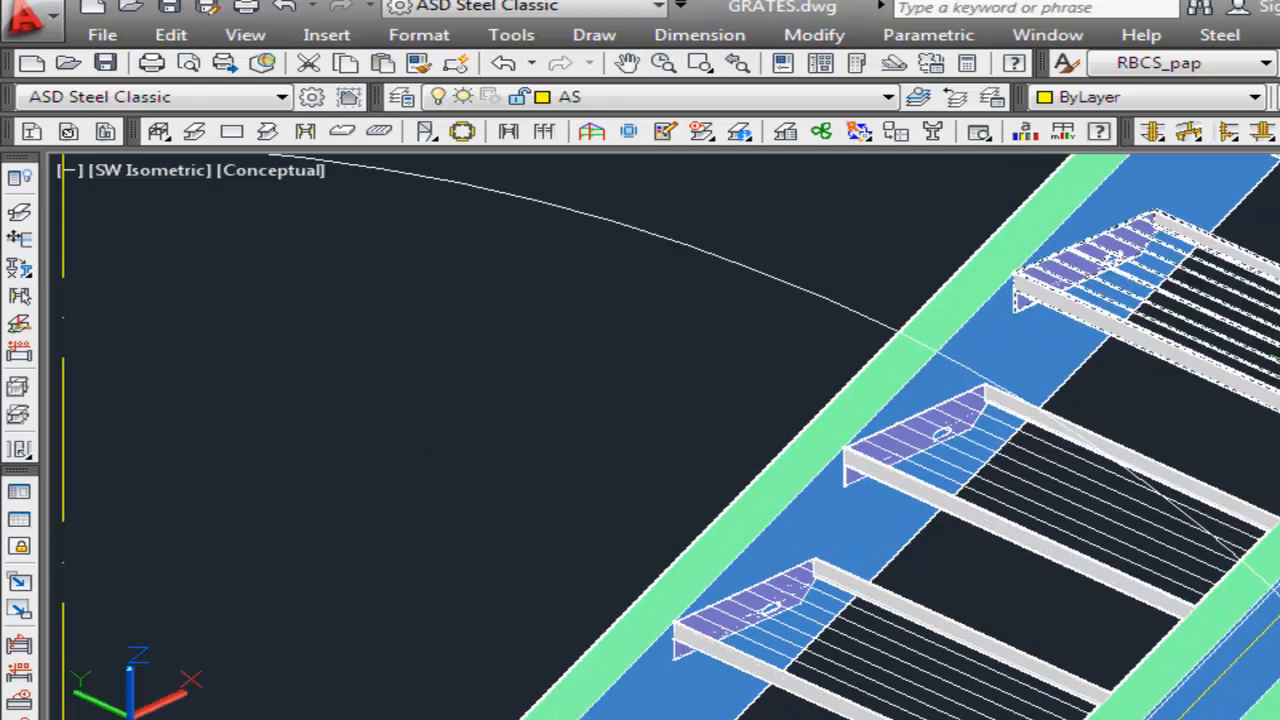
# Modify the stairs' properties to use the Bent plate step type, apply the change and close the stair settings.
pyautogui.click(1222, 35)
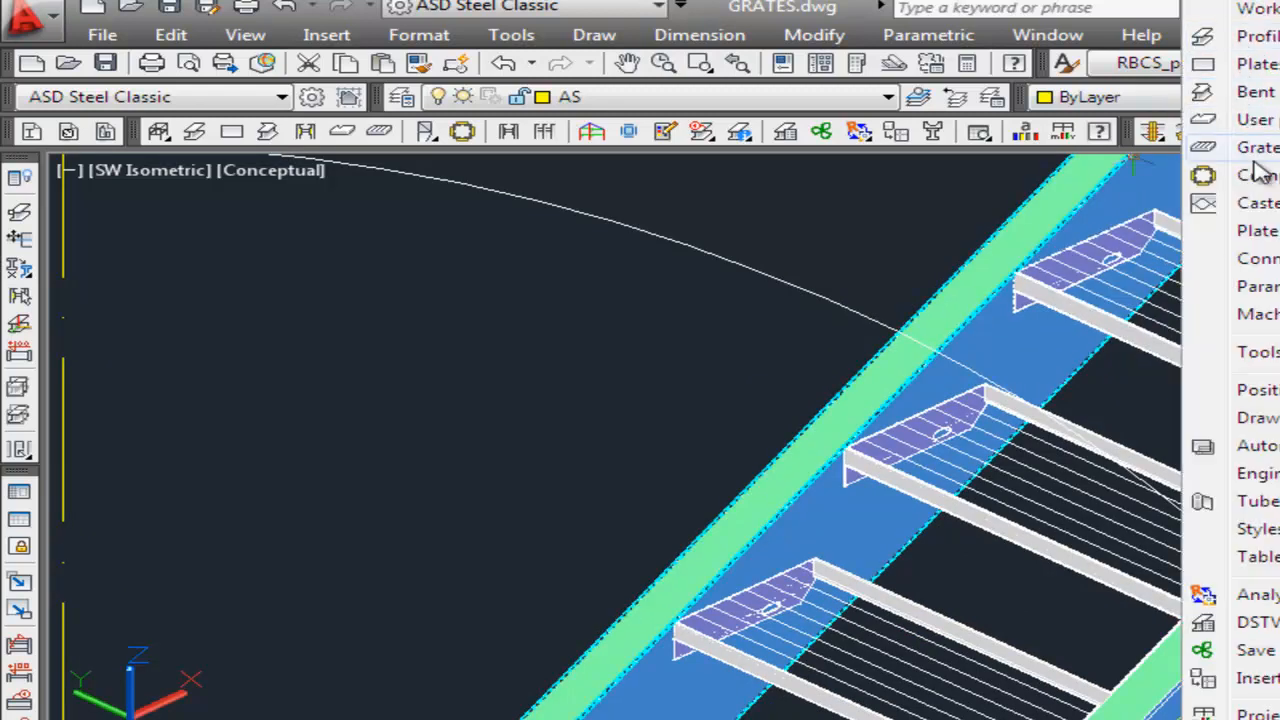
pyautogui.moveTo(1272, 360)
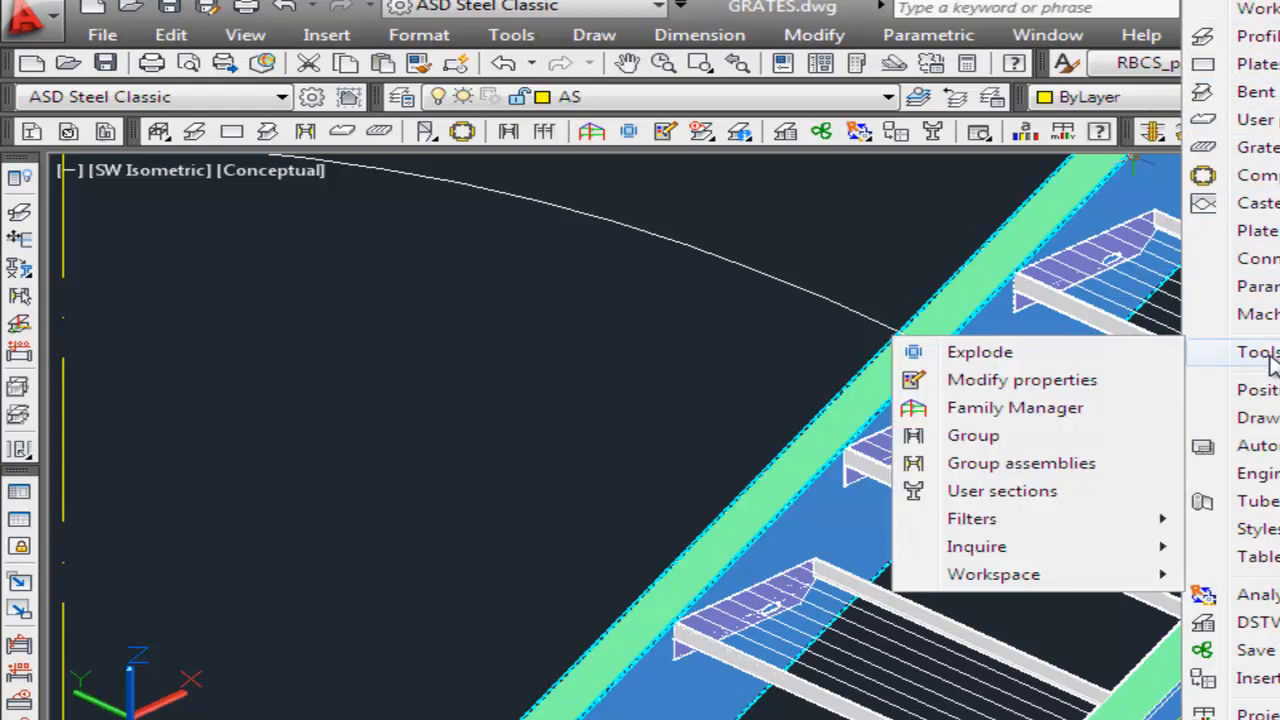
pyautogui.click(1071, 389)
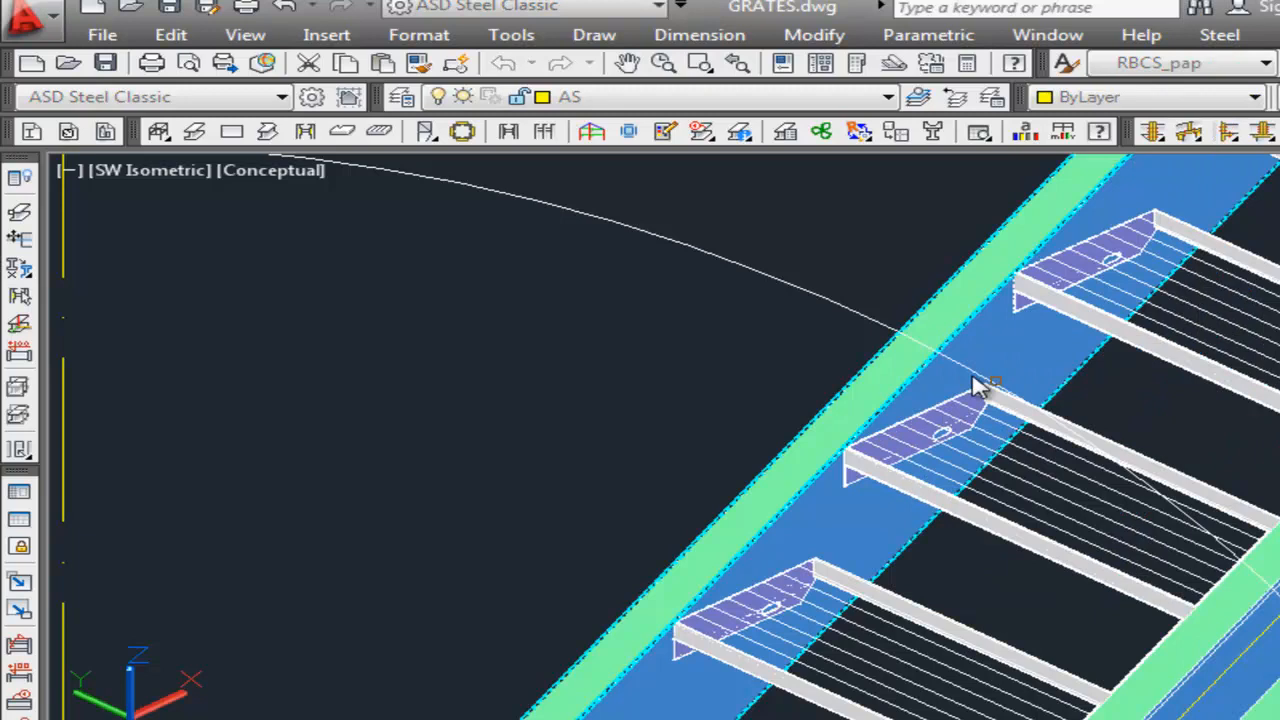
pyautogui.click(791, 287)
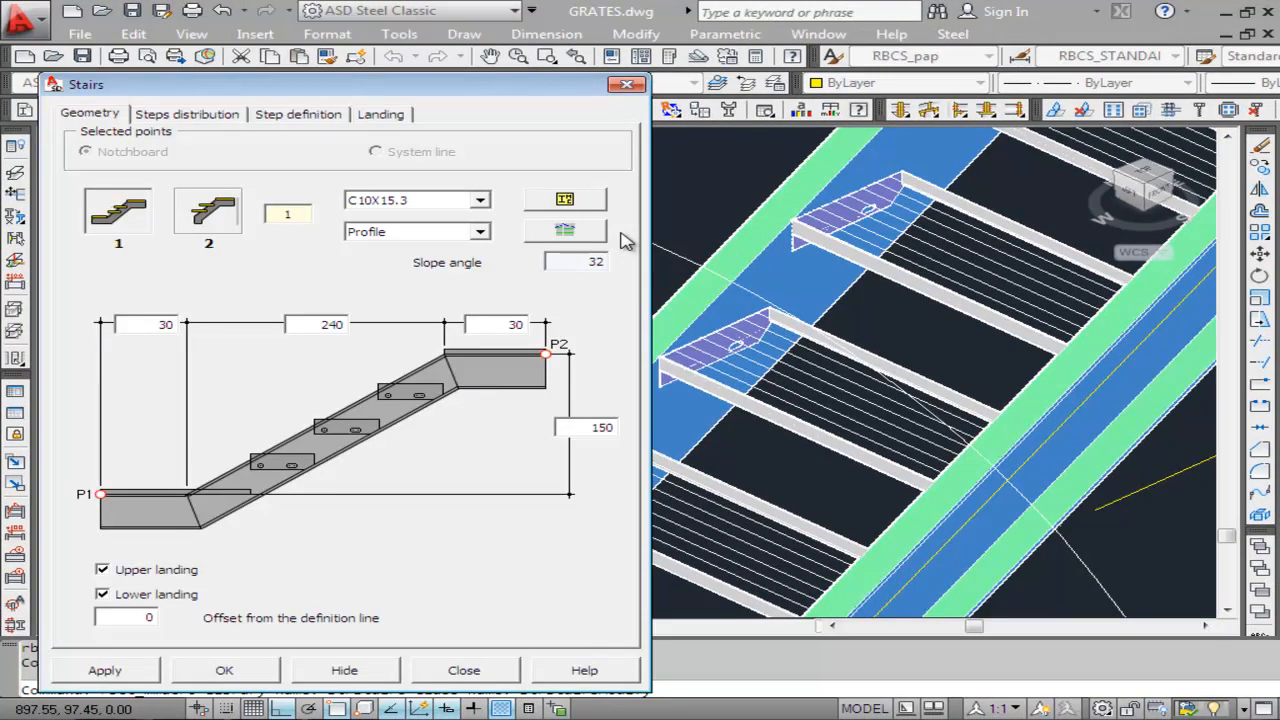
pyautogui.click(225, 117)
pyautogui.click(287, 116)
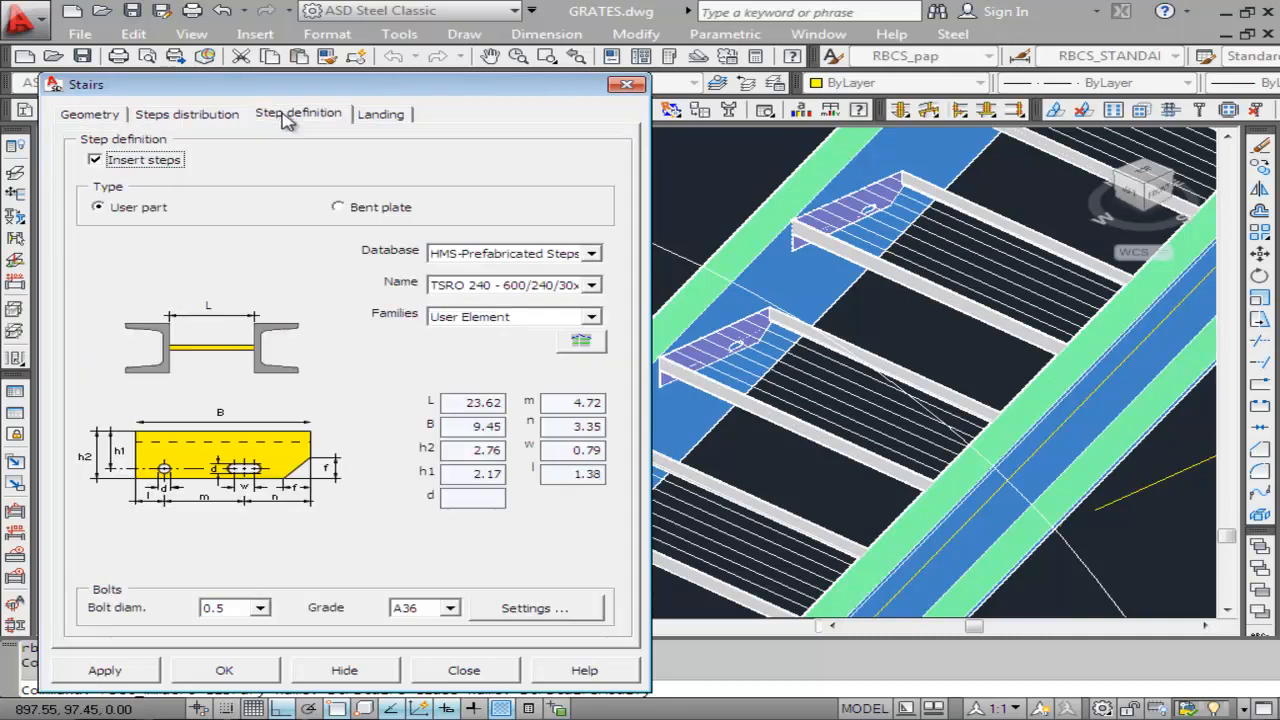
pyautogui.click(356, 214)
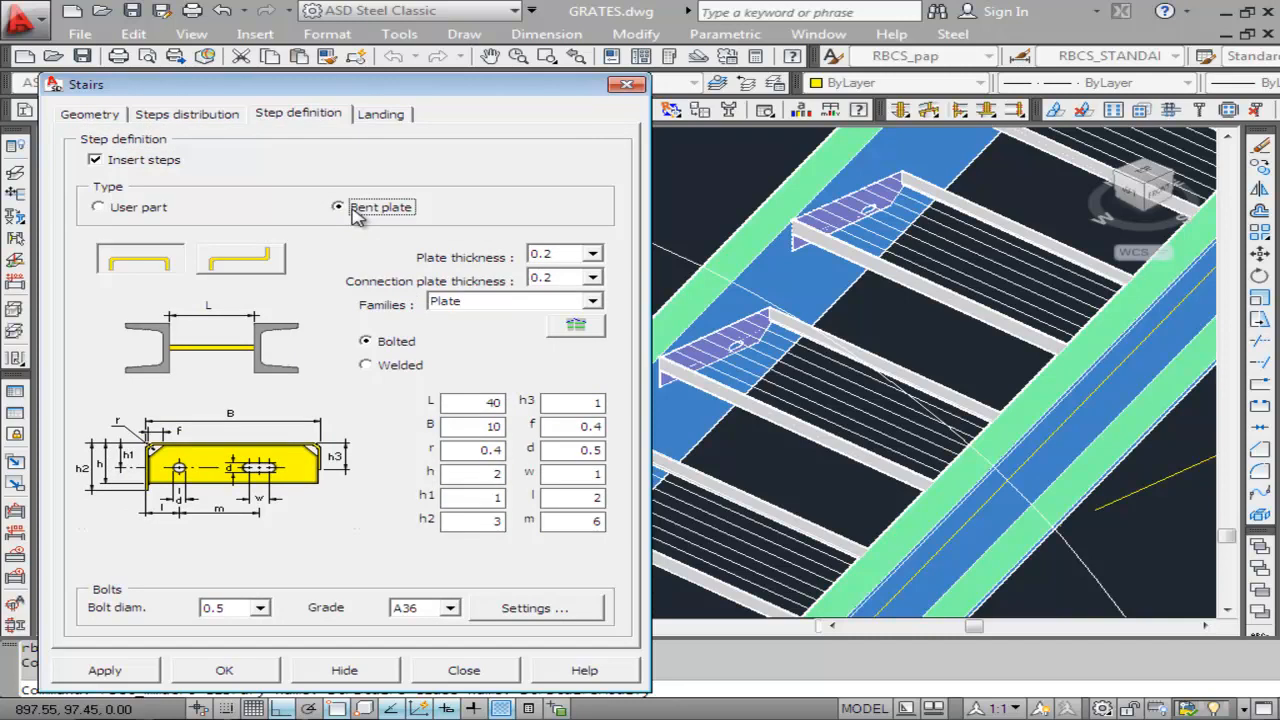
pyautogui.click(268, 673)
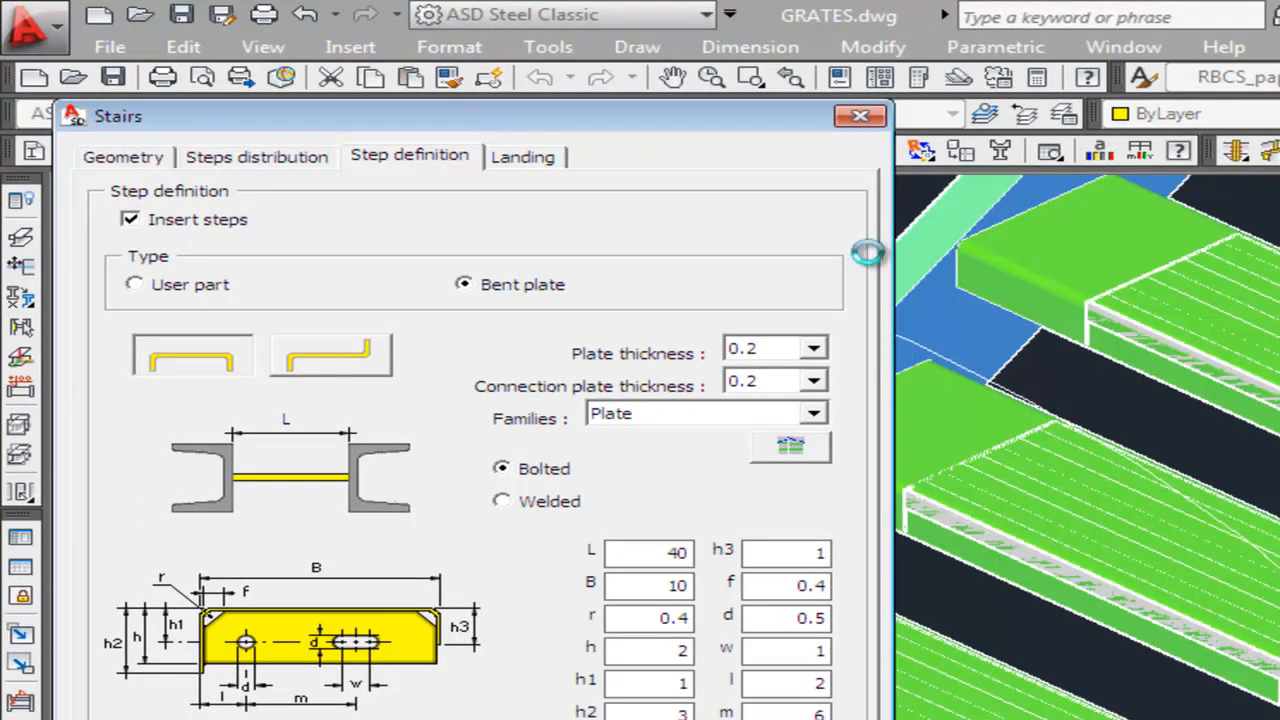
pyautogui.click(862, 118)
pyautogui.click(870, 114)
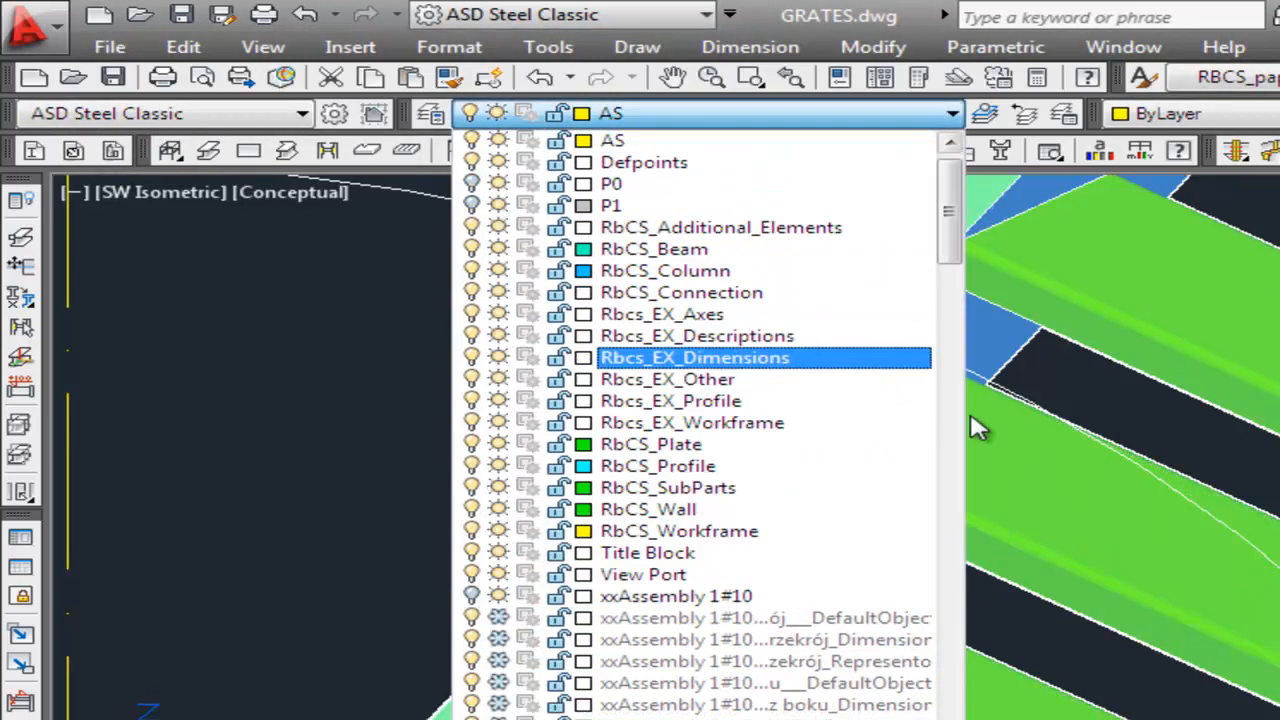
# Modify the stairs' properties to remove the lower landing and close the stair settings.
pyautogui.click(268, 400)
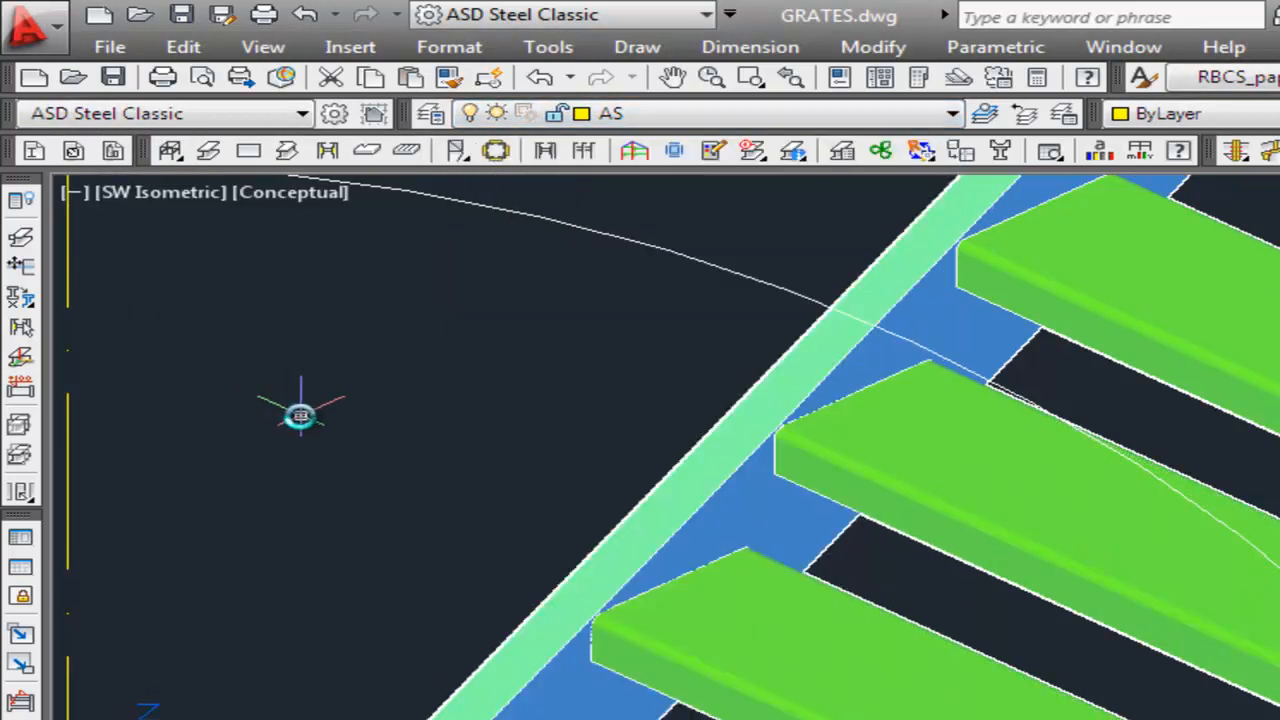
pyautogui.scroll(-3, 300, 416)
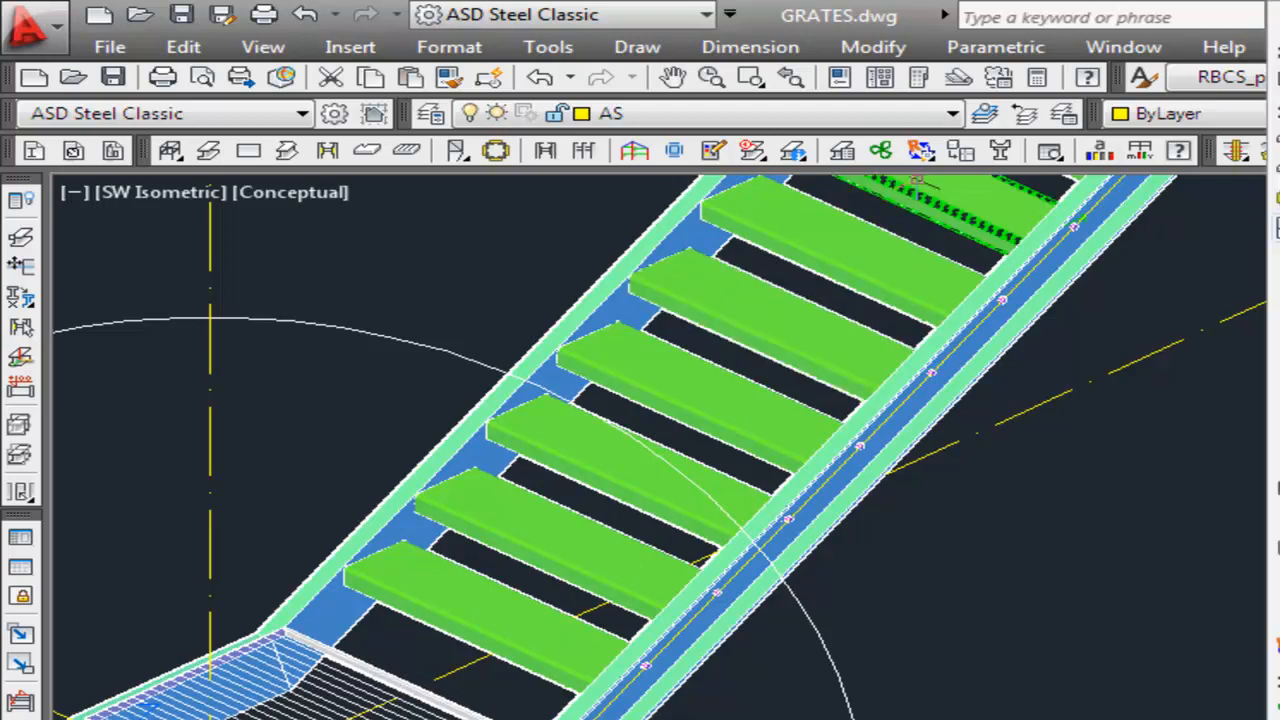
pyautogui.moveTo(1276, 387)
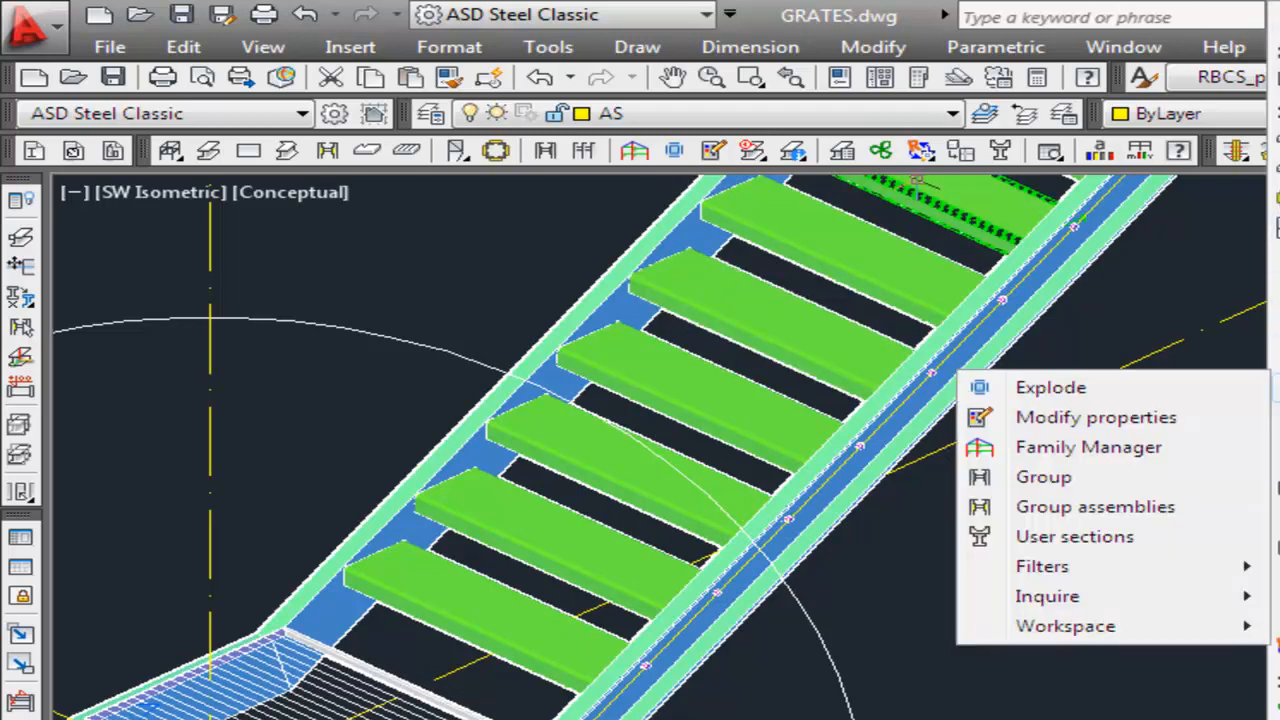
pyautogui.click(1071, 421)
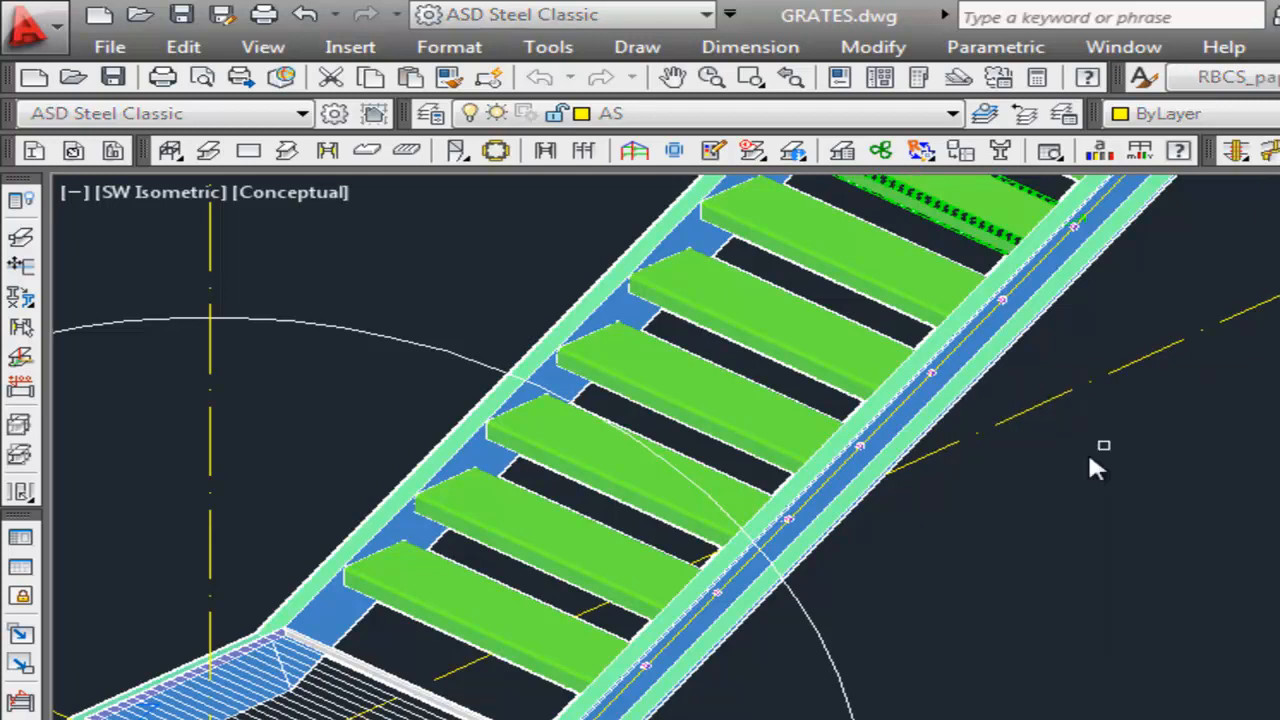
pyautogui.click(824, 653)
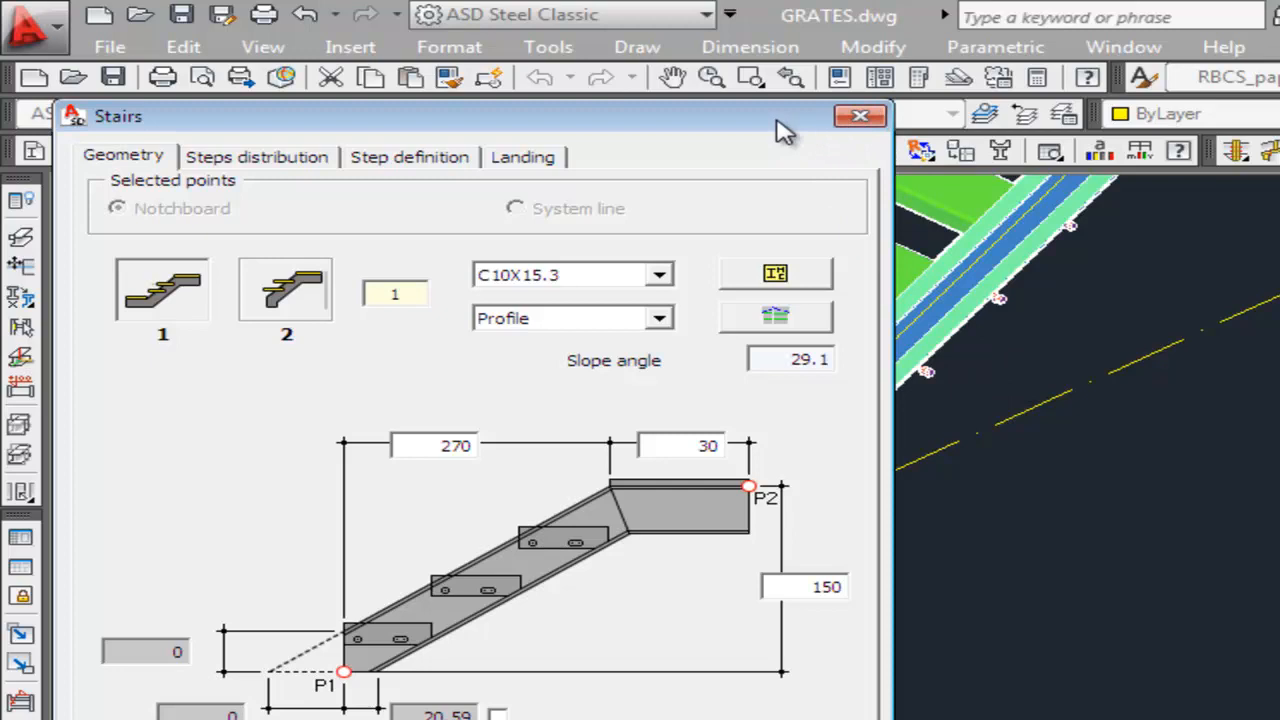
pyautogui.scroll(-3, 1012, 490)
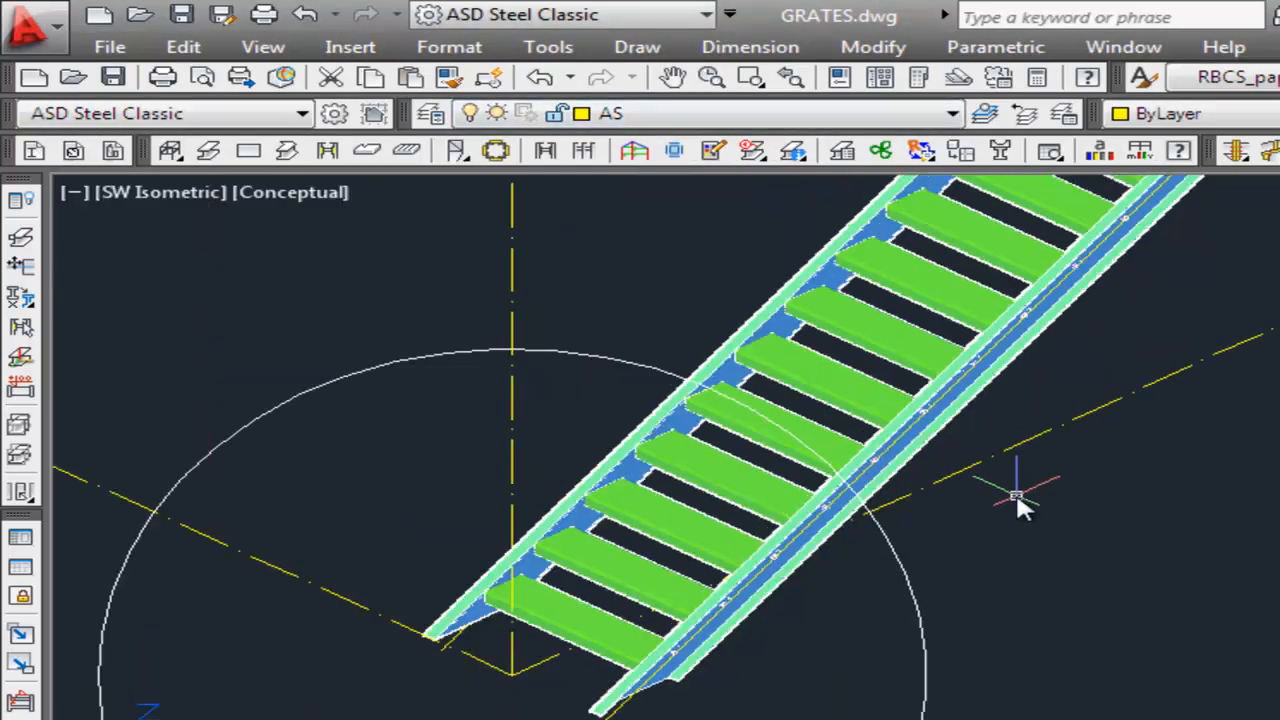
# Examine the lower end of the stairs up close, including the stringer's cut end and the first bent plate steps.
pyautogui.scroll(-2, 1018, 498)
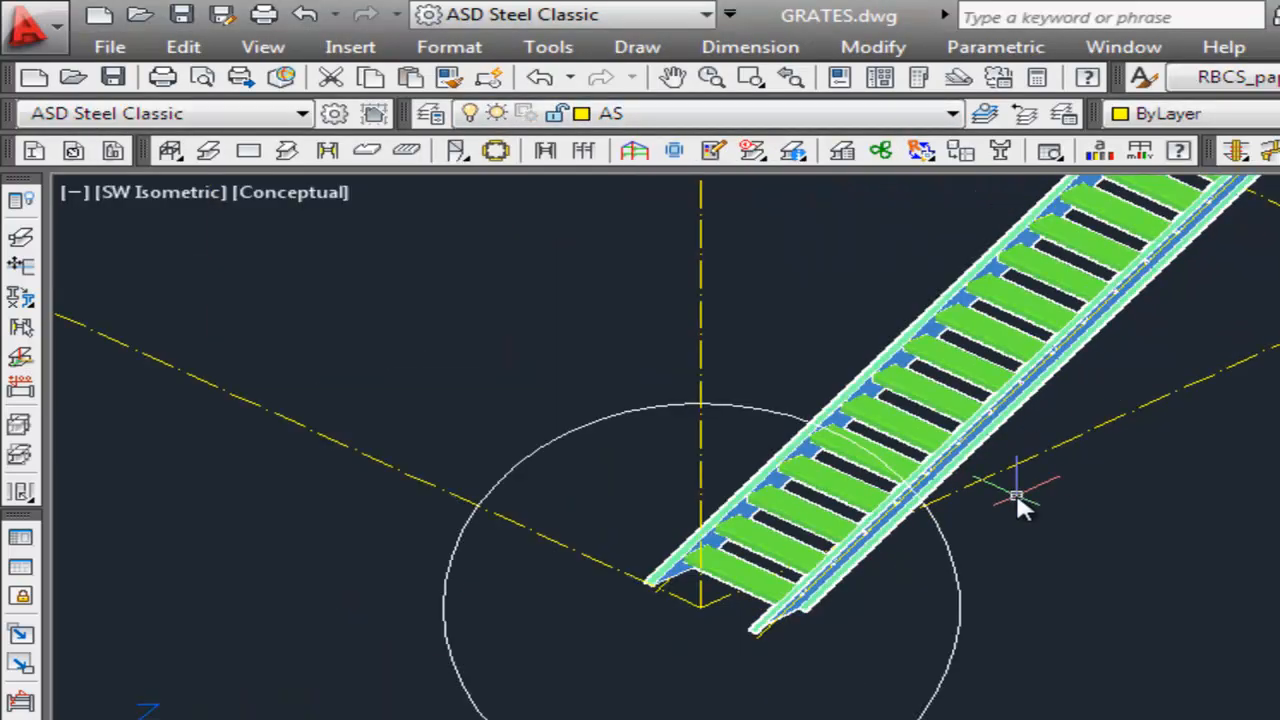
pyautogui.click(258, 47)
pyautogui.moveTo(310, 180)
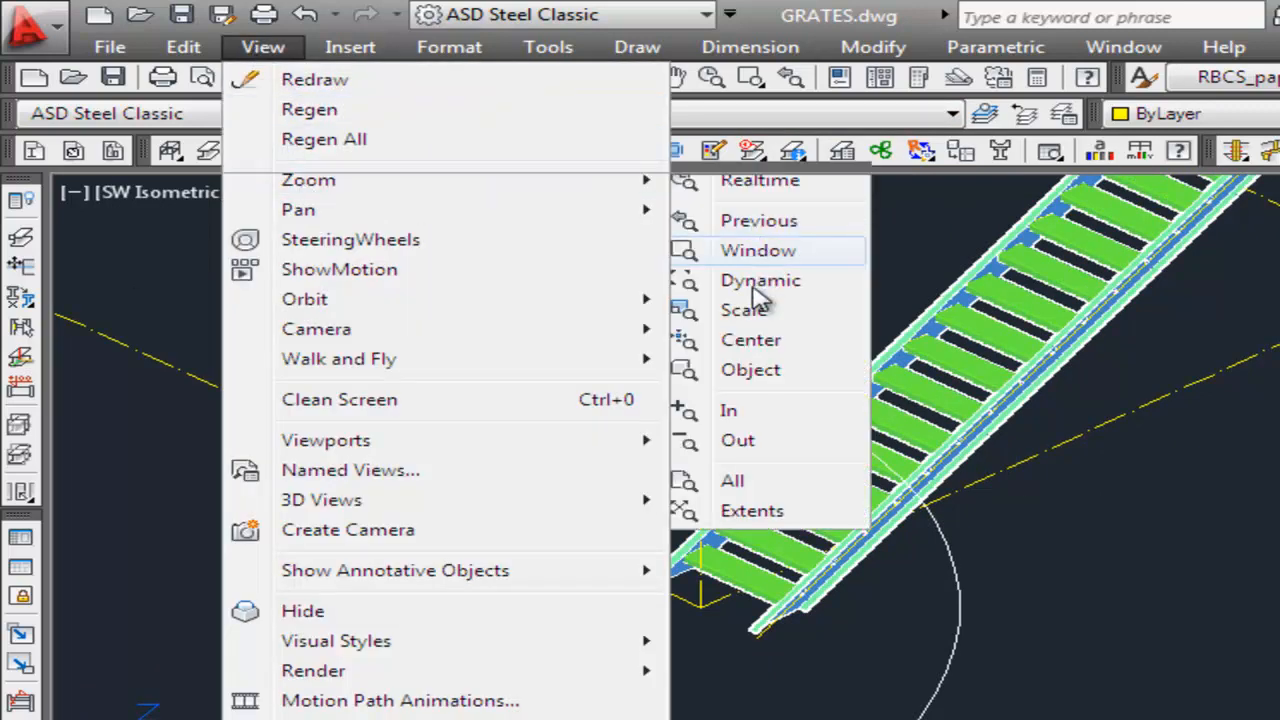
pyautogui.click(760, 252)
pyautogui.click(640, 487)
pyautogui.click(813, 627)
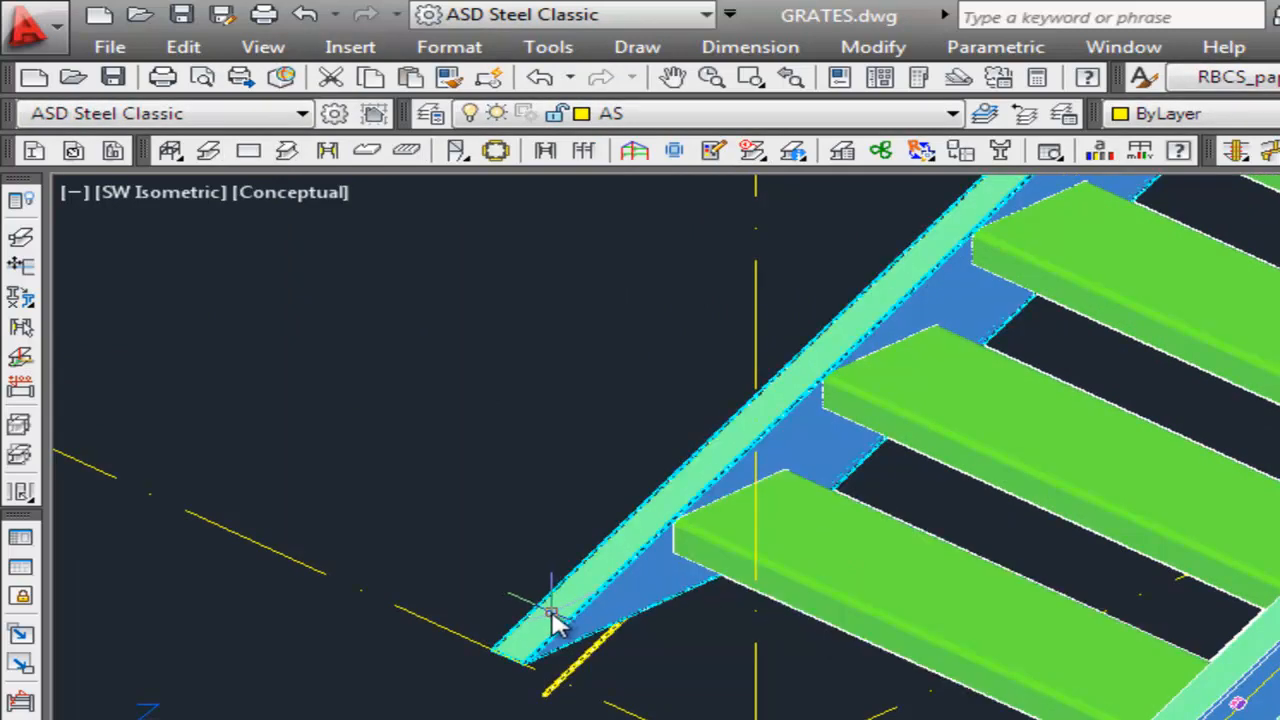
pyautogui.scroll(-1, 708, 700)
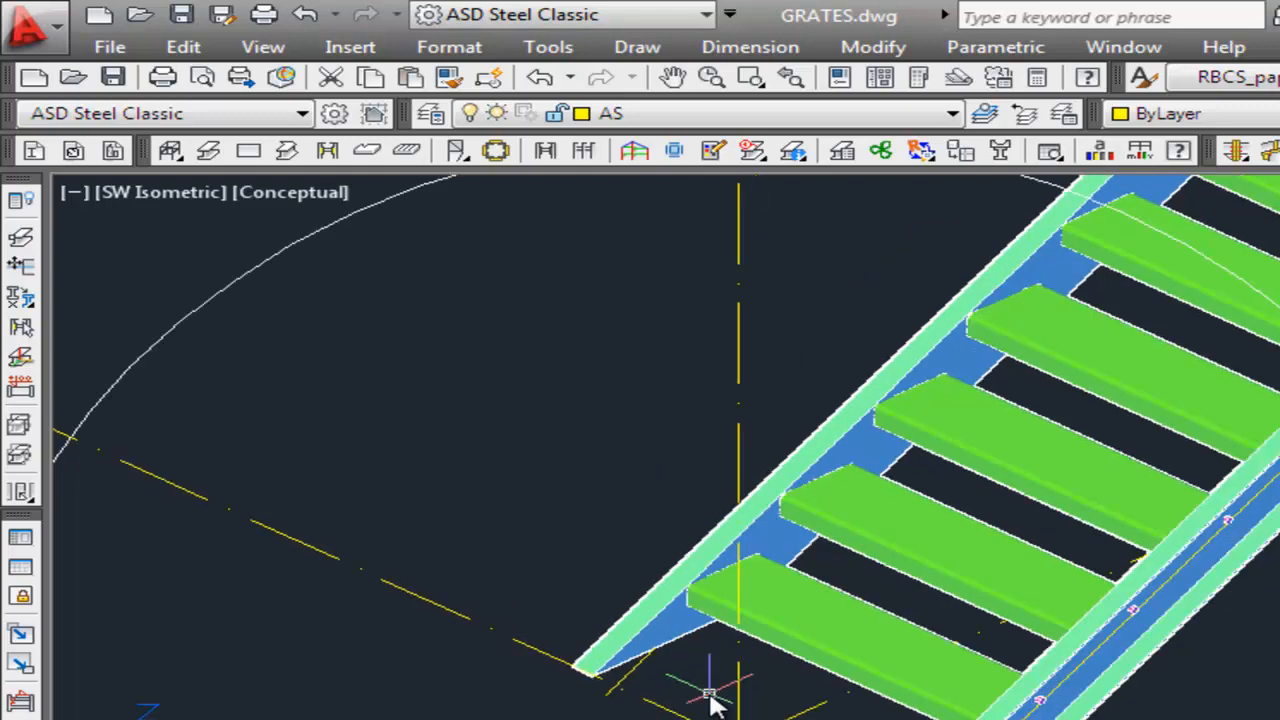
pyautogui.scroll(-1, 708, 700)
pyautogui.scroll(1, 708, 700)
pyautogui.scroll(1, 708, 700)
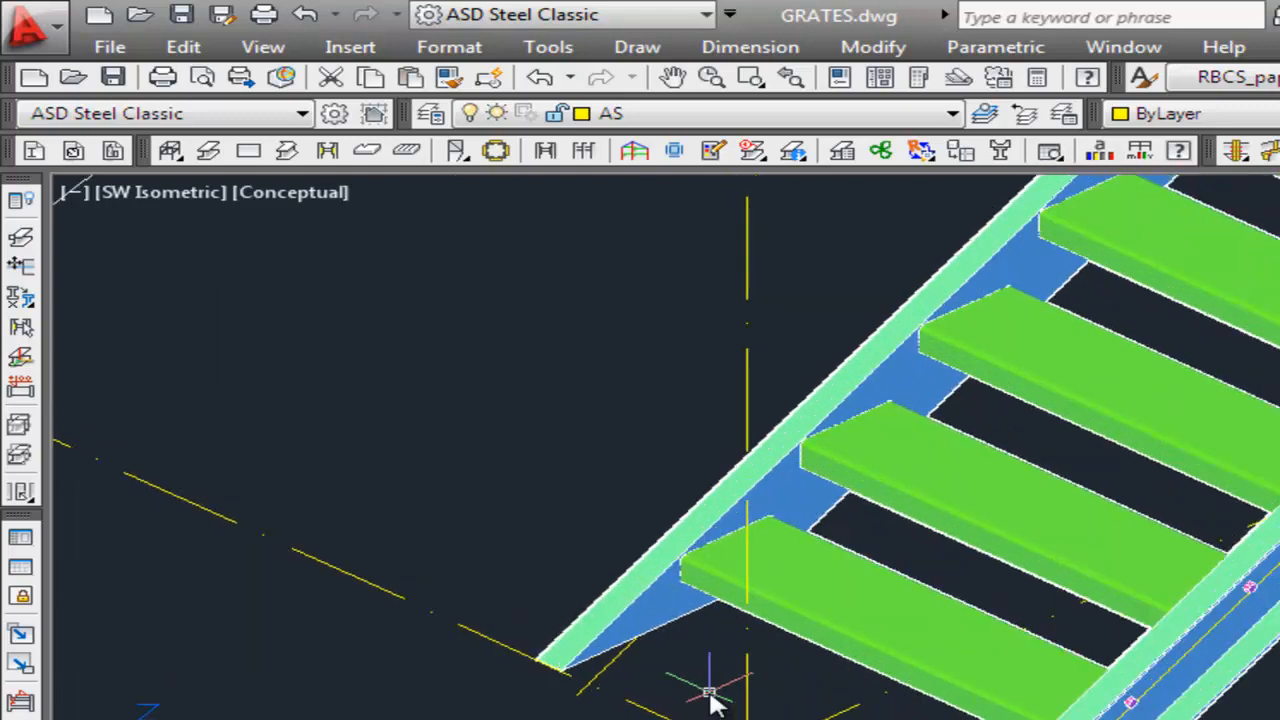
pyautogui.scroll(-1, 708, 700)
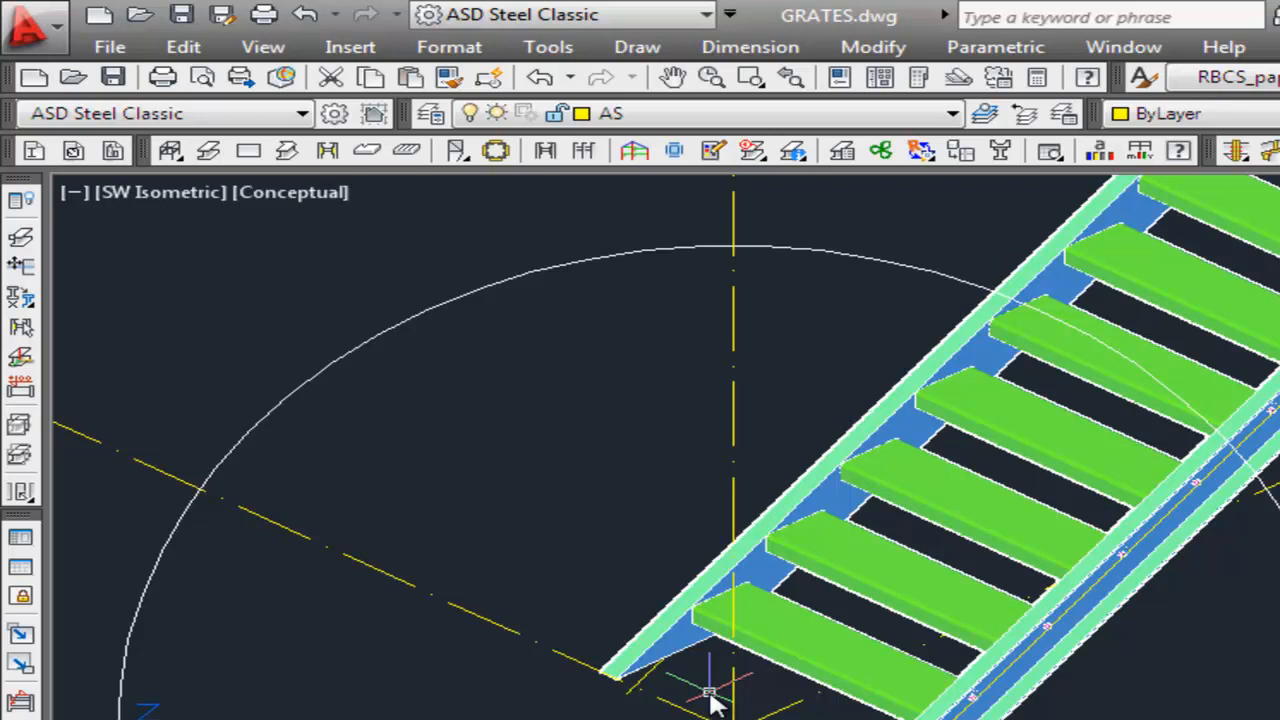
# Open the stairs' properties for modification and browse the available stringer profiles in the AISC database, including types C and DC.
pyautogui.scroll(-2, 709, 691)
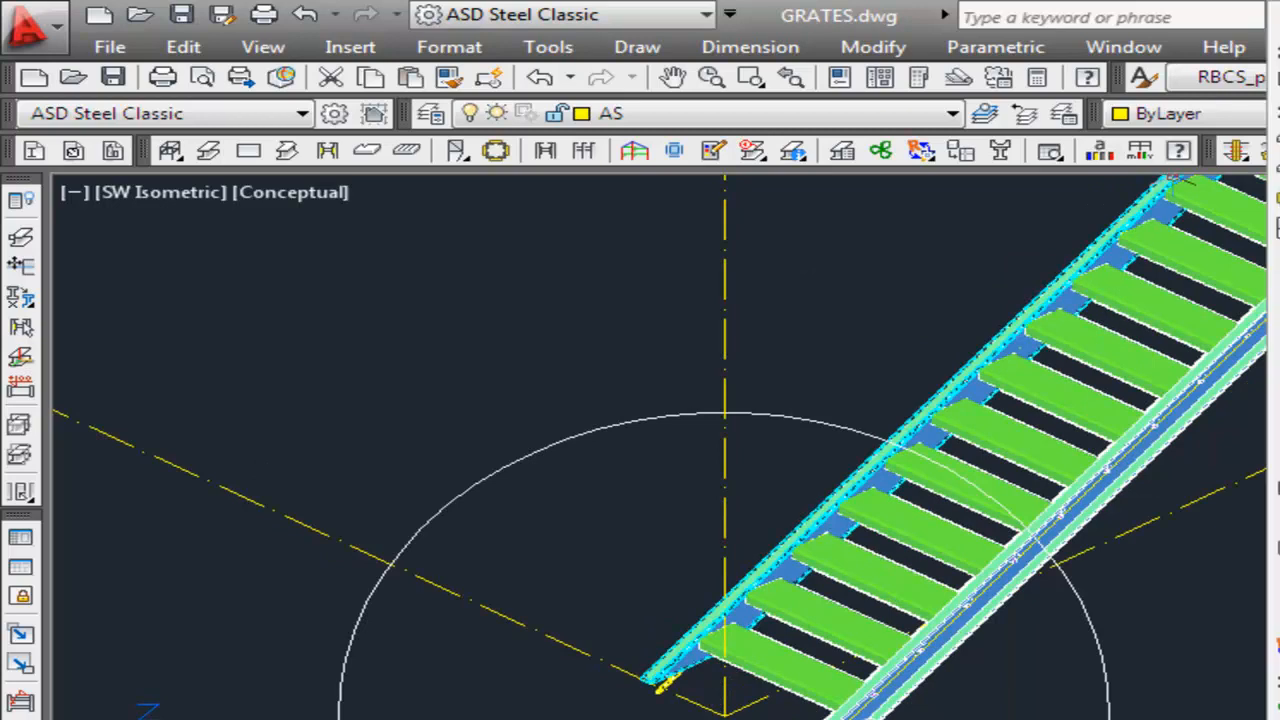
pyautogui.rightClick(1275, 384)
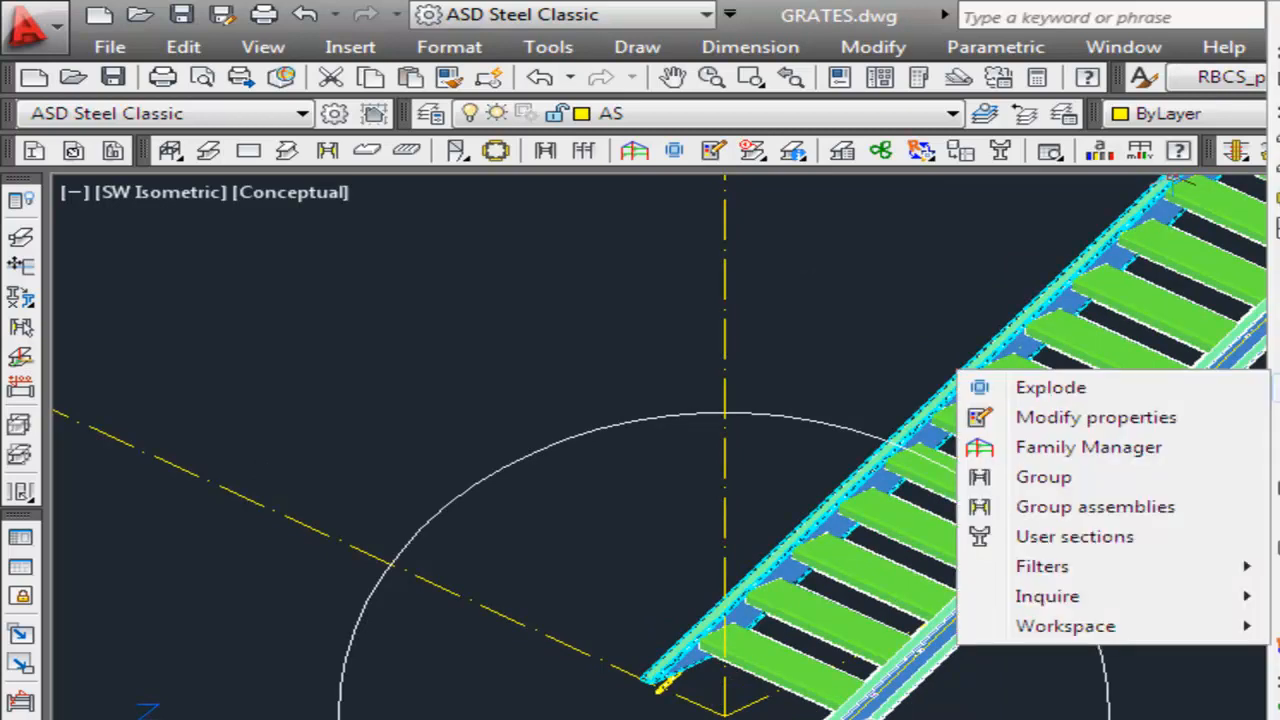
pyautogui.click(1157, 424)
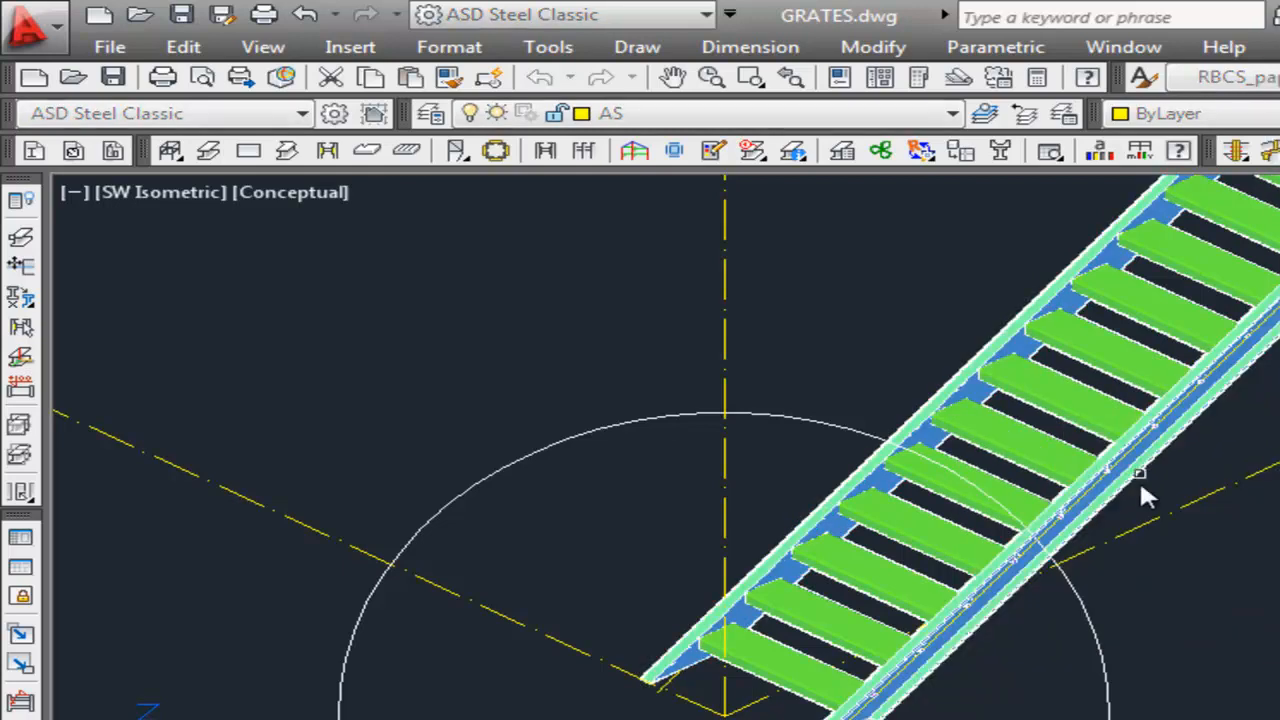
pyautogui.click(1089, 634)
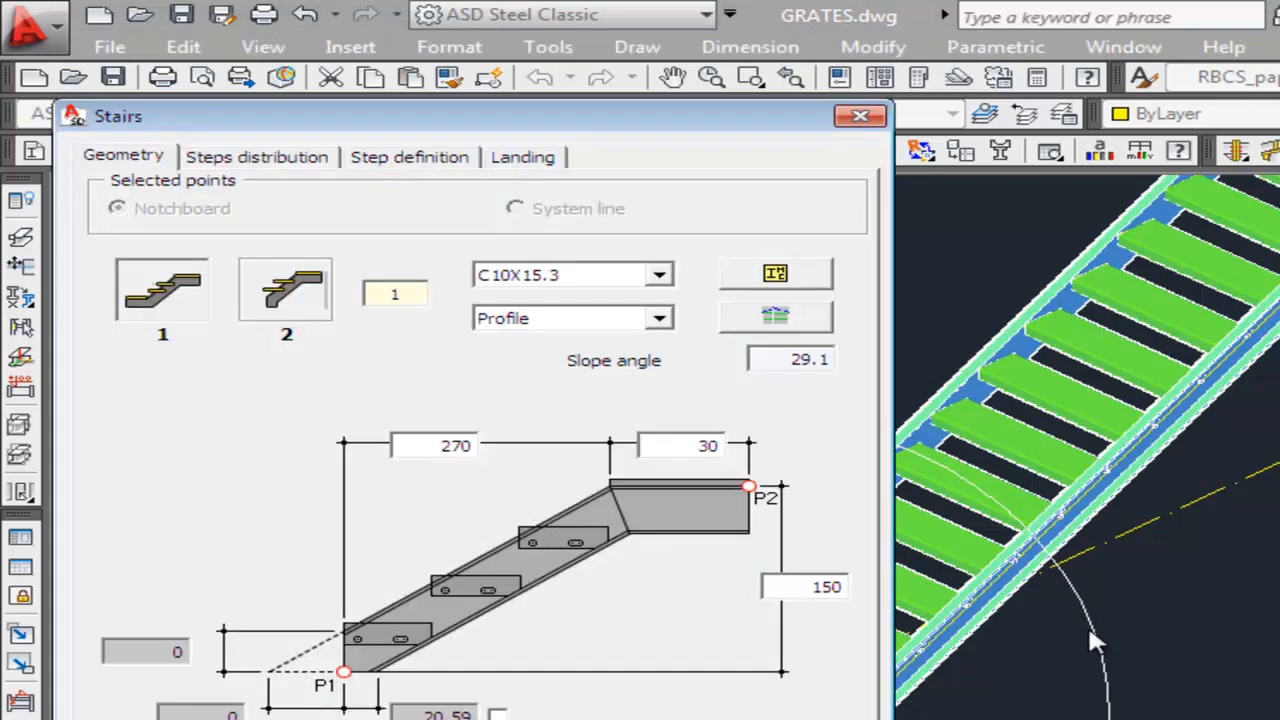
pyautogui.click(781, 277)
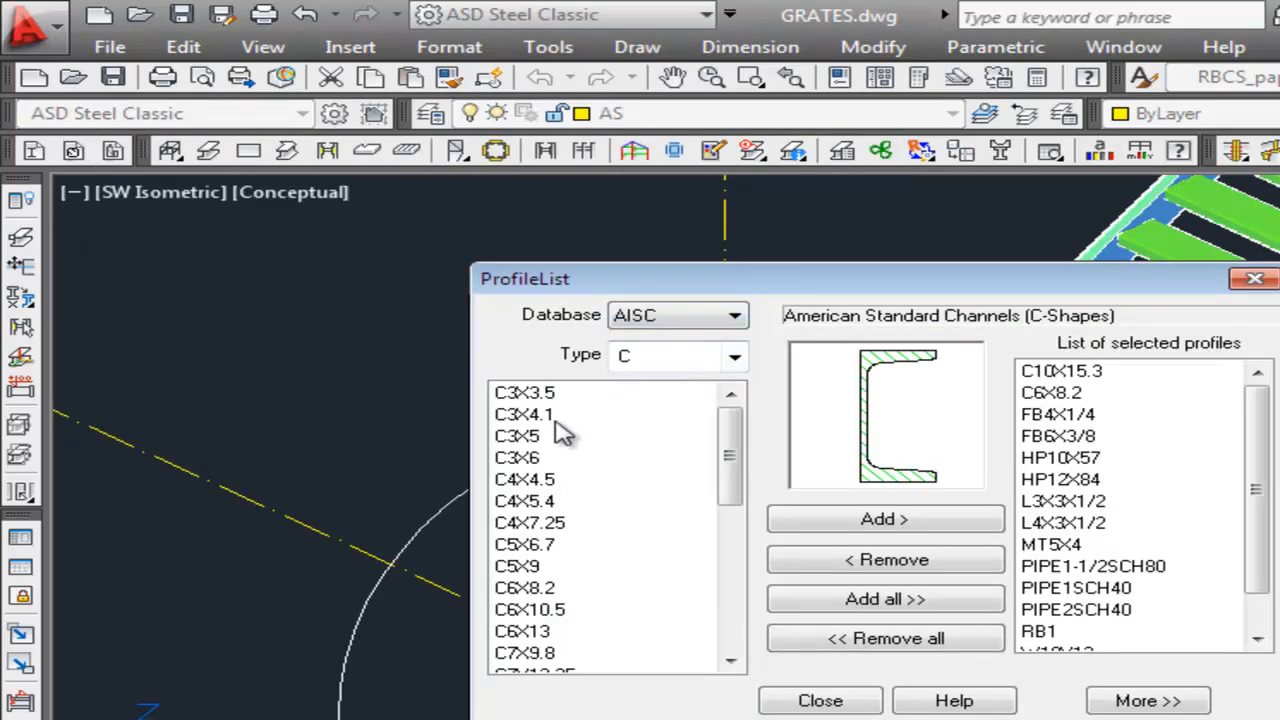
pyautogui.click(524, 415)
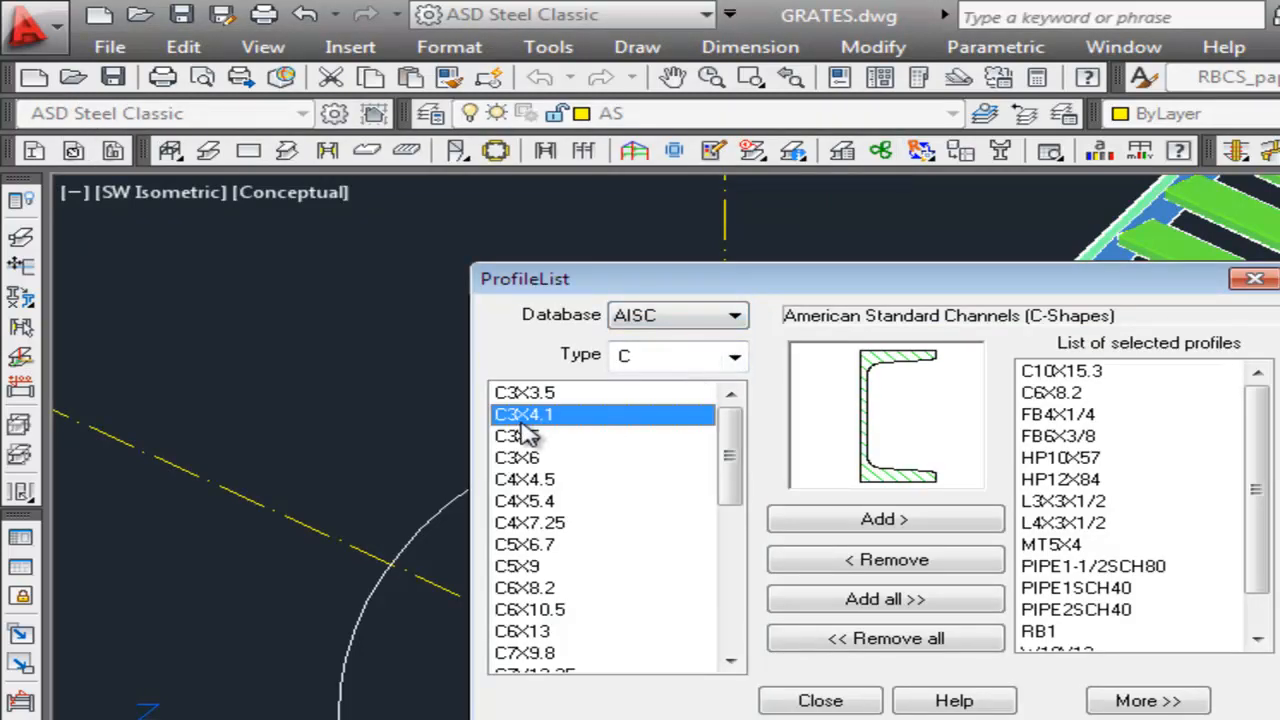
pyautogui.click(1055, 438)
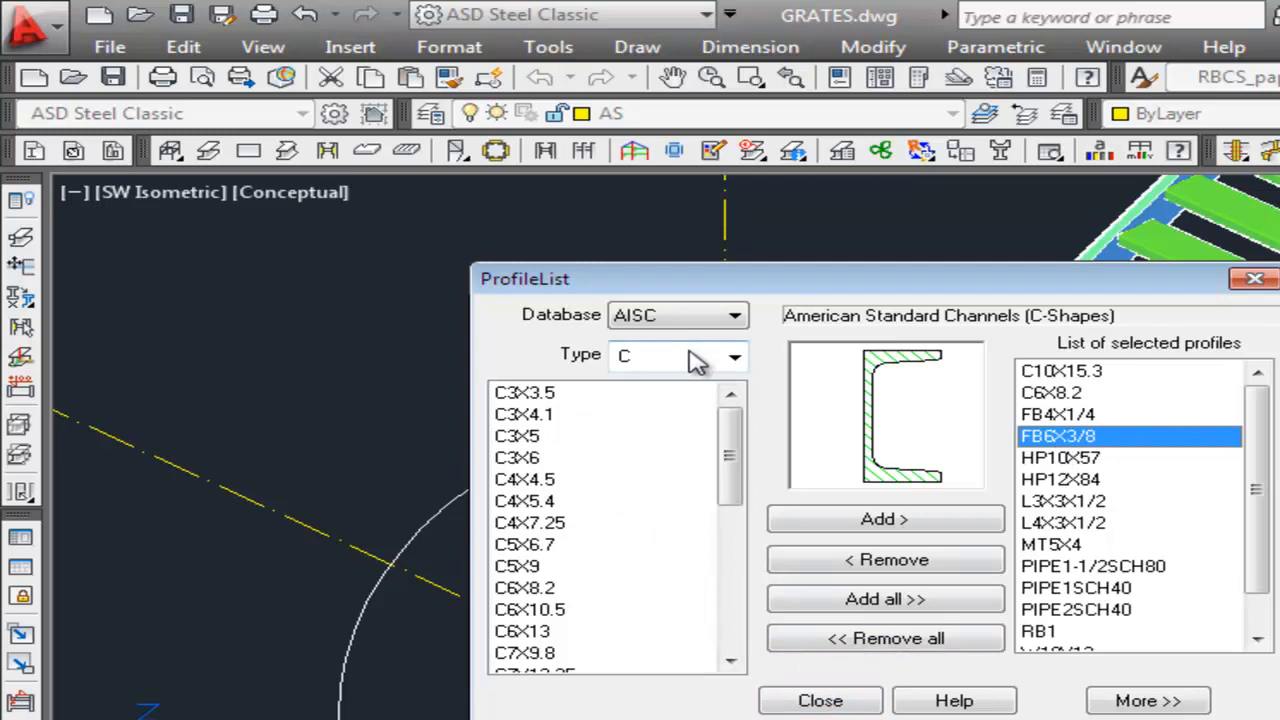
pyautogui.click(734, 356)
pyautogui.click(662, 407)
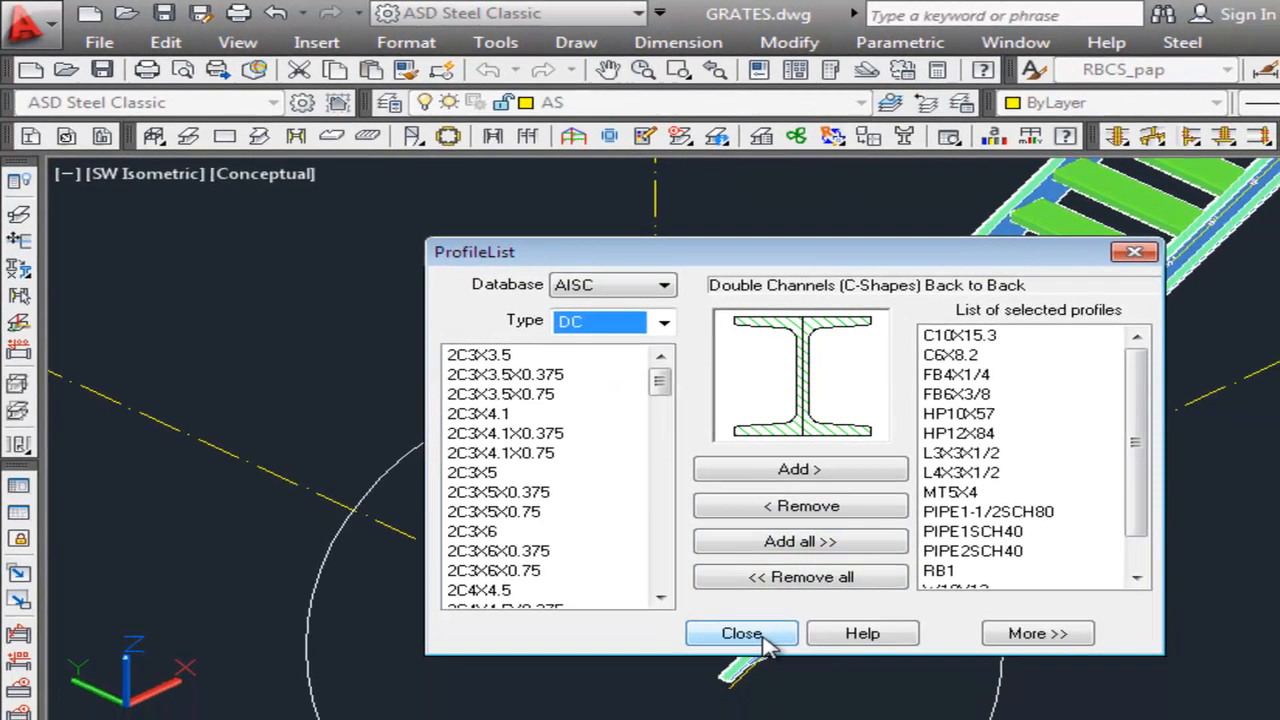
pyautogui.click(743, 635)
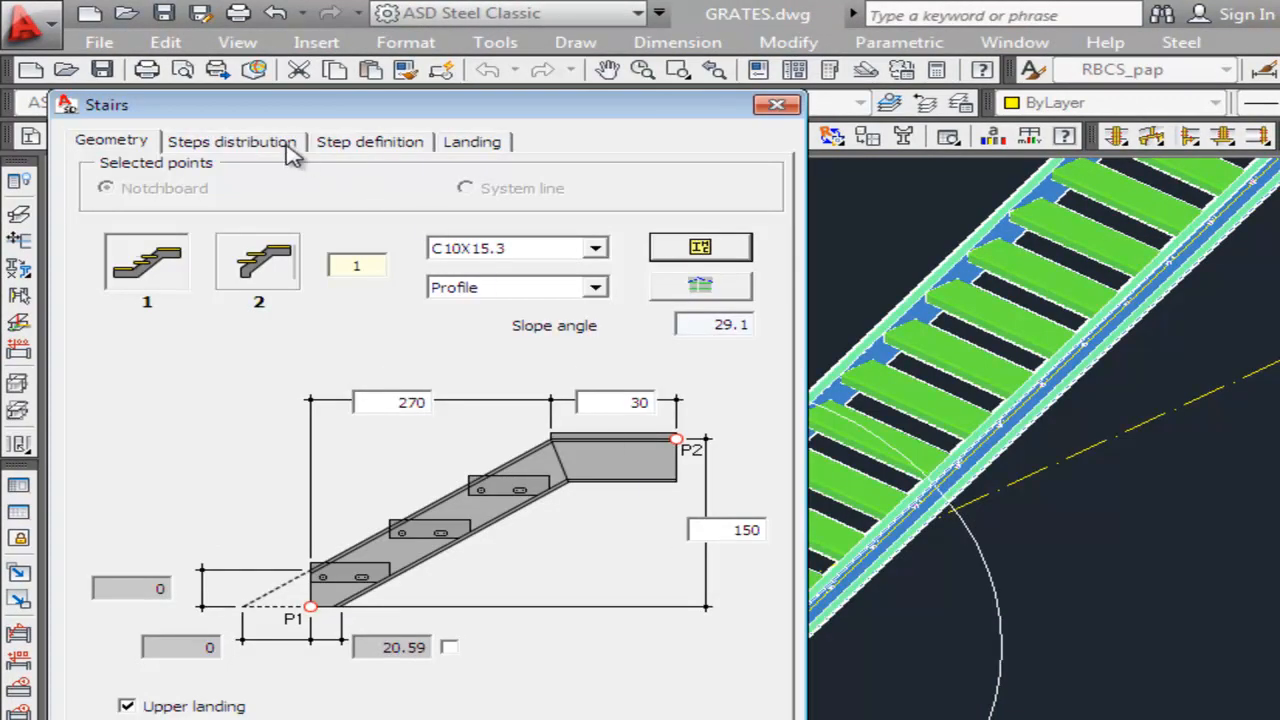
# Review the bent plate step definition and its dimensions, including the r value, and close the stair settings.
pyautogui.click(370, 145)
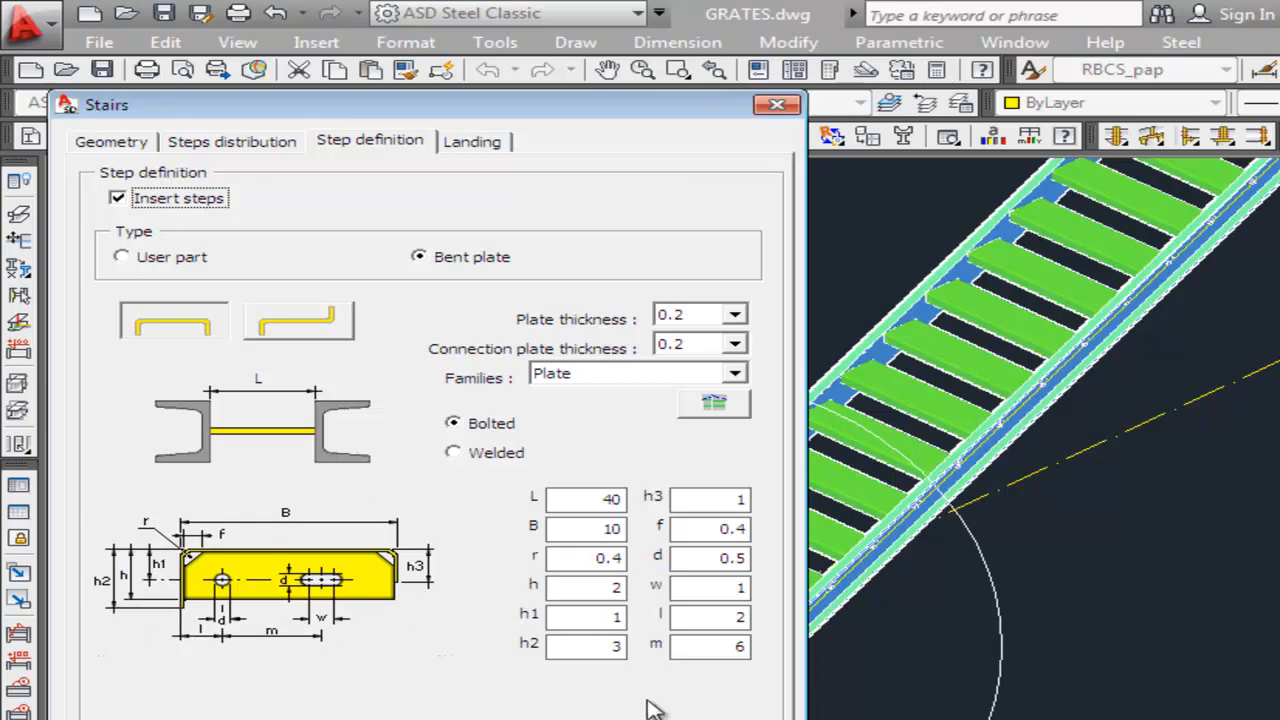
pyautogui.doubleClick(566, 566)
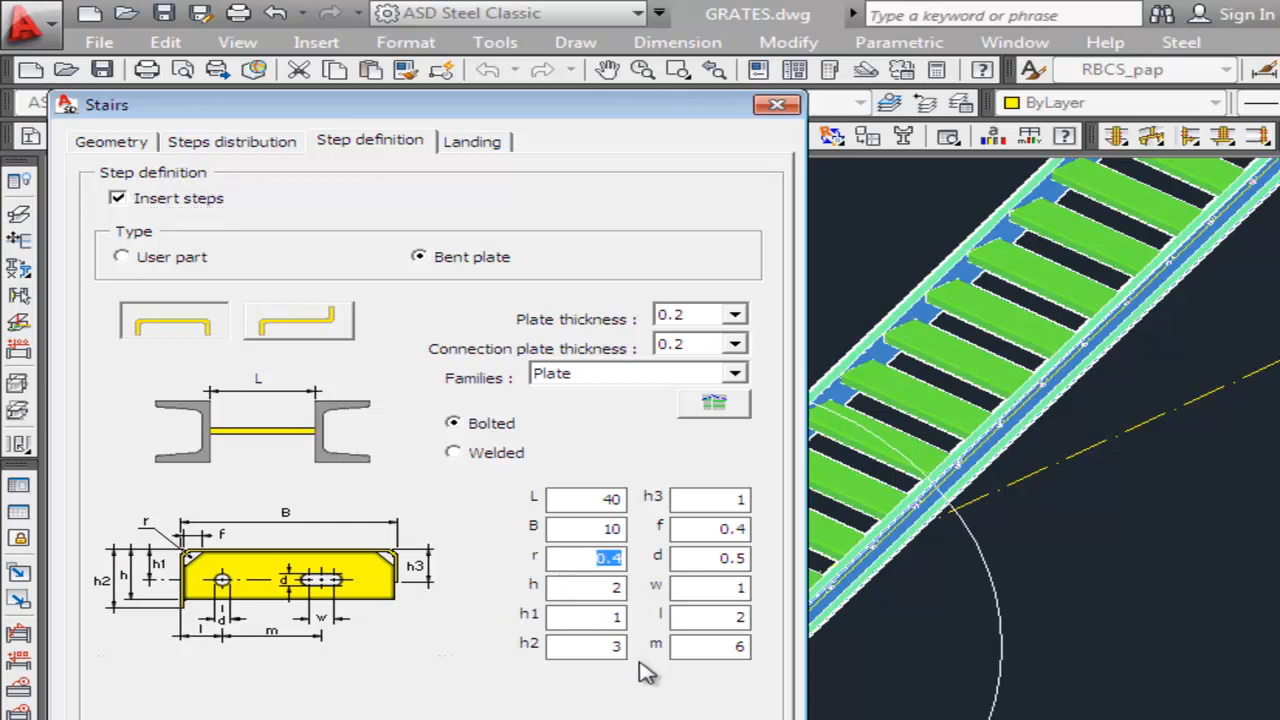
pyautogui.press('Return')
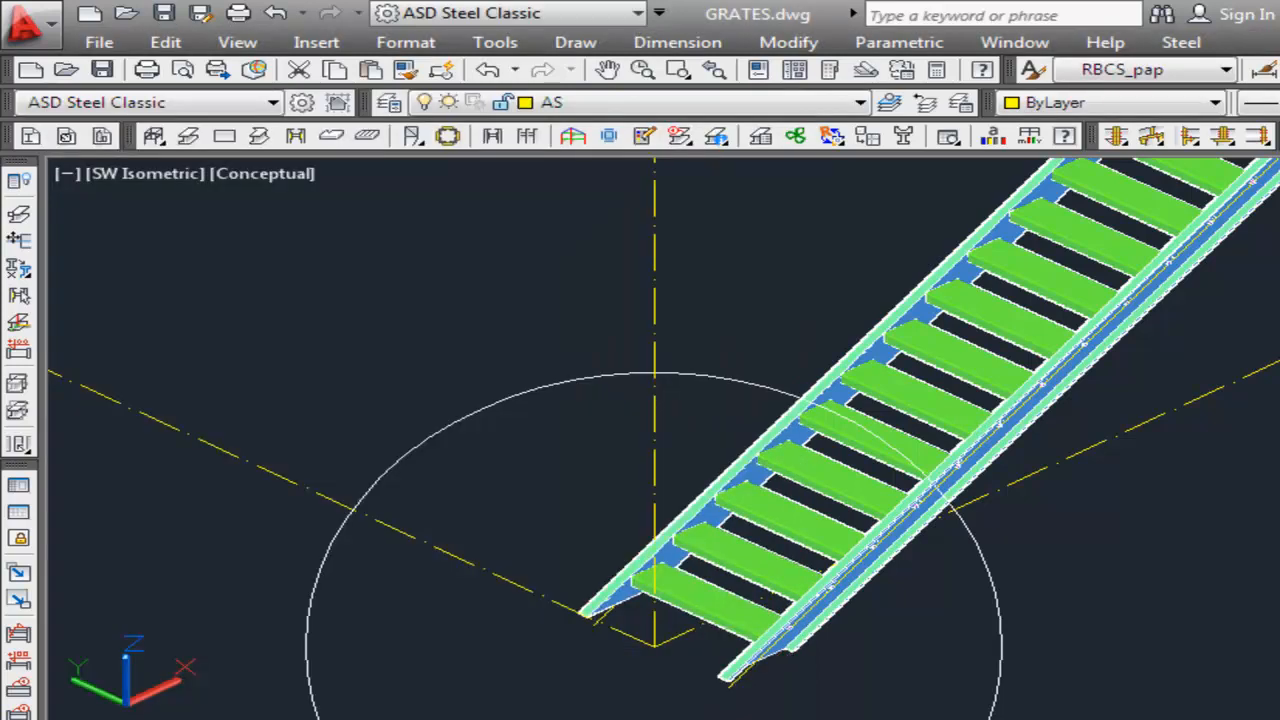
pyautogui.hotkey('alt', 'Tab')
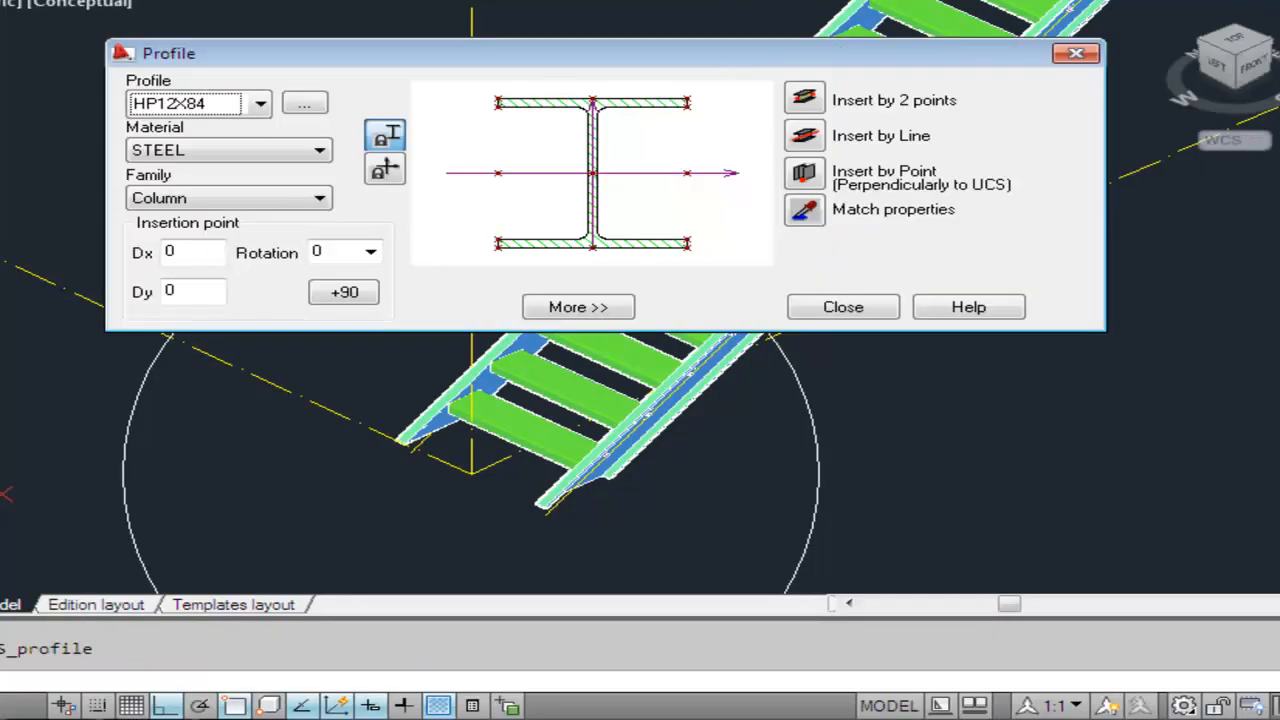
pyautogui.click(860, 314)
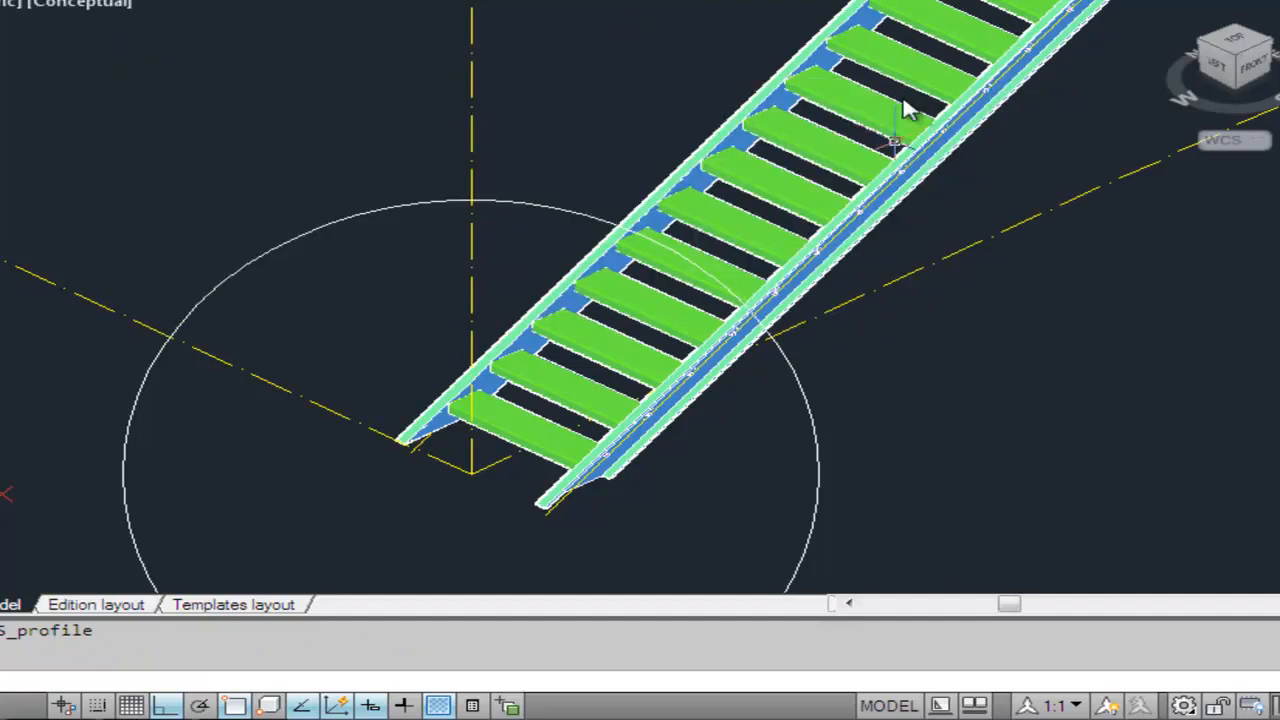
pyautogui.press('Return')
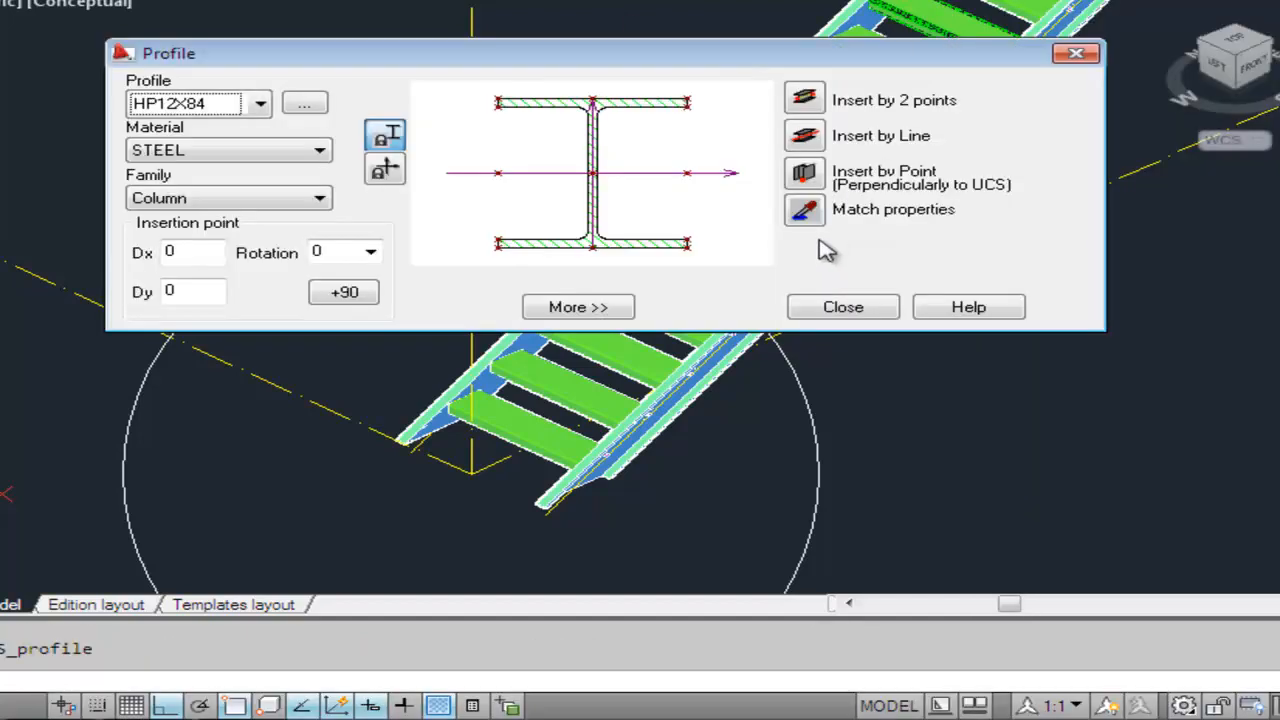
pyautogui.click(846, 306)
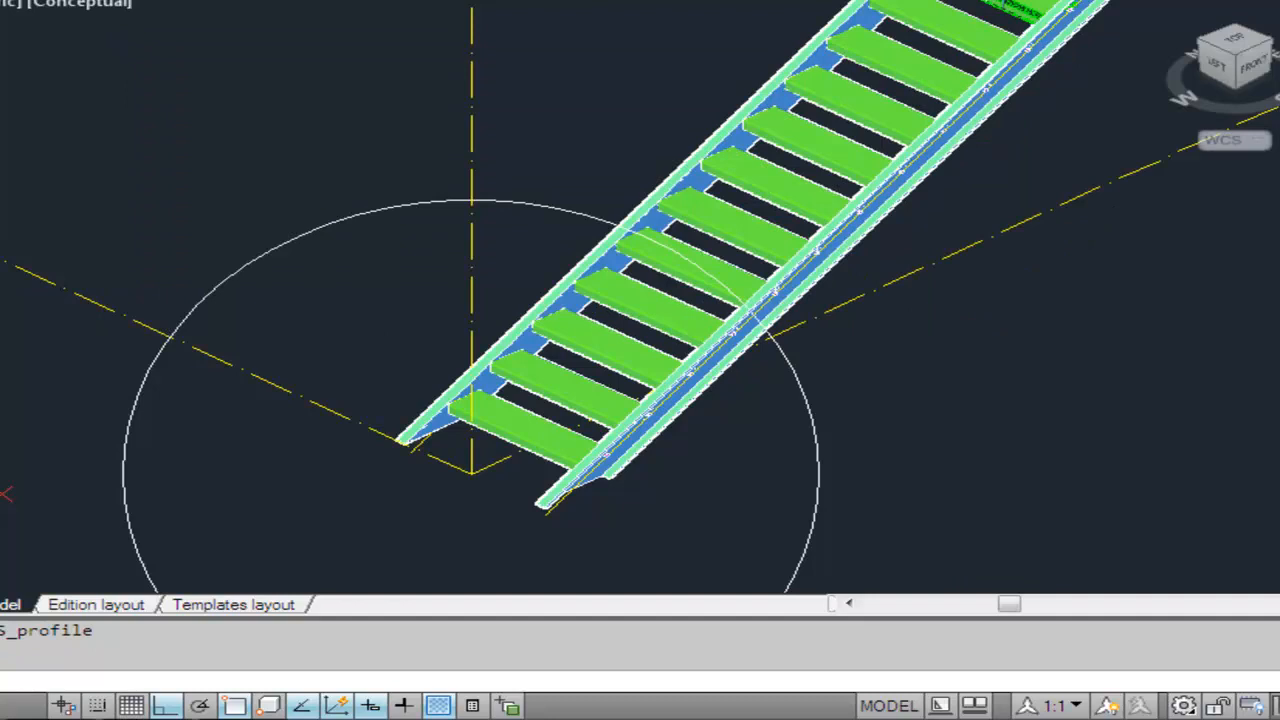
pyautogui.click(1020, 0)
pyautogui.moveTo(1070, 117)
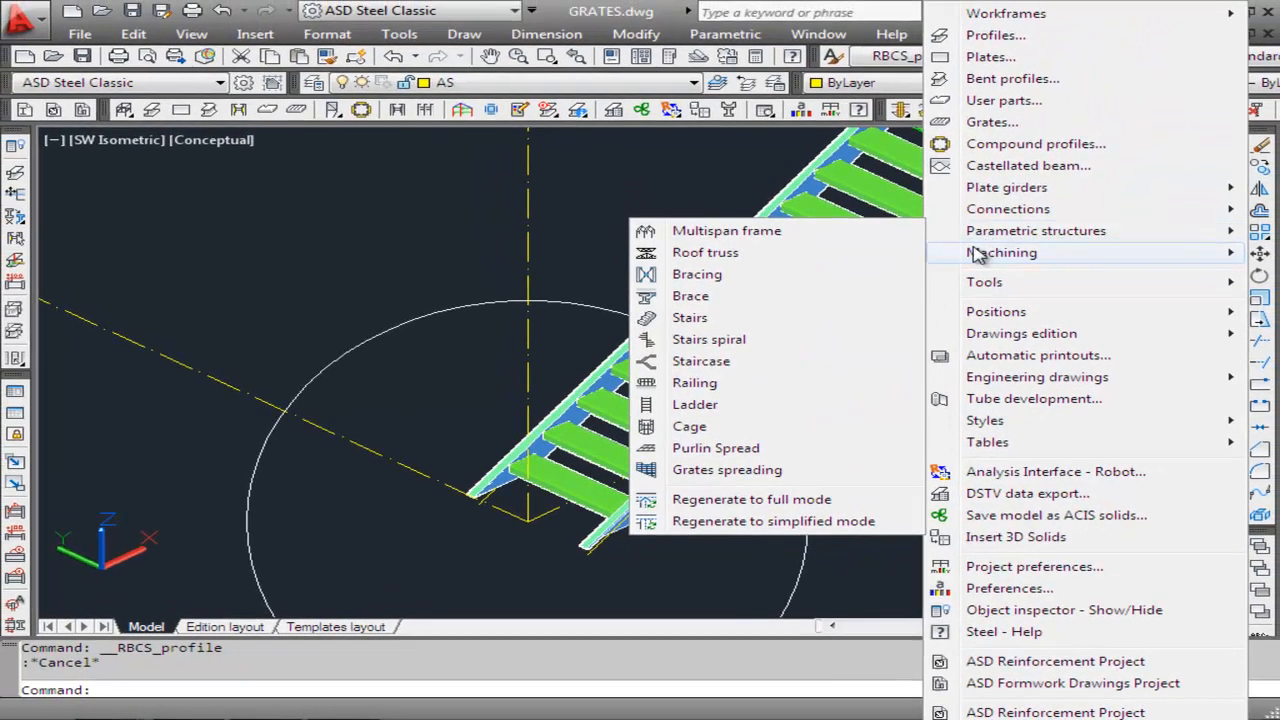
pyautogui.moveTo(1040, 140)
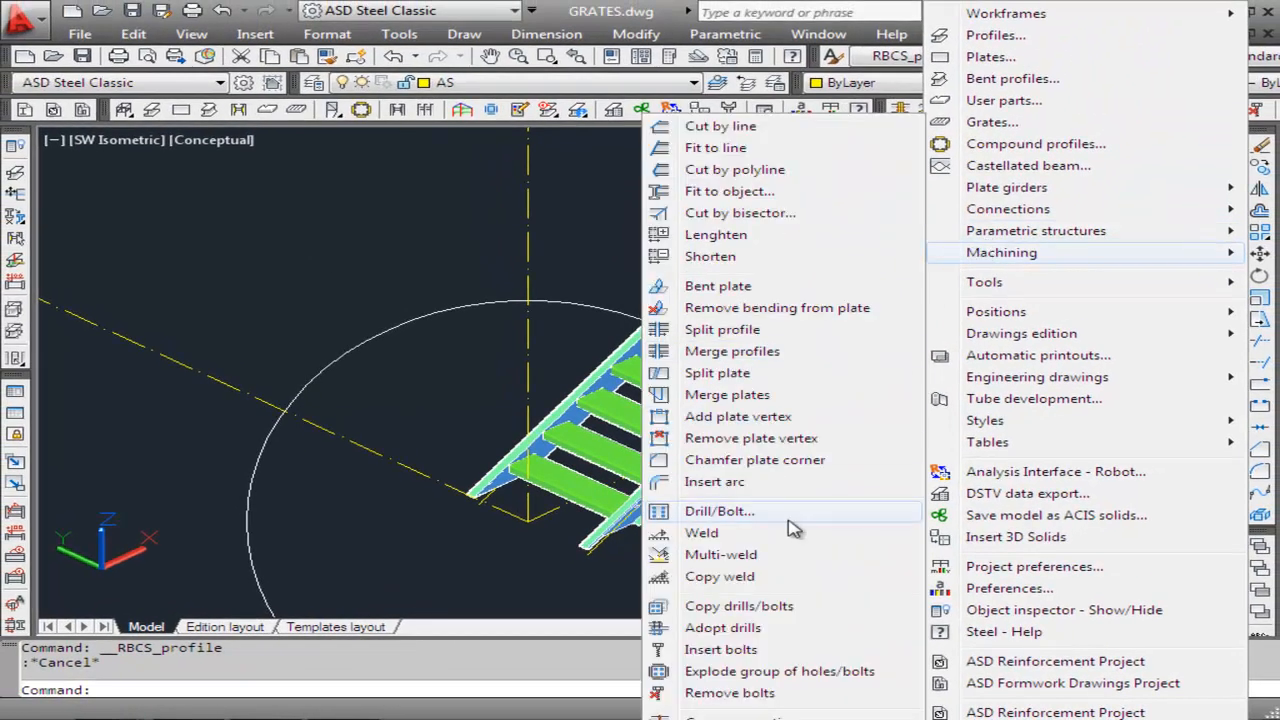
pyautogui.click(541, 263)
pyautogui.click(525, 290)
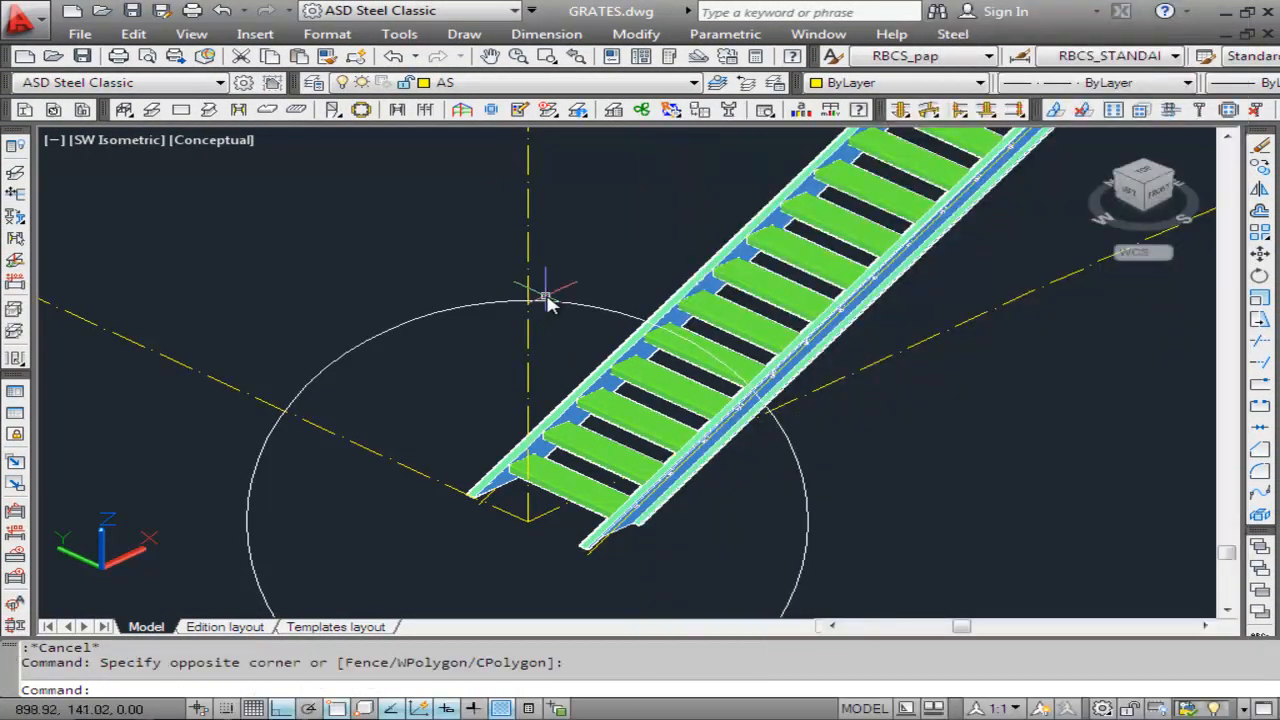
# Open the stairs' properties for modification and review the steps distribution, step definition, landing and geometry settings.
pyautogui.click(952, 34)
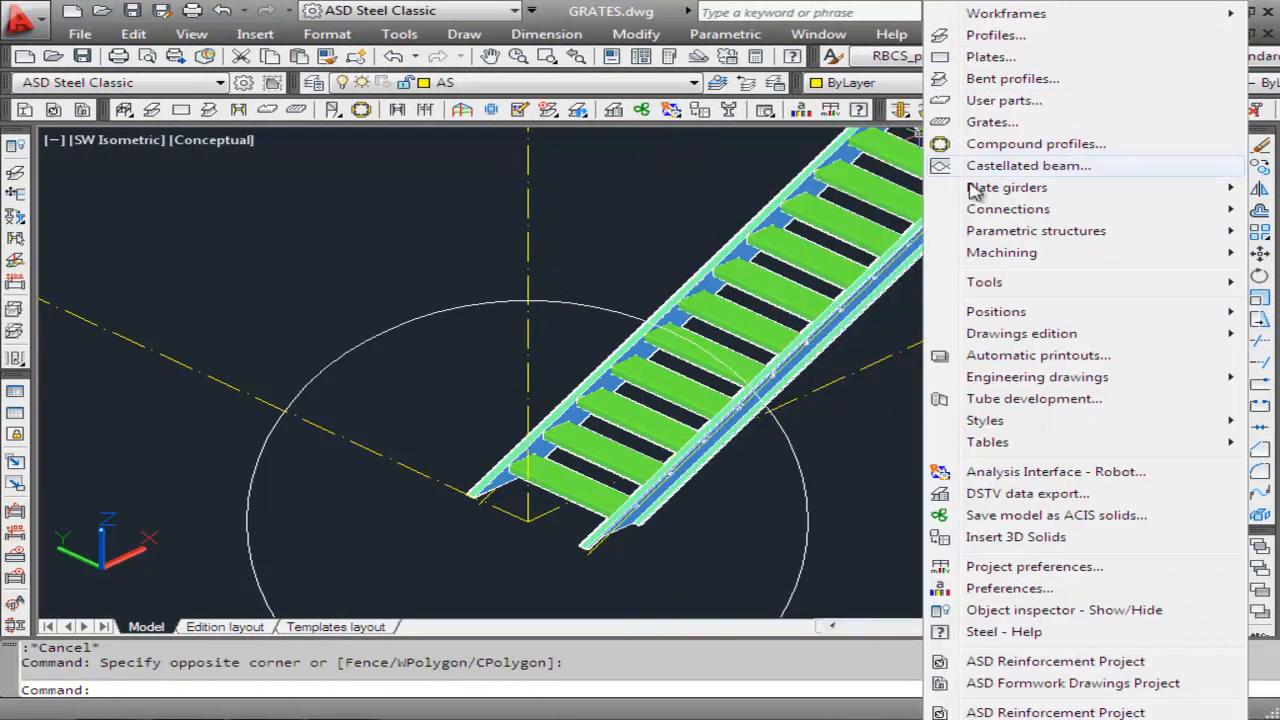
pyautogui.moveTo(980, 284)
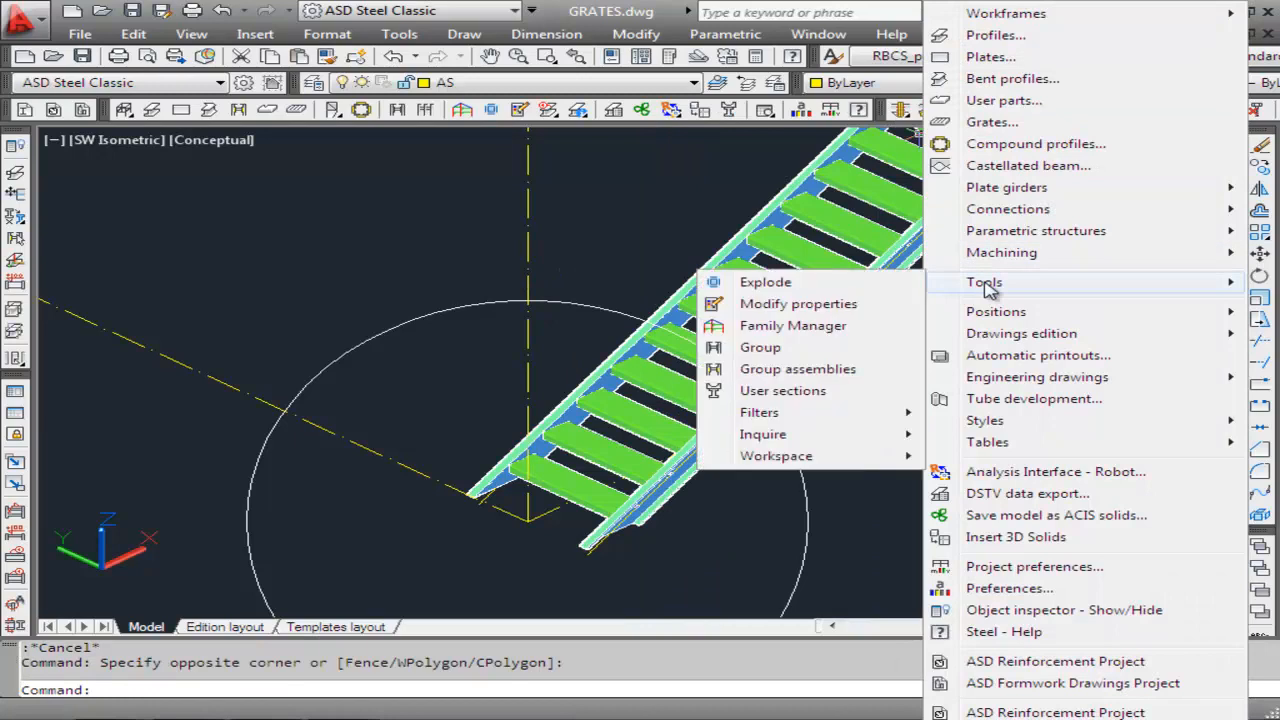
pyautogui.click(810, 304)
pyautogui.click(783, 432)
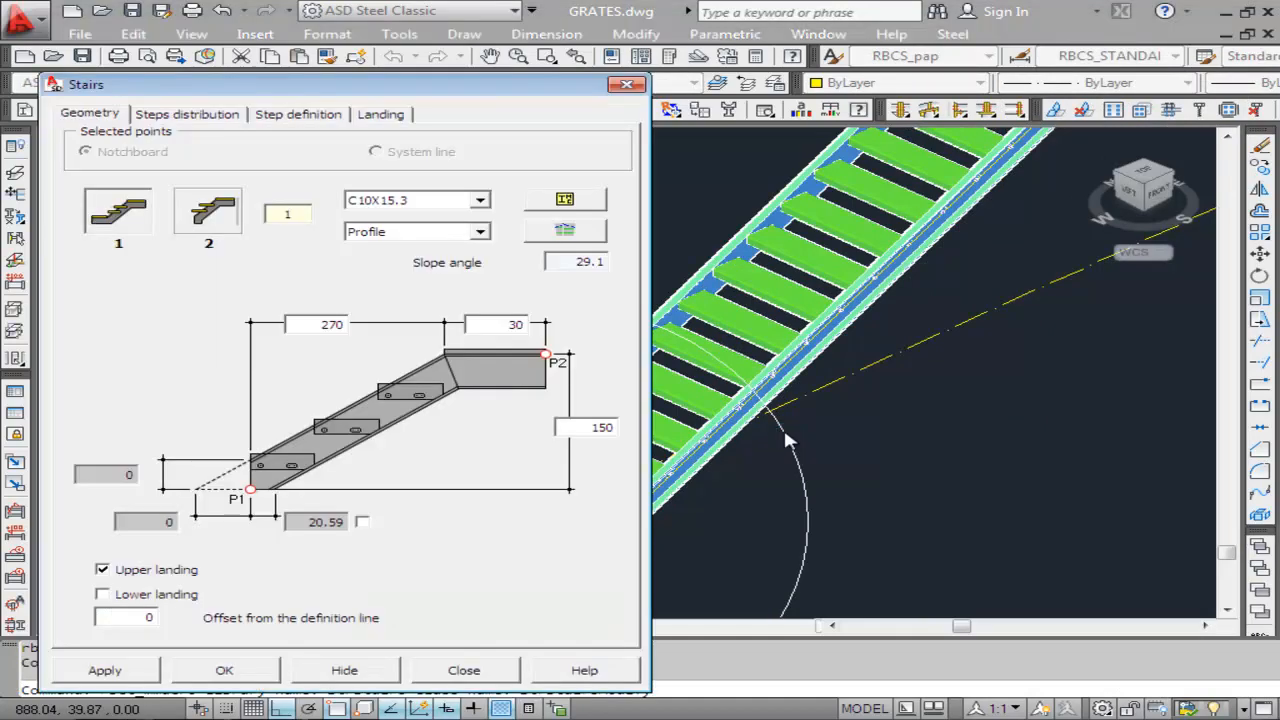
pyautogui.click(228, 116)
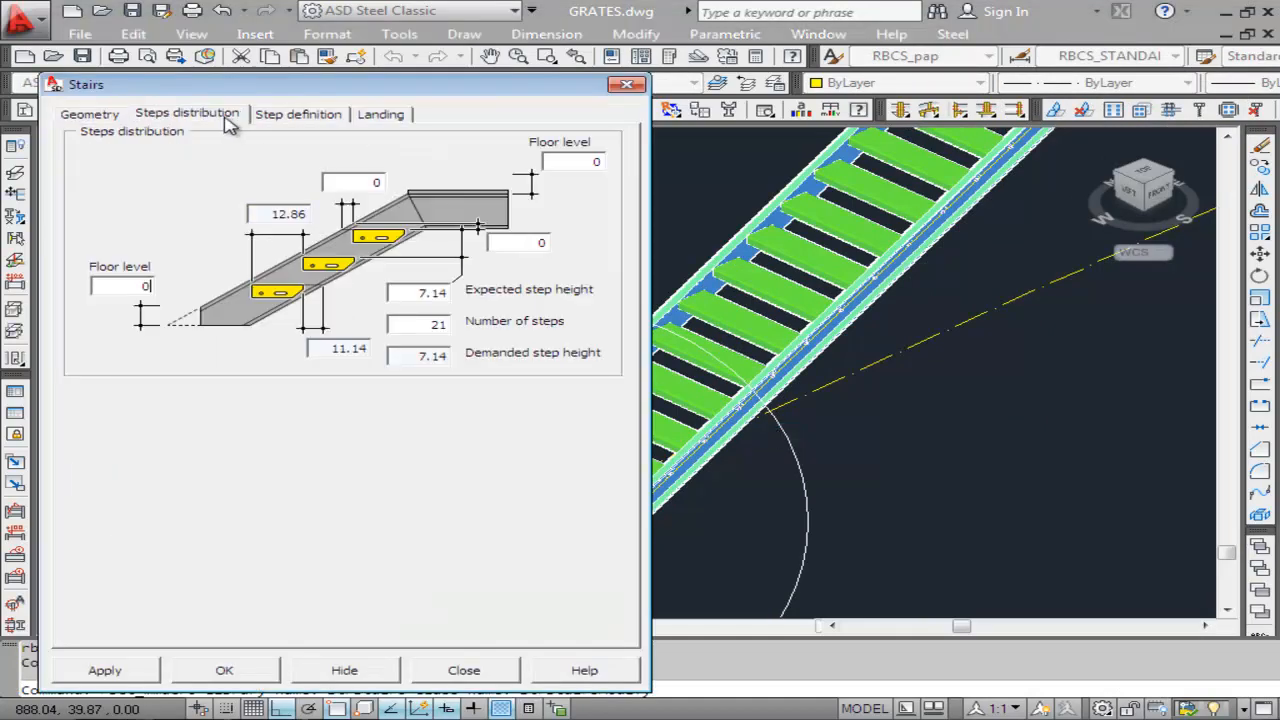
pyautogui.click(336, 118)
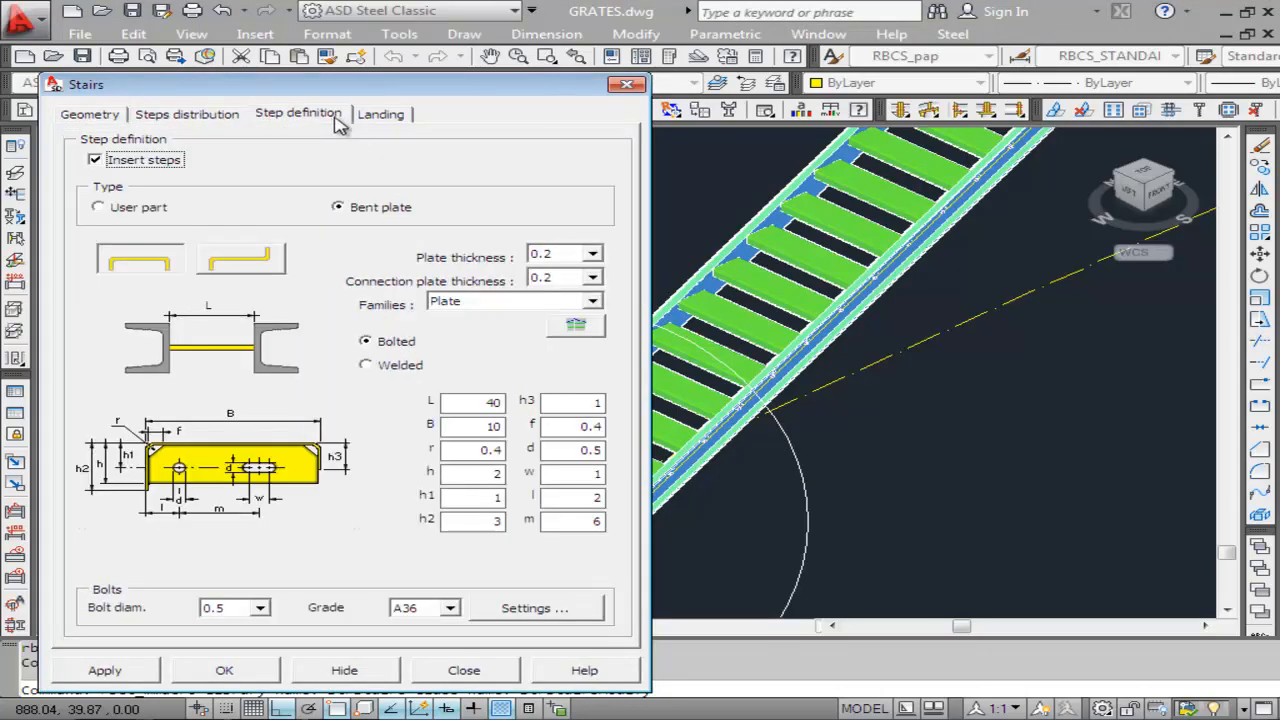
pyautogui.click(381, 116)
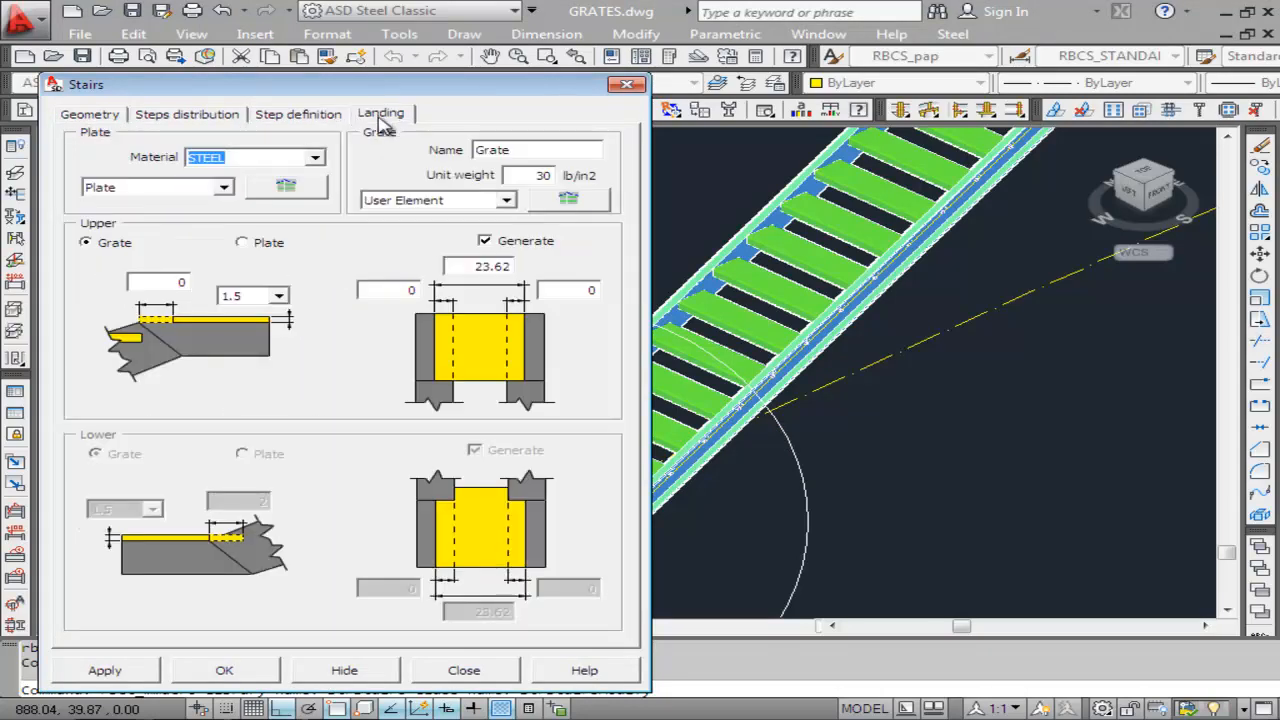
pyautogui.click(124, 116)
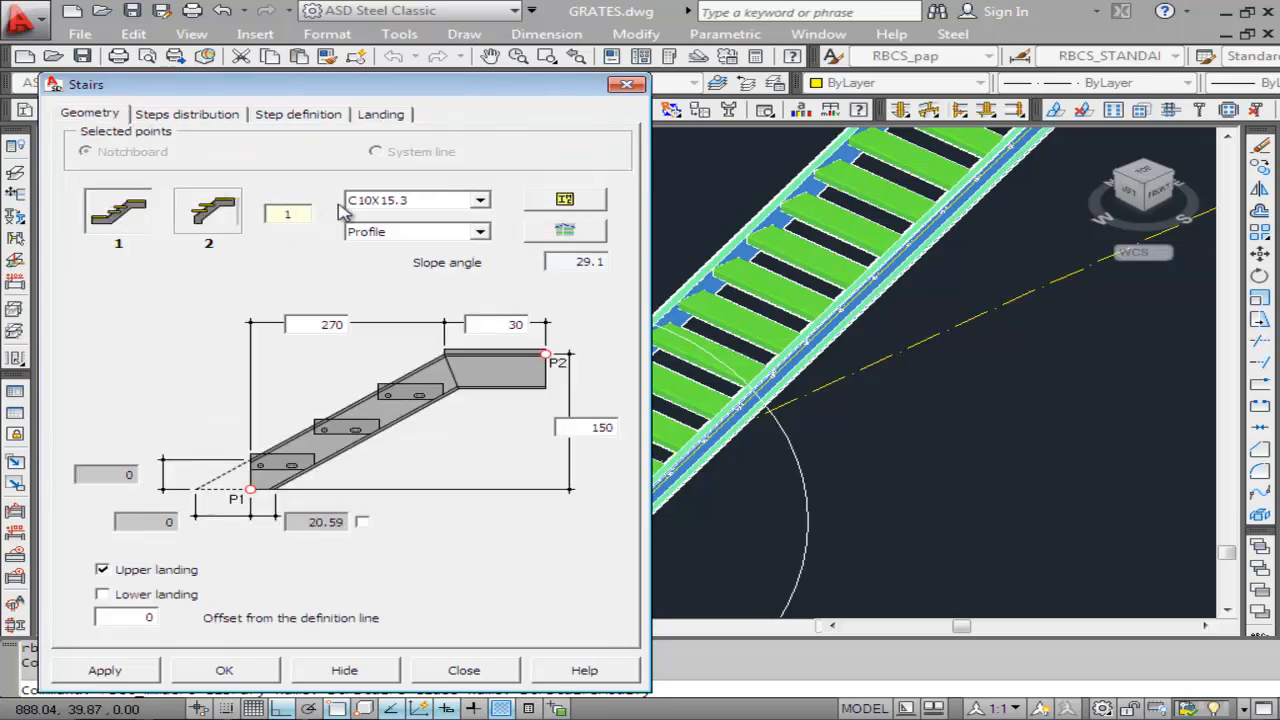
# Try the C6X8.2 and FB4X1/4 profiles for the stairs' stringers.
pyautogui.click(455, 210)
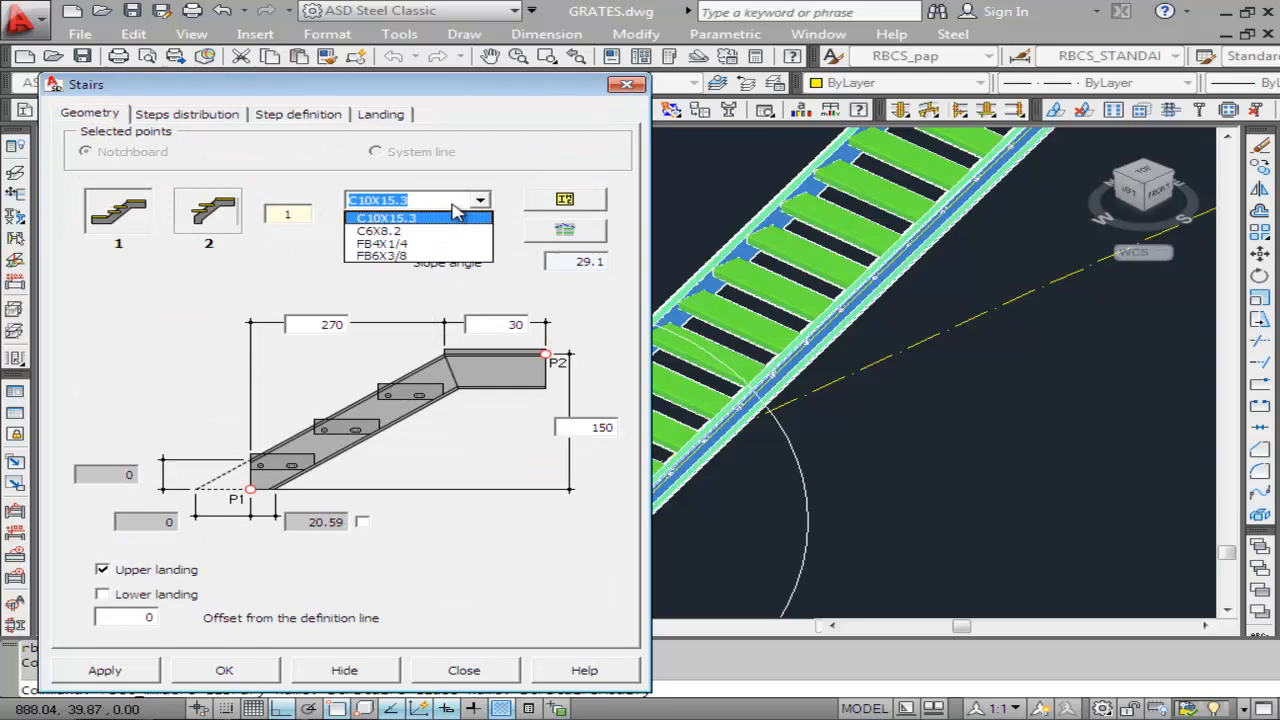
pyautogui.click(405, 222)
pyautogui.click(414, 205)
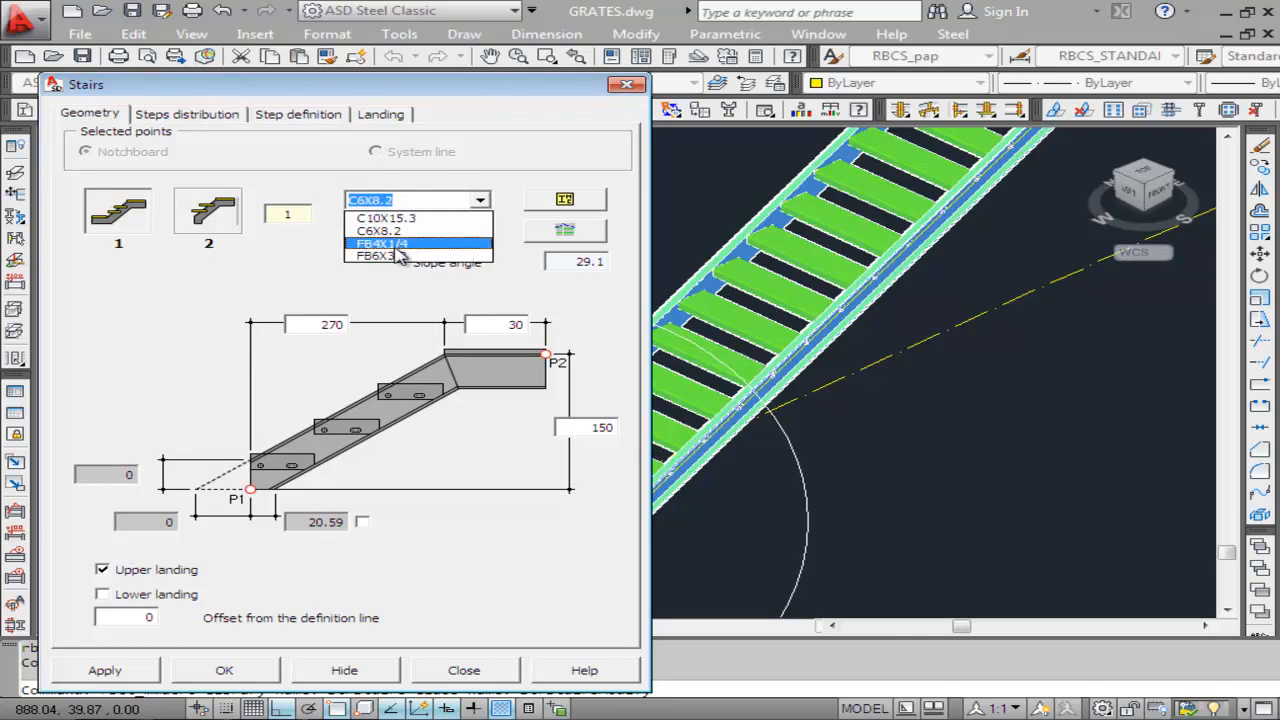
pyautogui.click(399, 249)
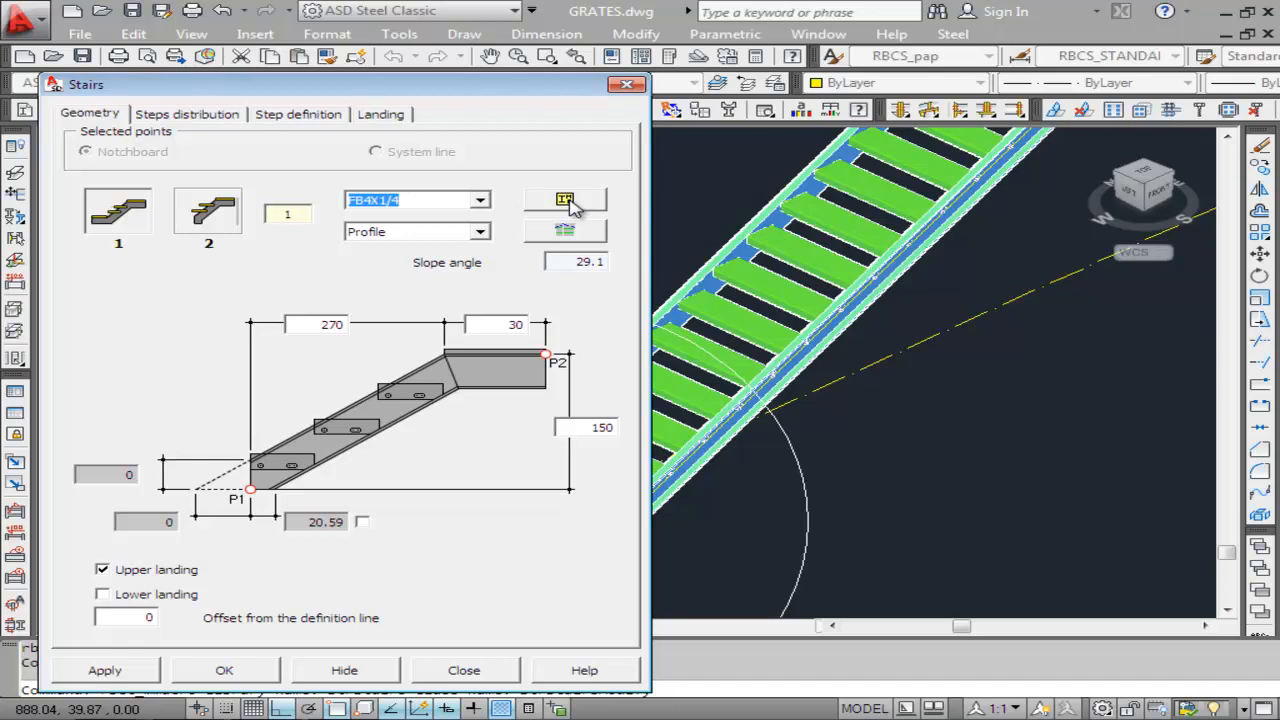
# Review the bolt grades and detailed bolt settings in the step definition, and close the stair settings without applying changes.
pyautogui.click(322, 117)
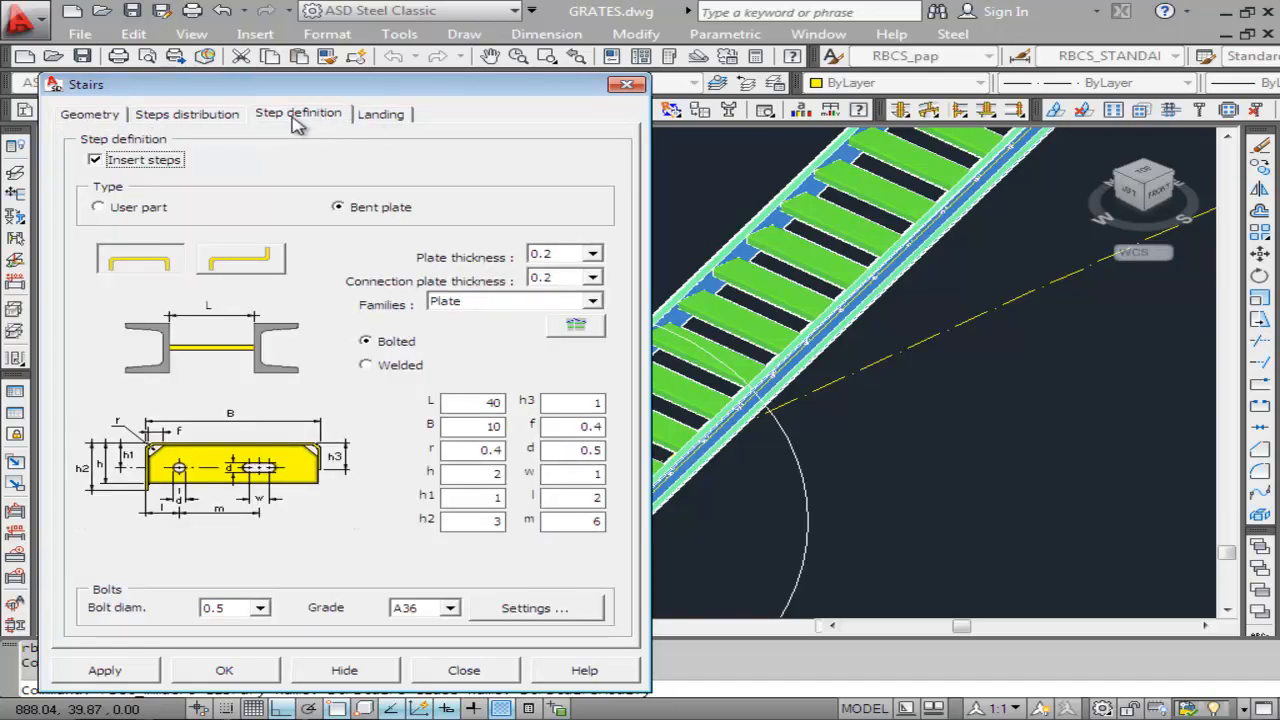
pyautogui.click(449, 608)
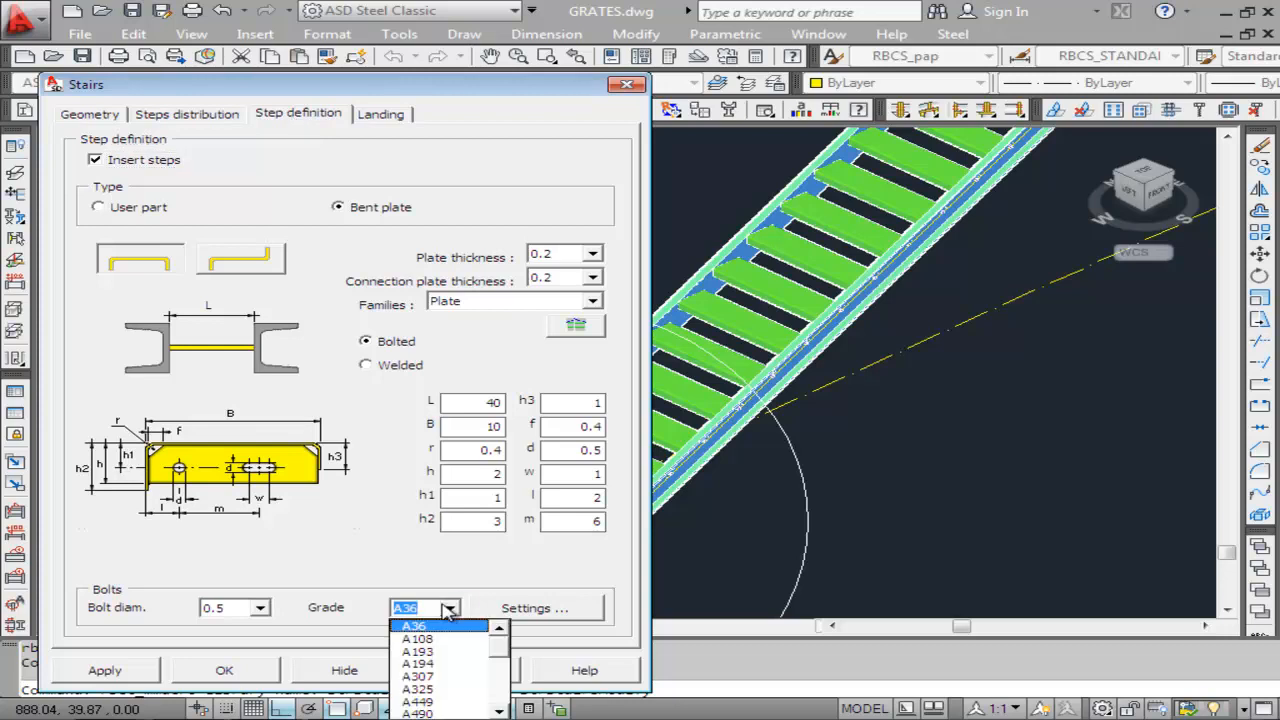
pyautogui.click(449, 610)
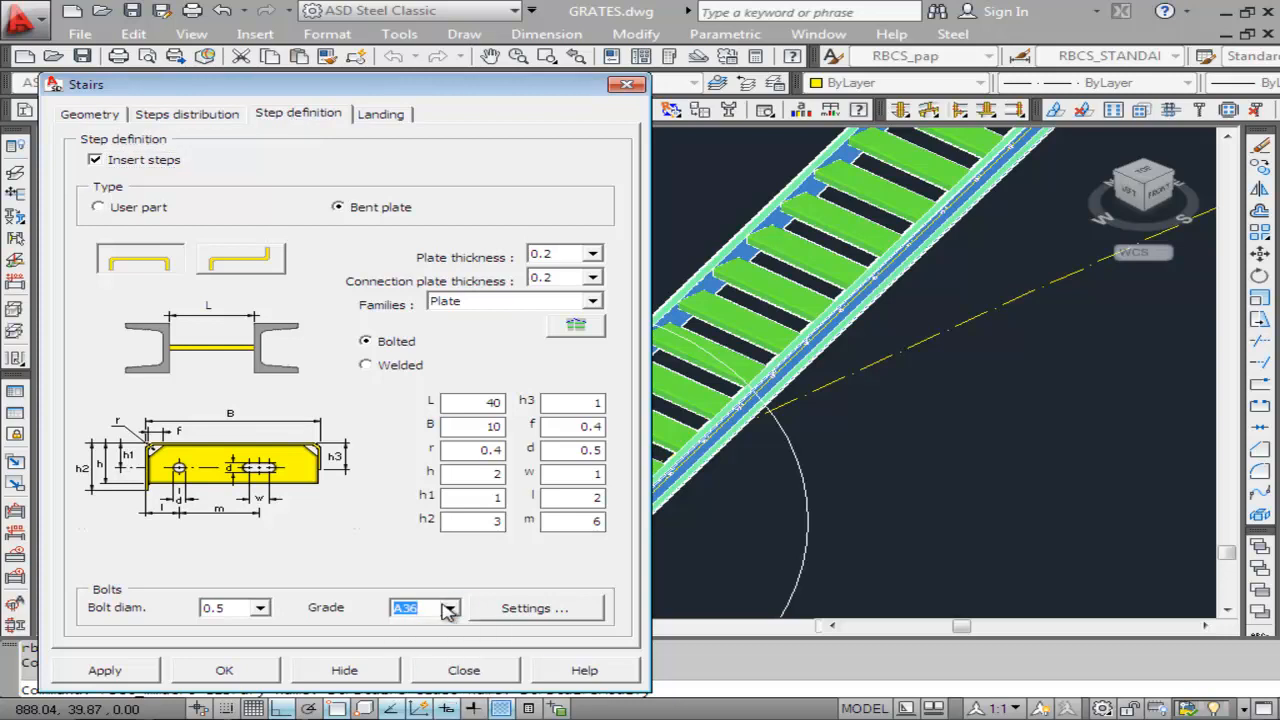
pyautogui.click(556, 612)
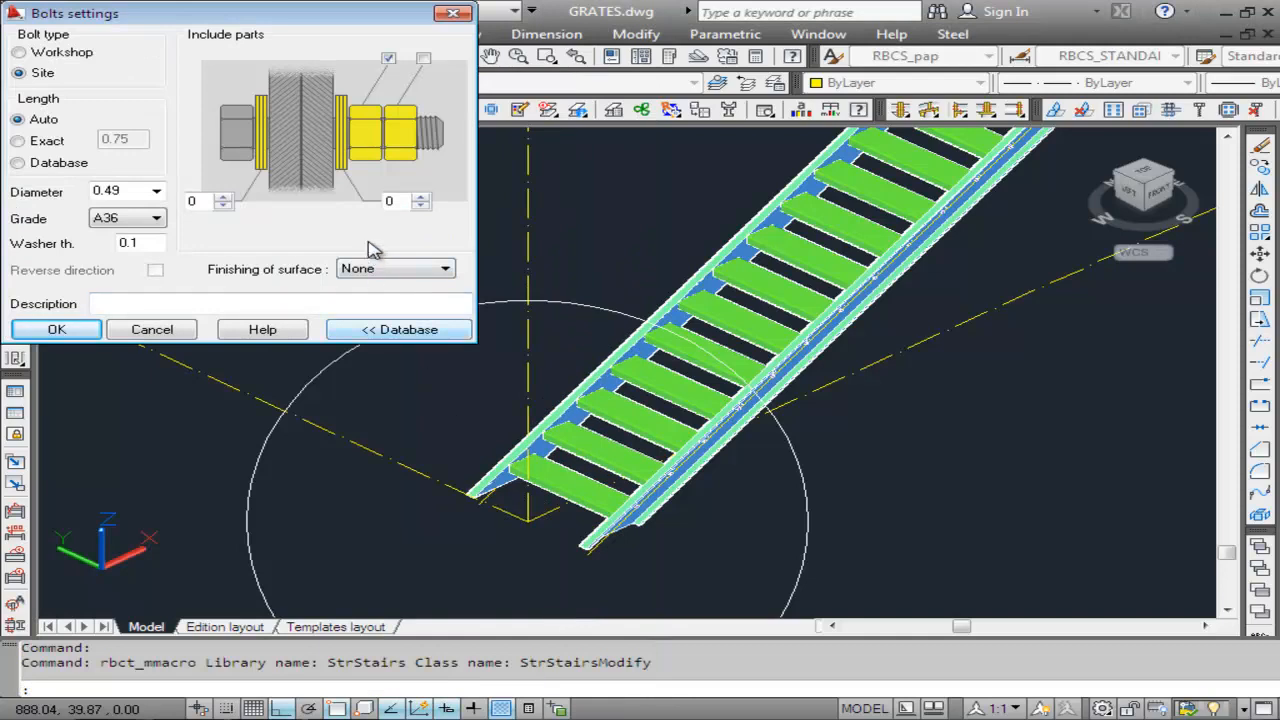
pyautogui.click(184, 336)
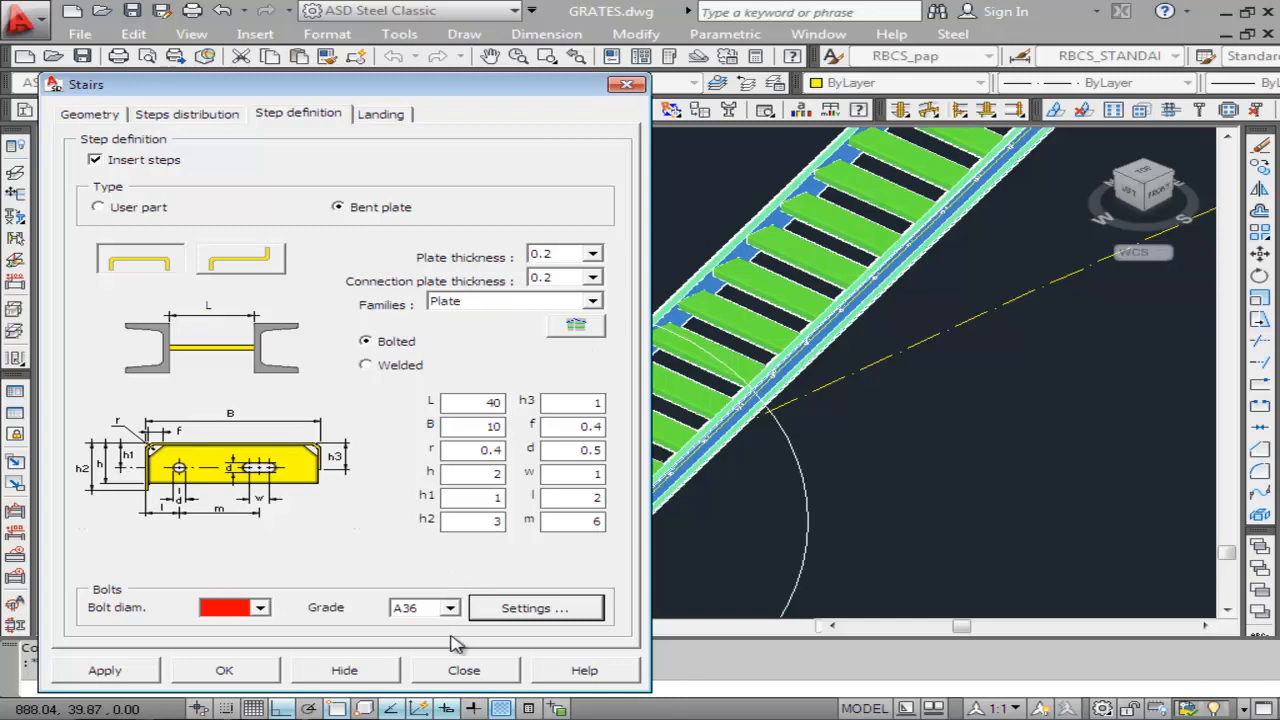
pyautogui.click(465, 669)
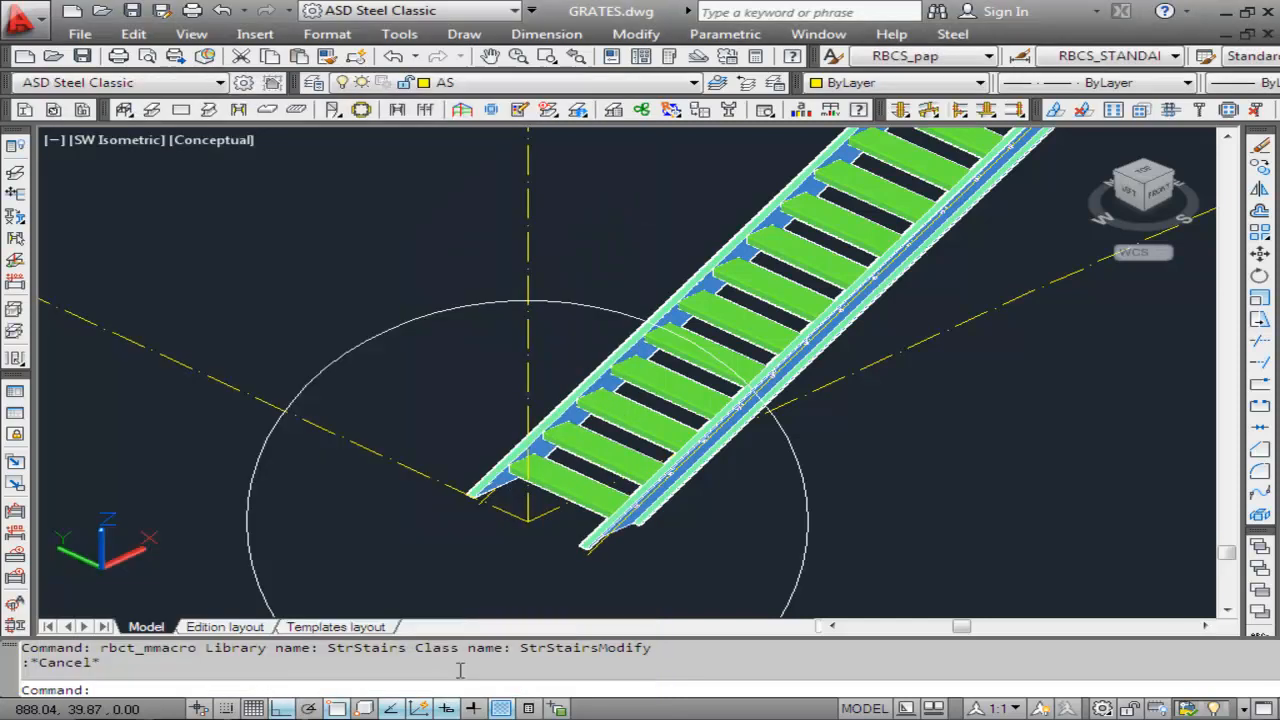
# Review the general project preferences, including tolerances and assembly nomenclature, and leave them without changes.
pyautogui.click(952, 34)
pyautogui.moveTo(1023, 324)
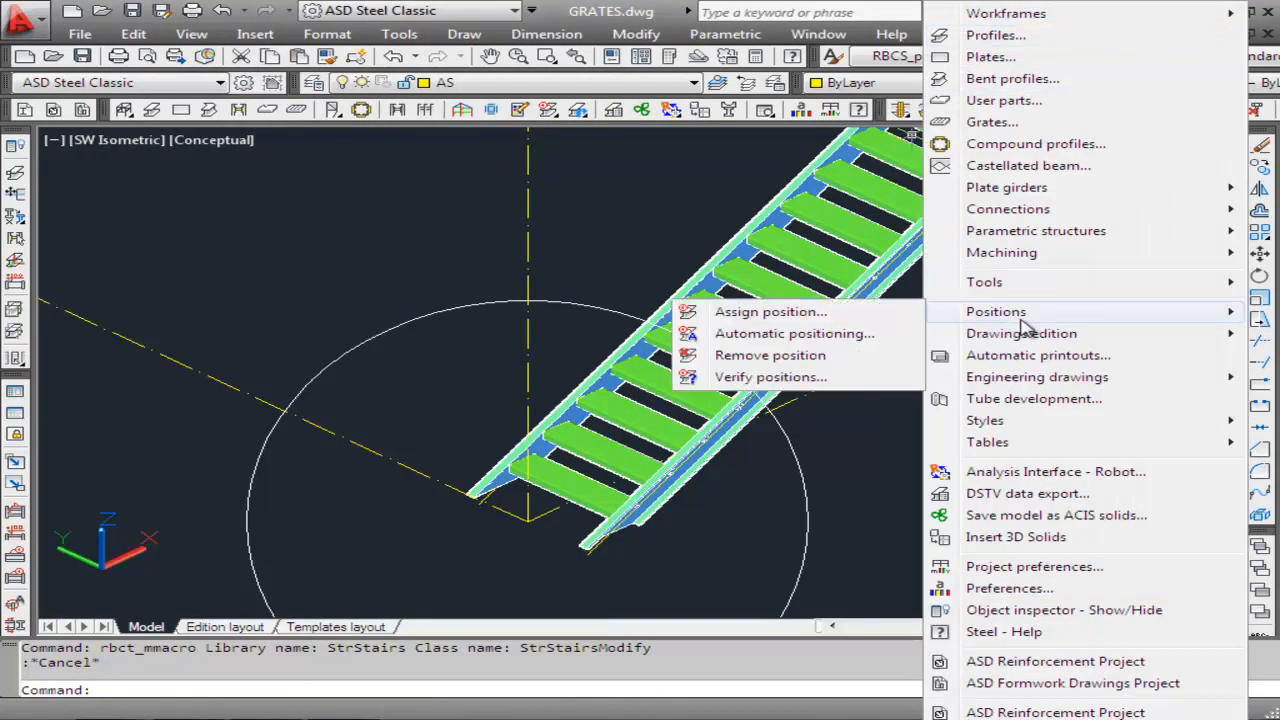
pyautogui.click(1016, 568)
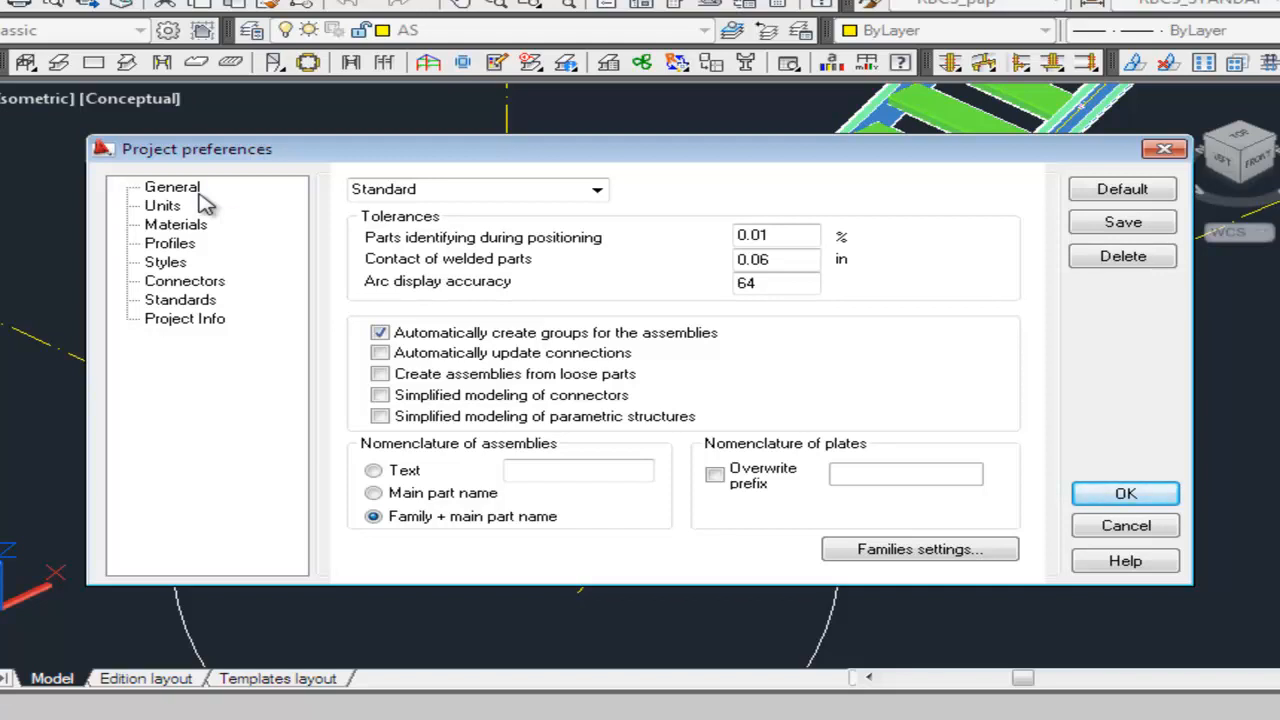
pyautogui.click(1152, 530)
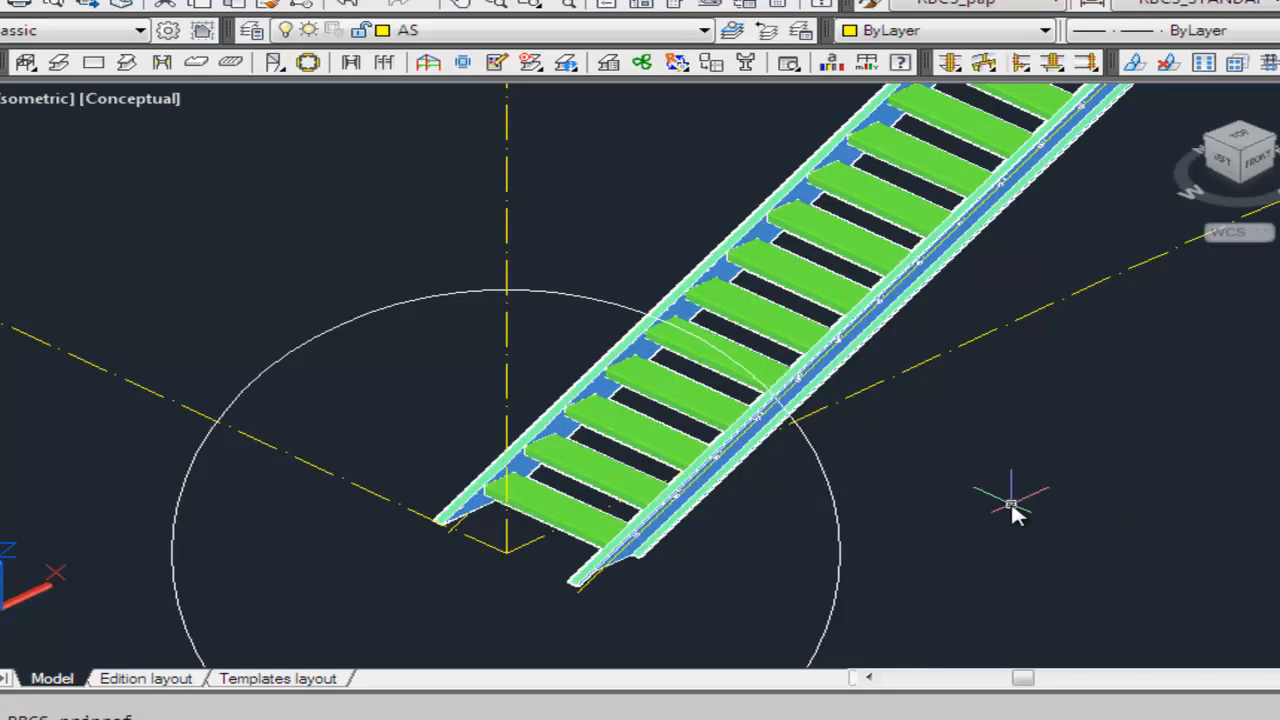
# Erase the parametric stairs from the workframe.
pyautogui.scroll(-2, 1012, 508)
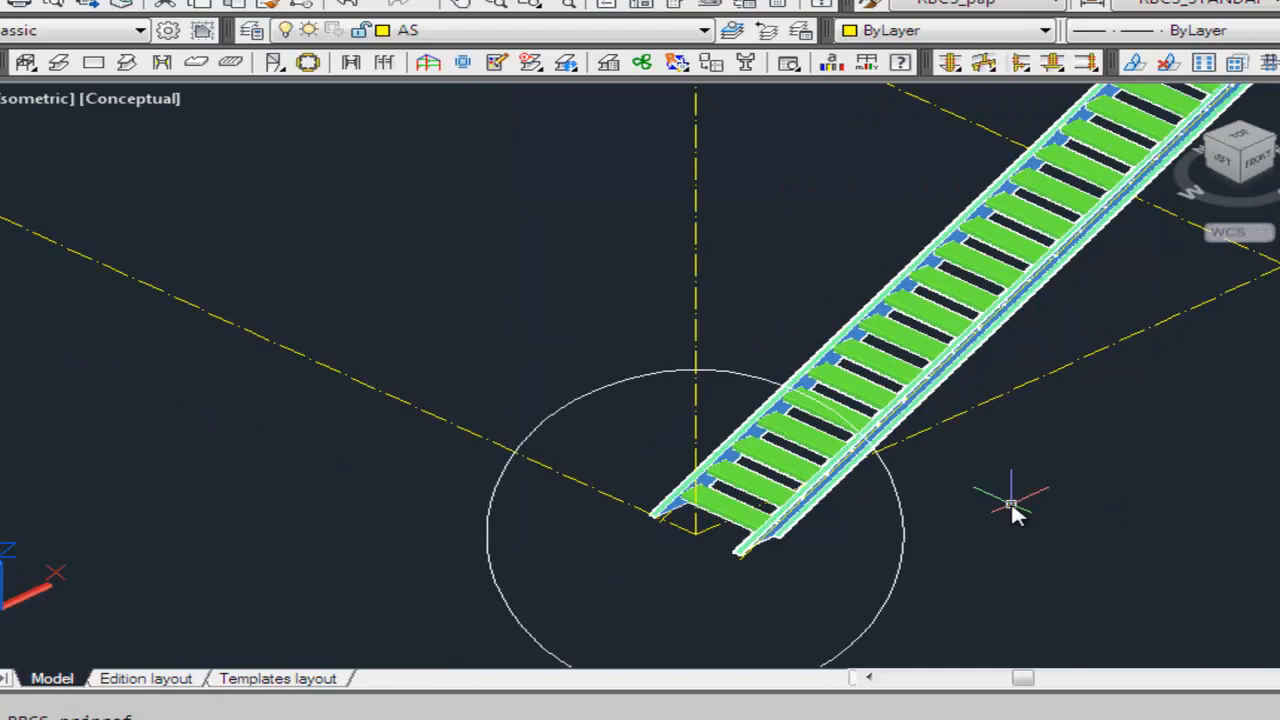
pyautogui.scroll(-2, 1011, 501)
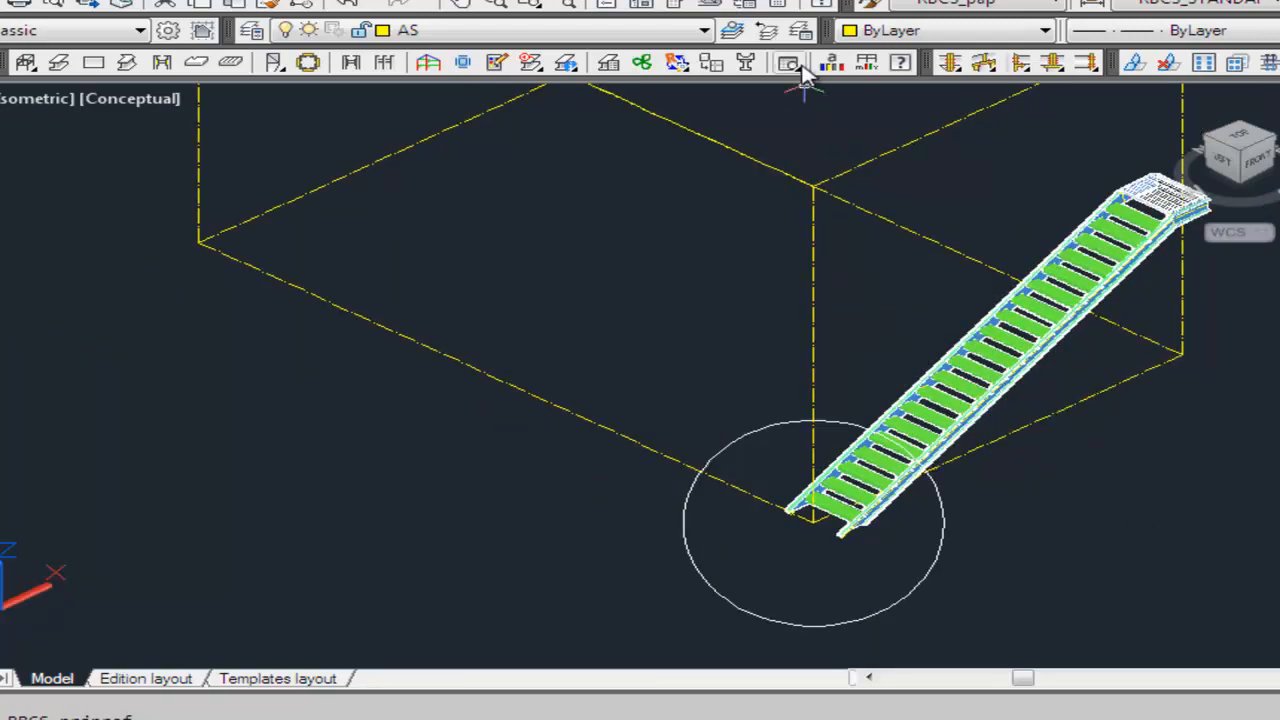
pyautogui.click(632, 0)
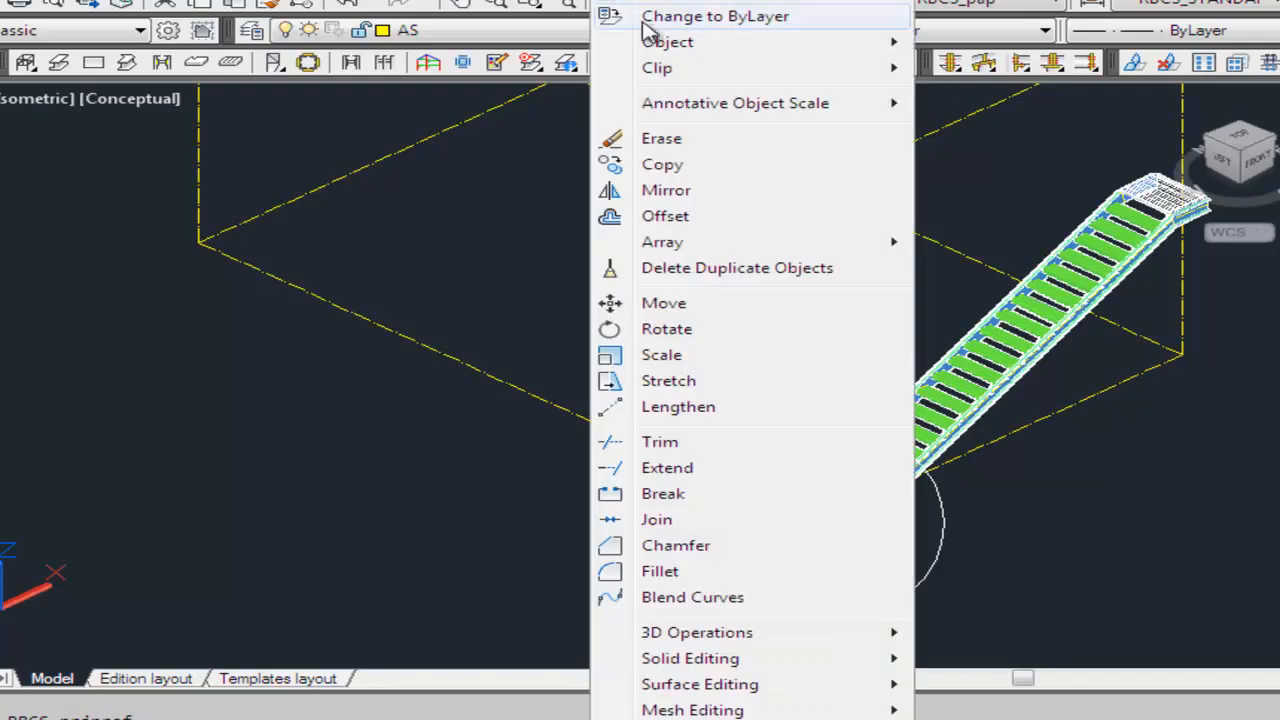
pyautogui.click(640, 135)
pyautogui.click(842, 403)
pyautogui.press('Return')
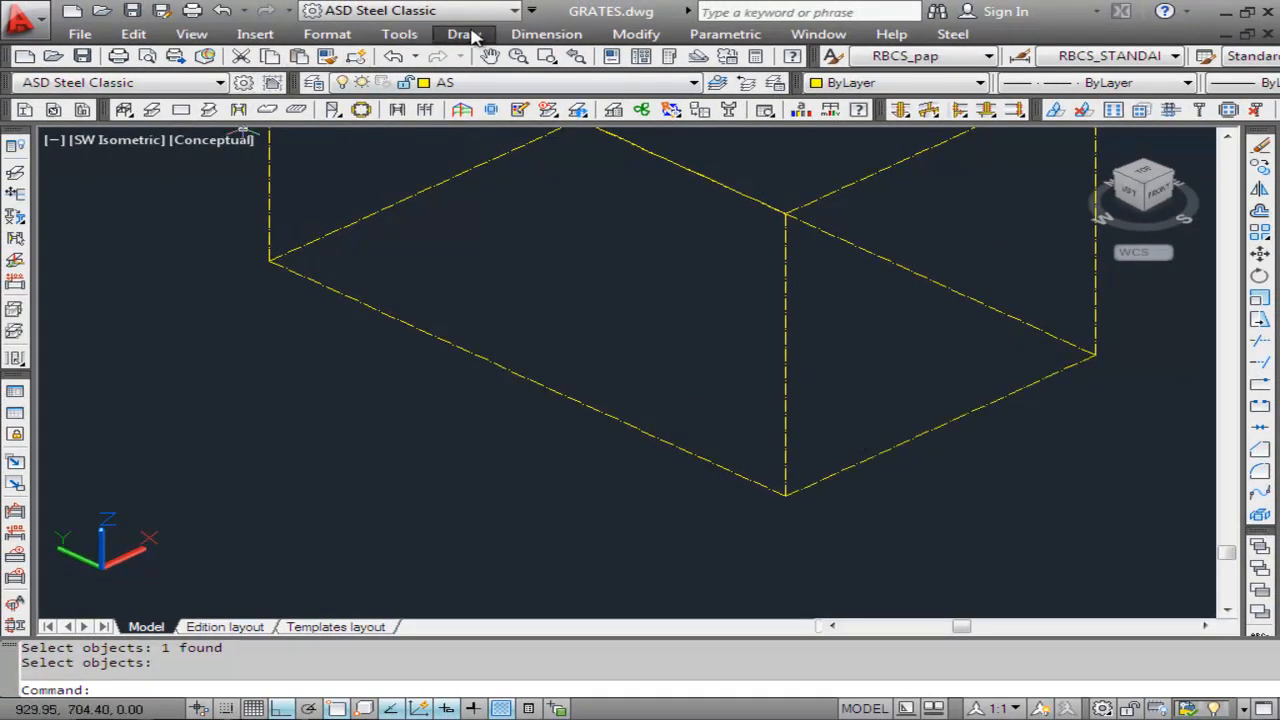
# Add a linear dimension between the two end corners of the workframe's lower front edge, offset outside the frame.
pyautogui.click(532, 36)
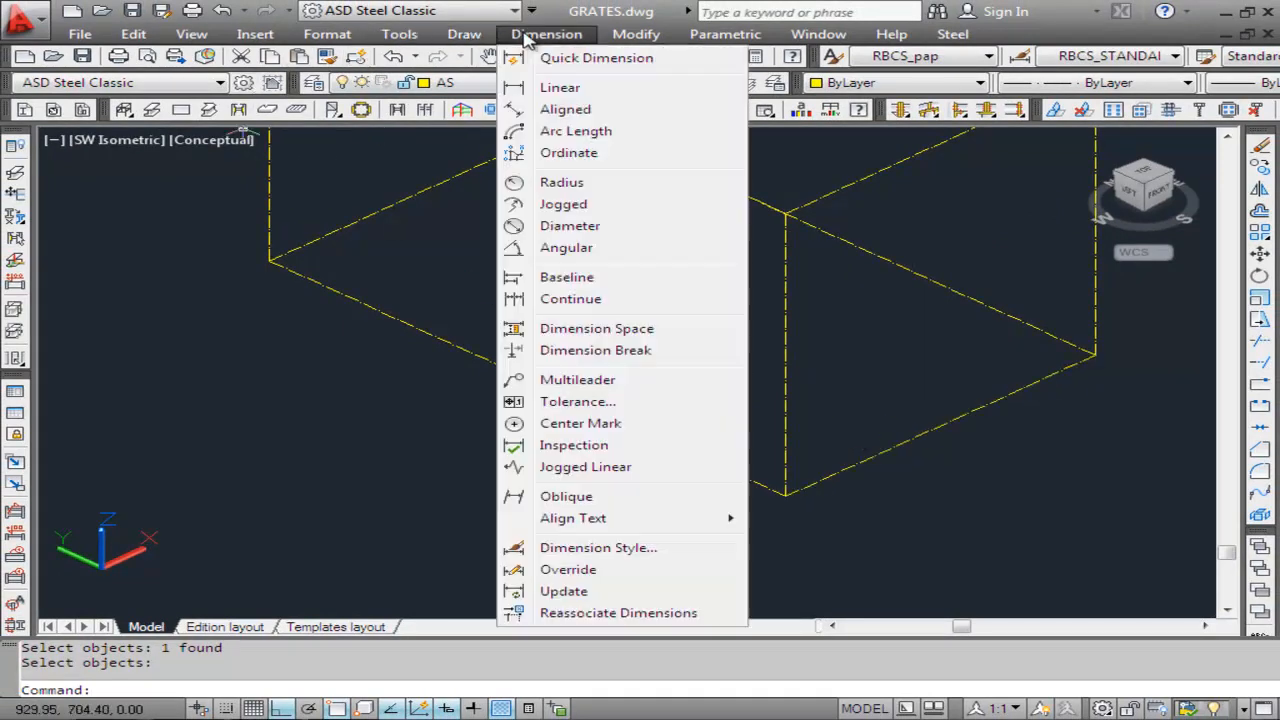
pyautogui.click(547, 90)
pyautogui.click(785, 492)
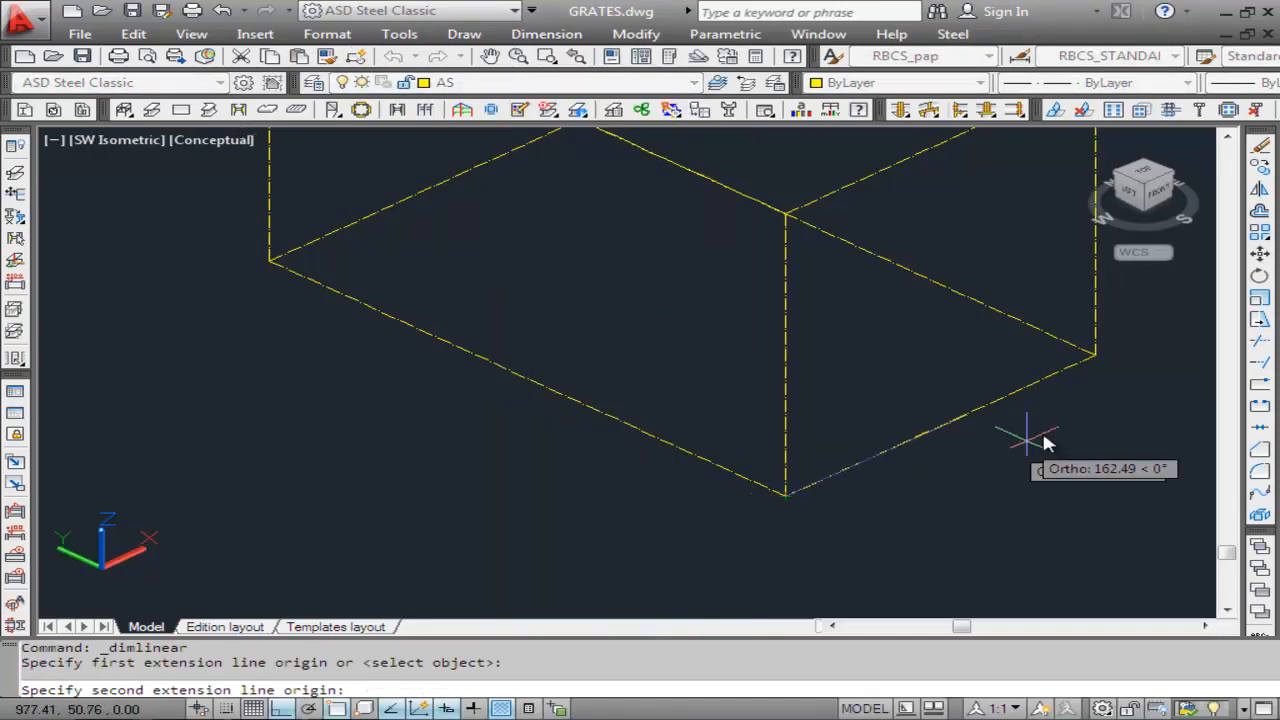
pyautogui.click(1095, 357)
pyautogui.click(1100, 412)
pyautogui.scroll(4, 1063, 423)
pyautogui.scroll(-3, 866, 433)
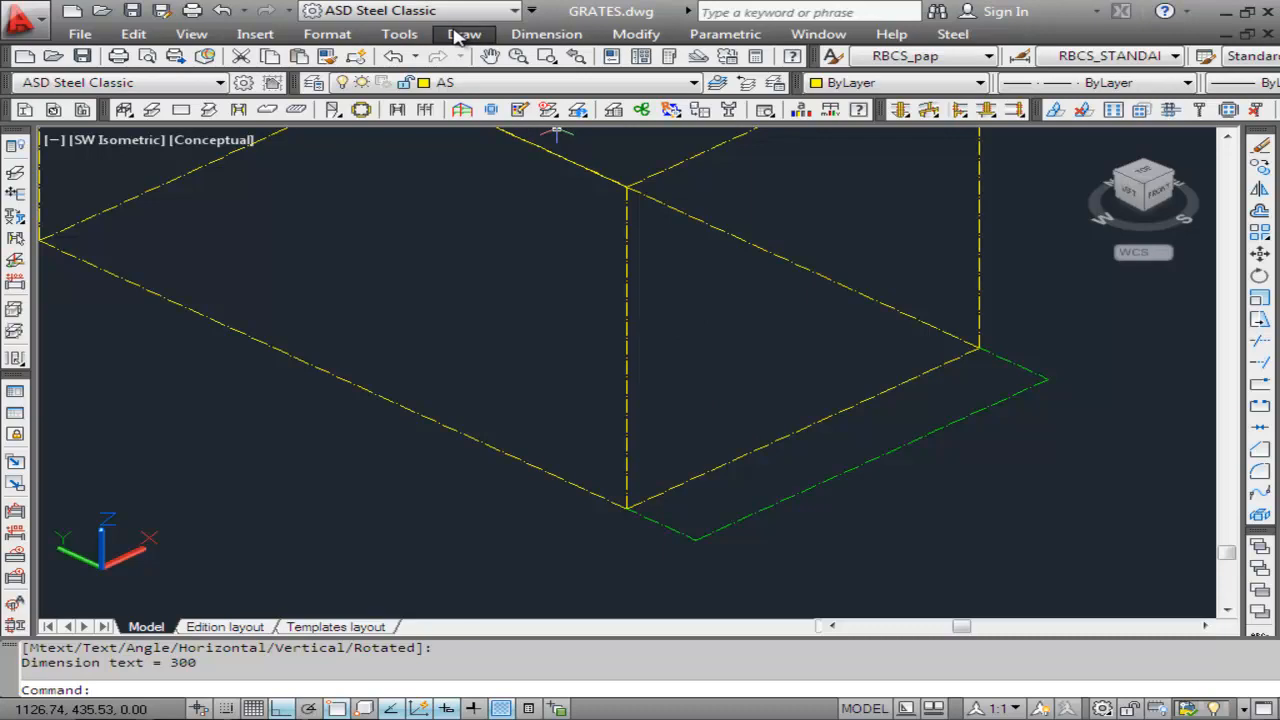
# Draw a vertical line 300 units long from the midpoint of the dimensioned lower edge to the edge directly above.
pyautogui.click(198, 36)
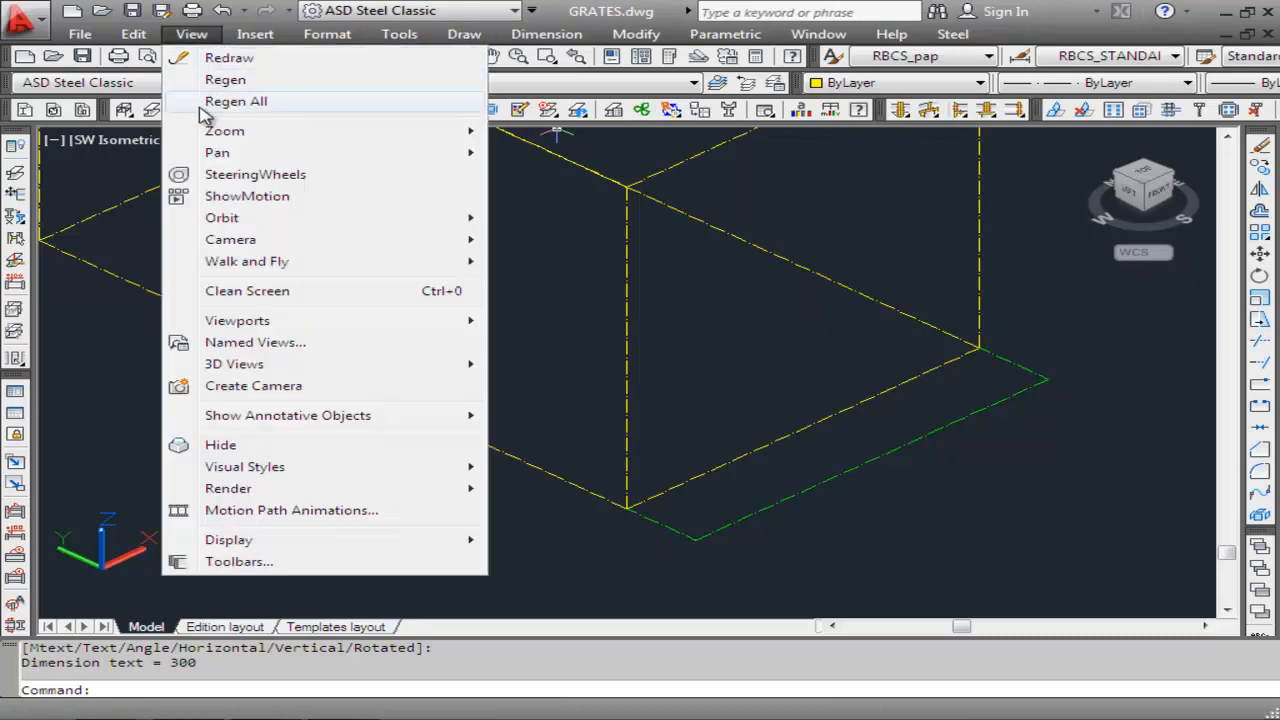
pyautogui.moveTo(251, 137)
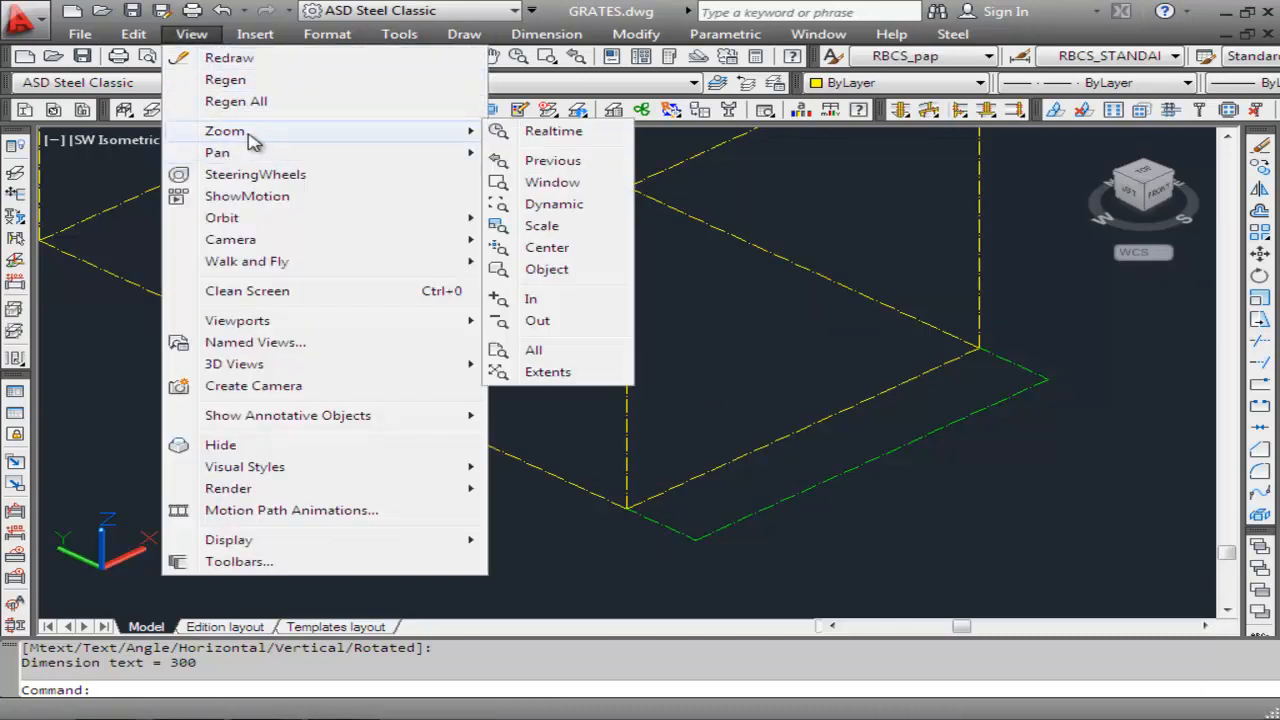
pyautogui.click(578, 138)
pyautogui.moveTo(622, 158); pyautogui.dragTo(661, 240)
pyautogui.rightClick(661, 240)
pyautogui.click(709, 251)
pyautogui.click(463, 34)
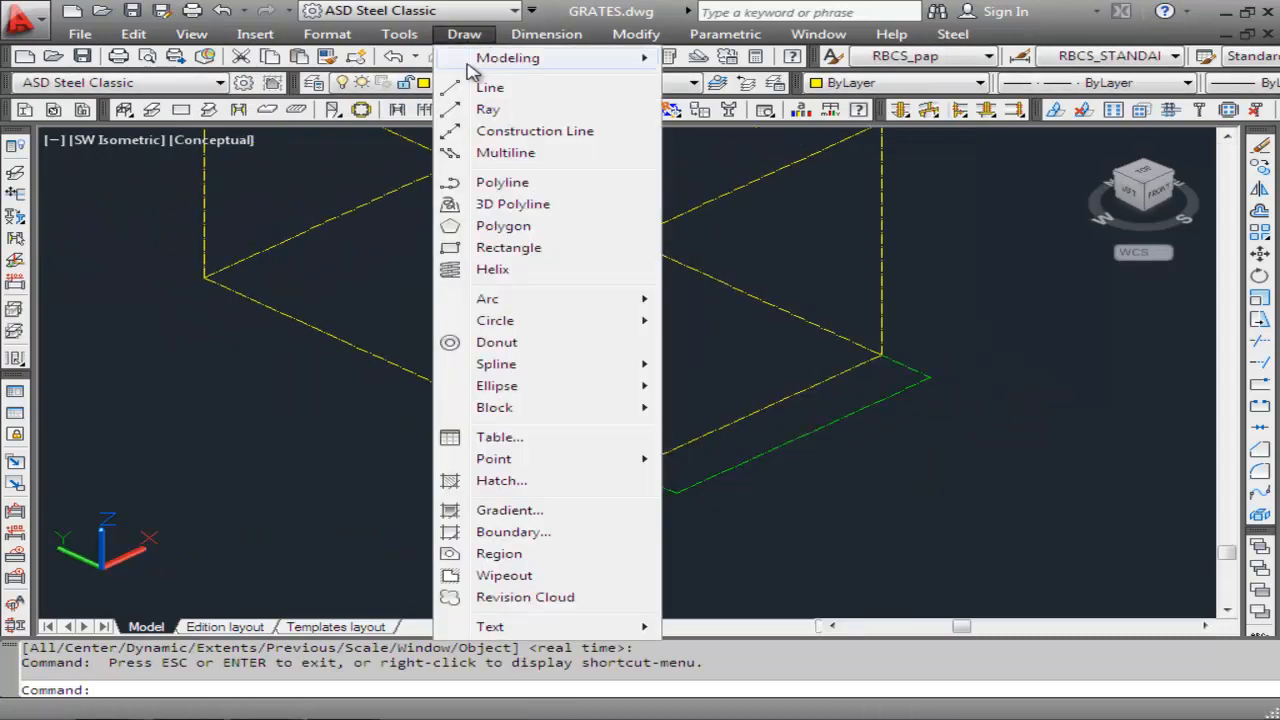
pyautogui.click(487, 86)
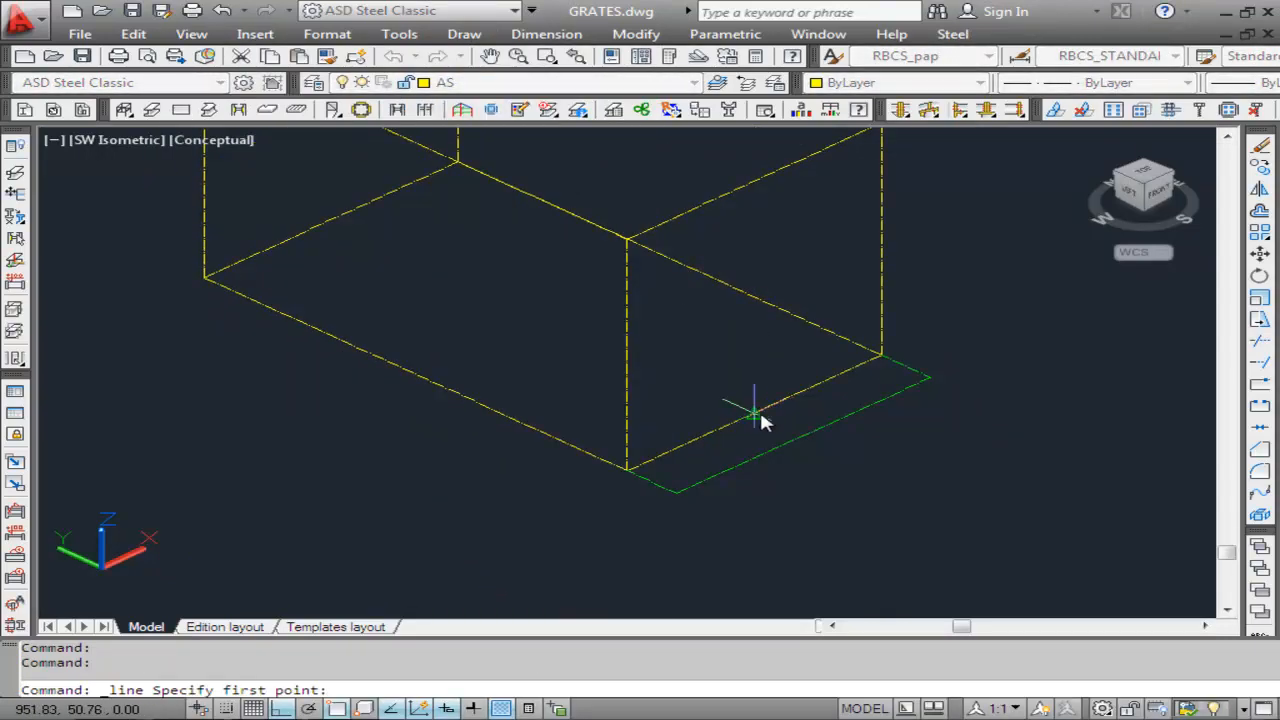
pyautogui.click(758, 408)
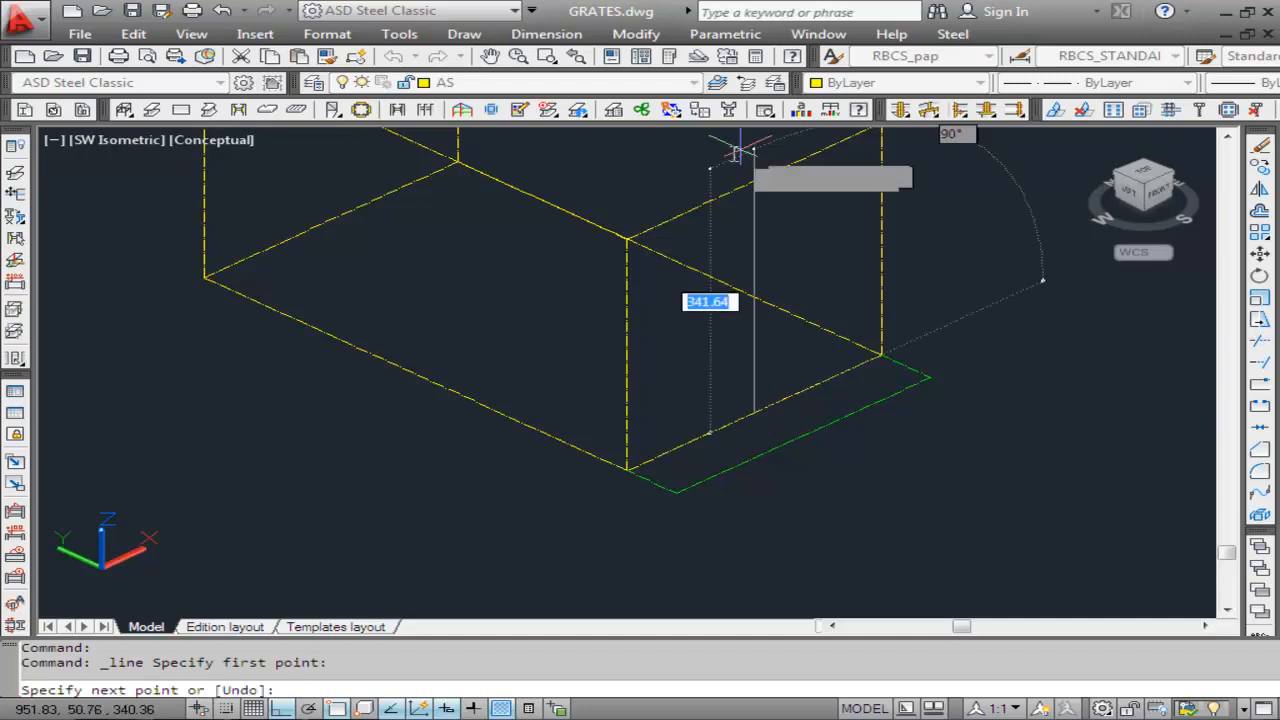
pyautogui.click(756, 180)
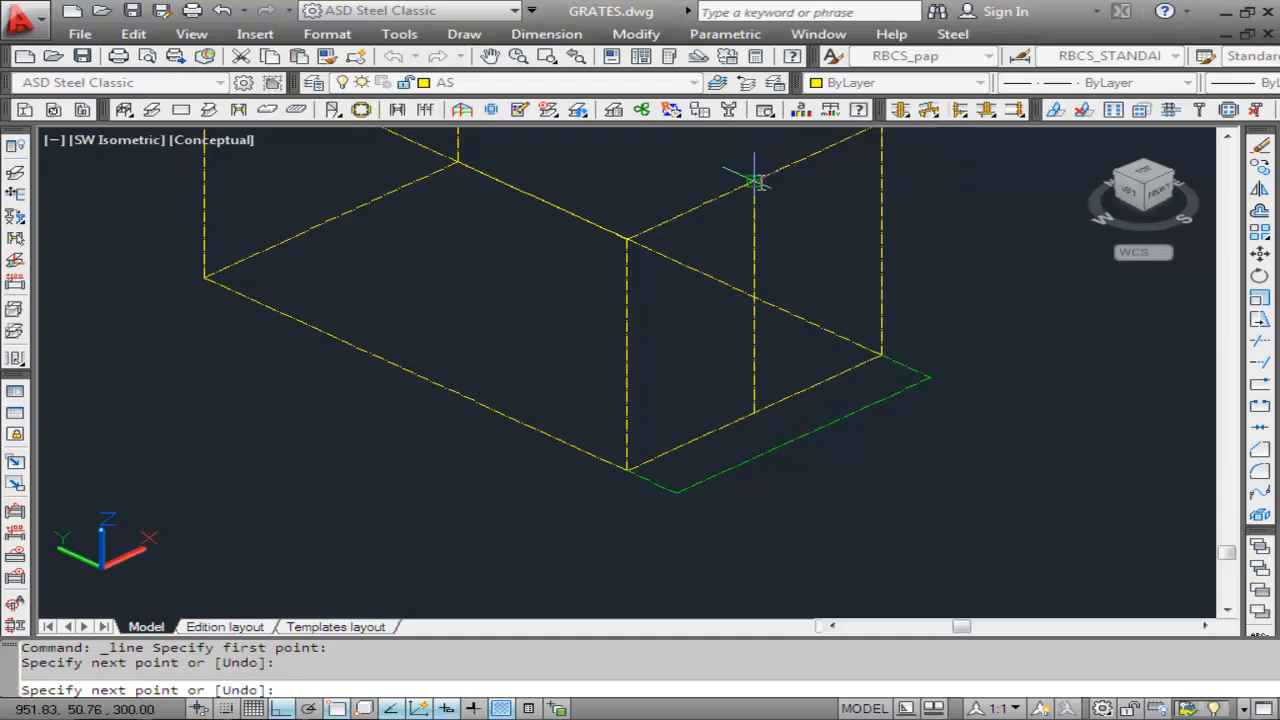
pyautogui.rightClick(757, 184)
pyautogui.click(810, 198)
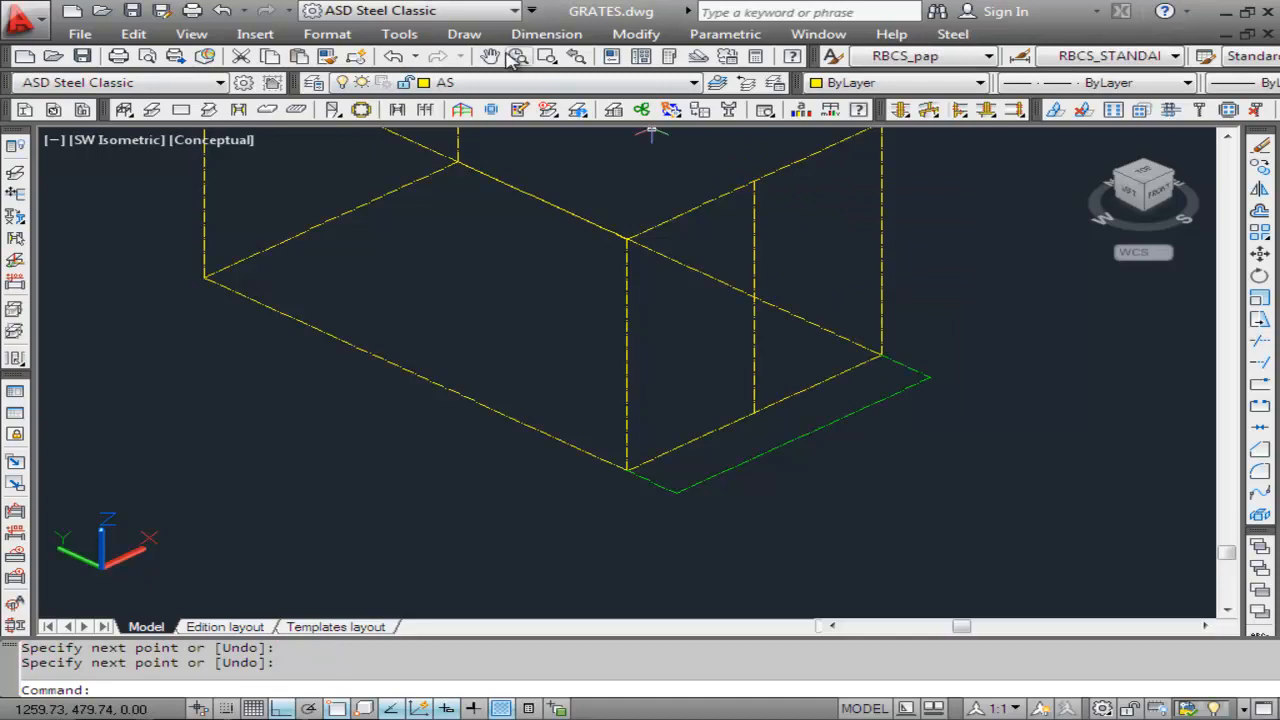
# Measure the distance from the workframe's near lower corner to the midpoint of the dimensioned lower edge.
pyautogui.click(402, 36)
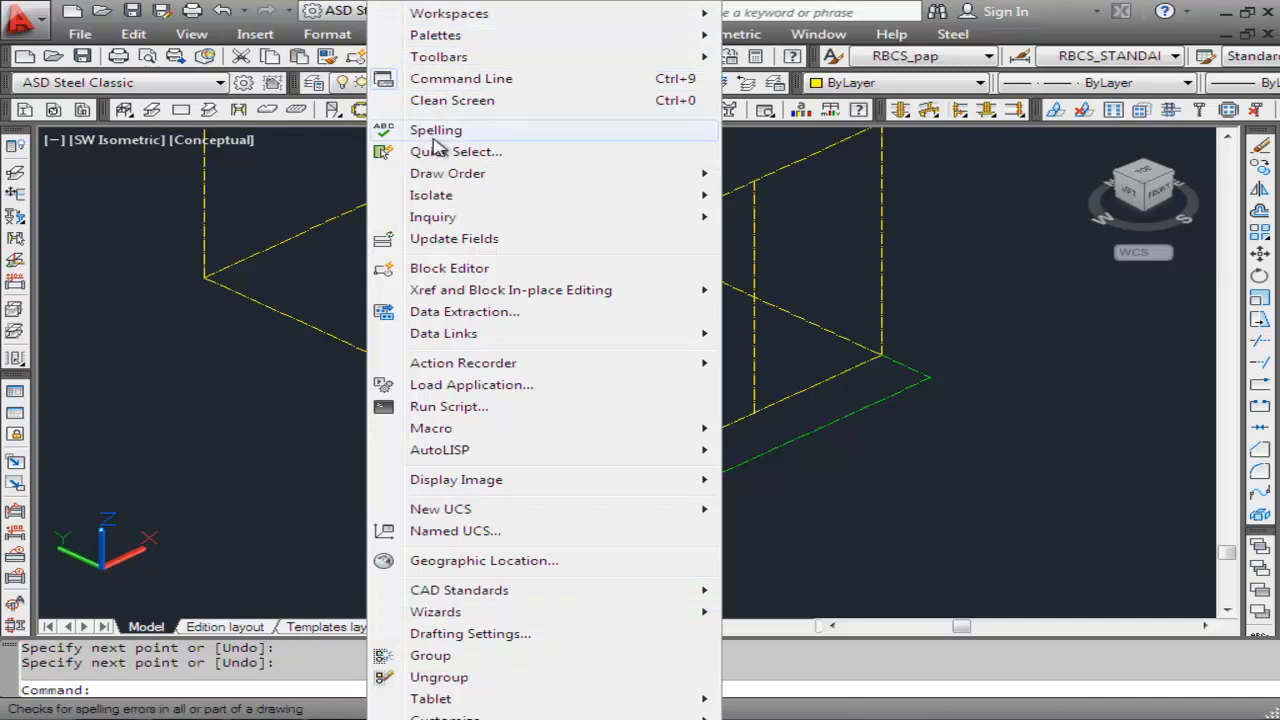
pyautogui.moveTo(475, 226)
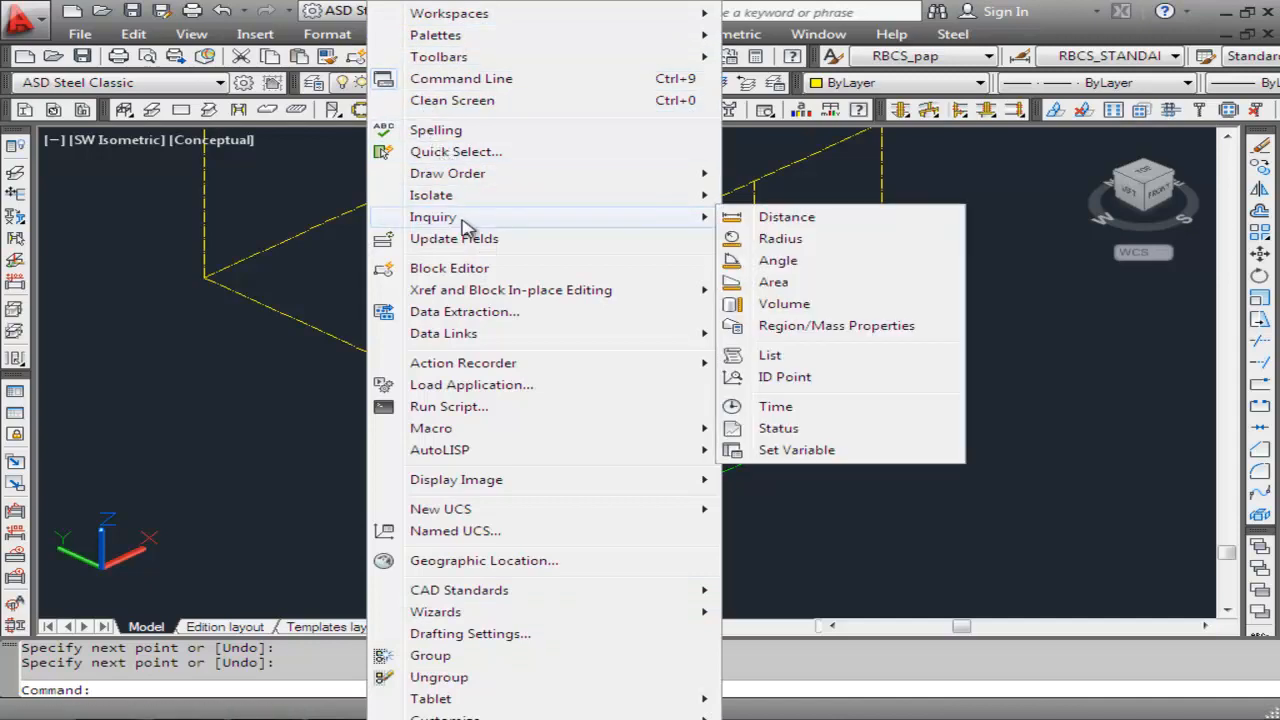
pyautogui.click(770, 220)
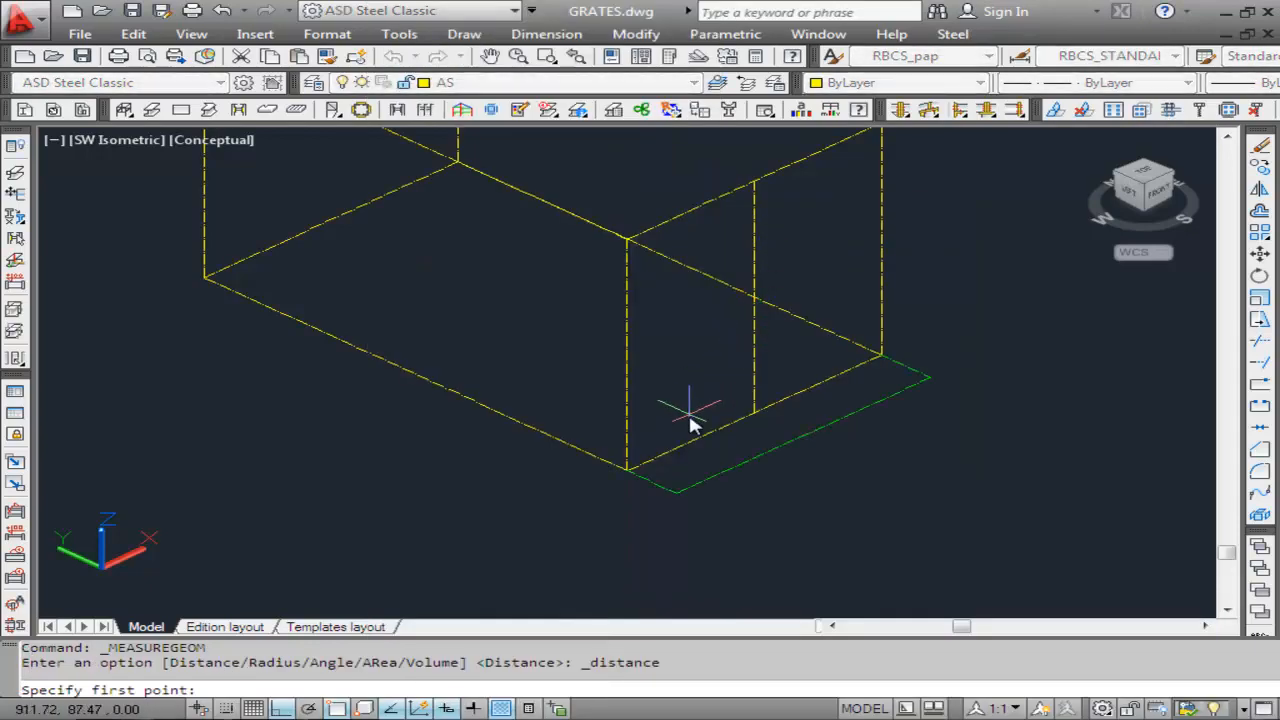
pyautogui.click(627, 467)
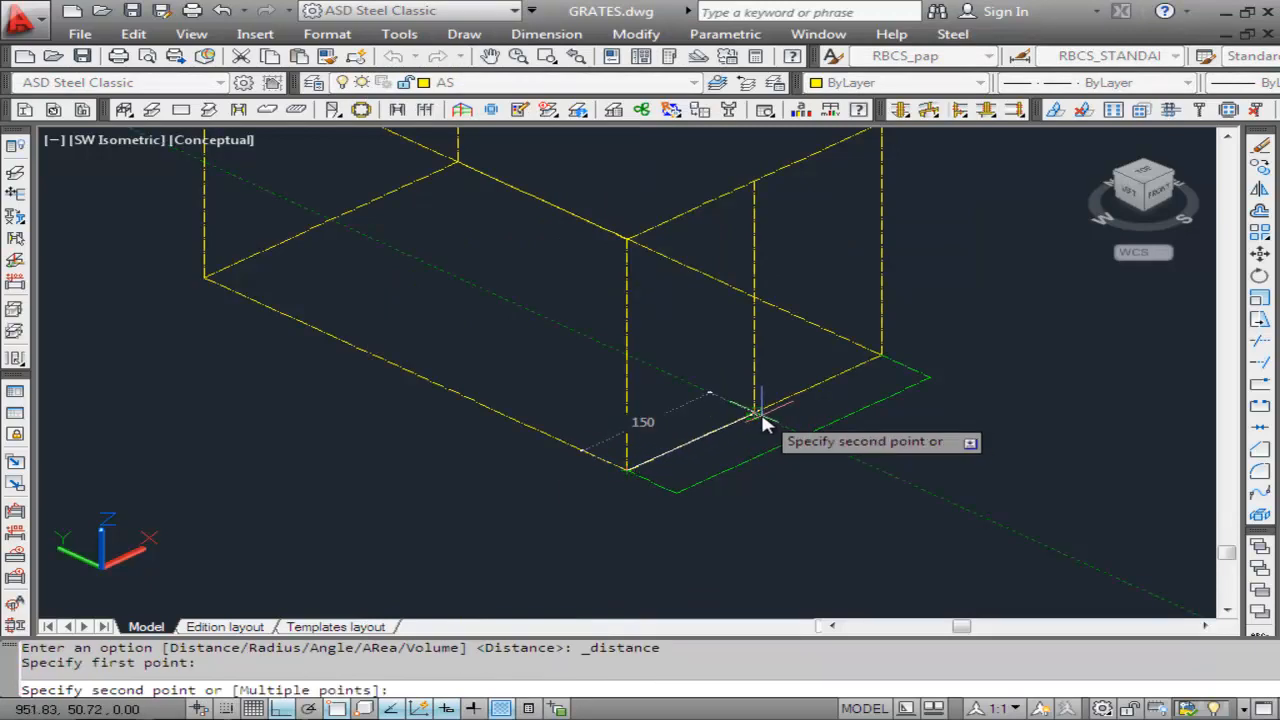
pyautogui.click(762, 424)
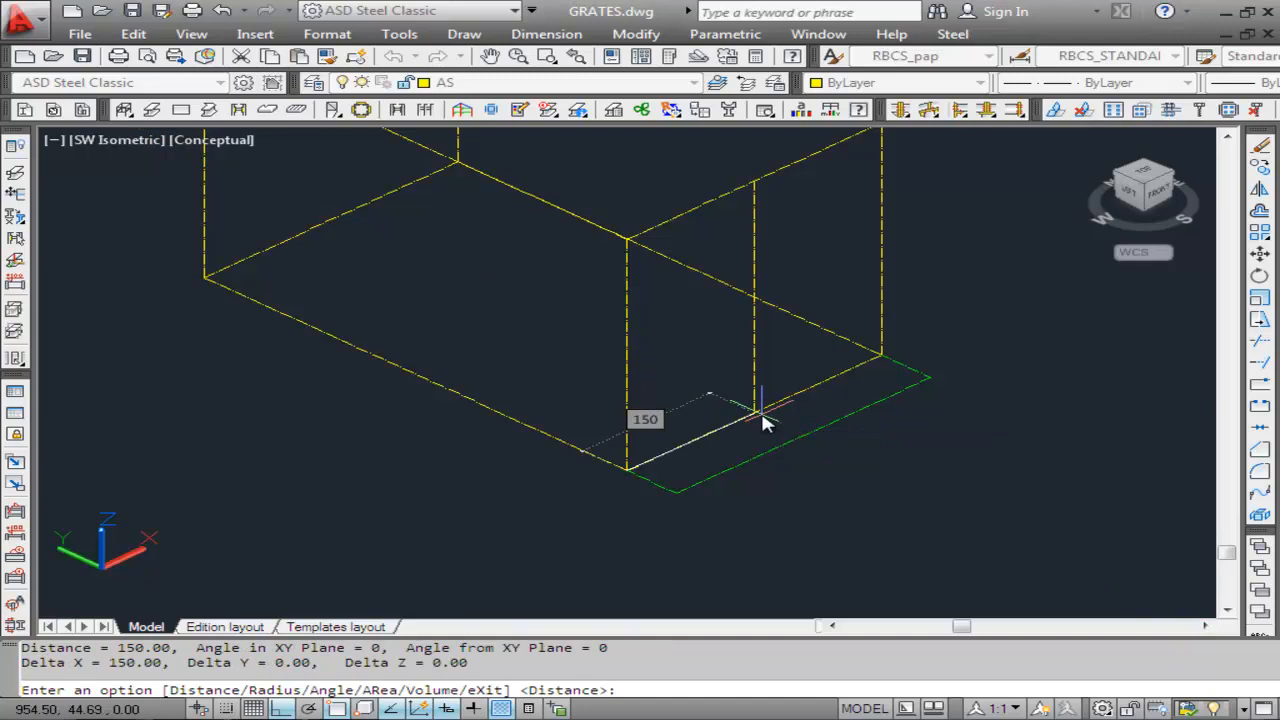
pyautogui.press('Escape')
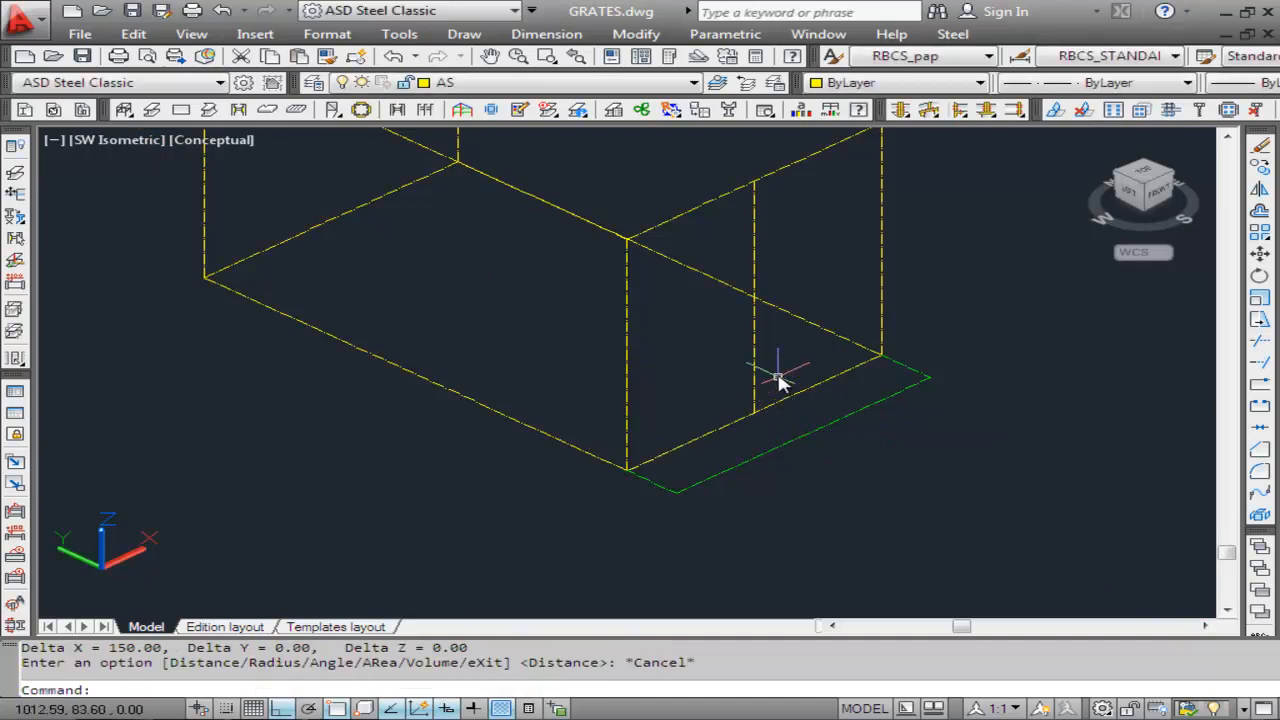
# Create parametric stairs from the workframe's near lower corner to the midpoint of the vertical centre line, accepting the preset settings.
pyautogui.click(950, 35)
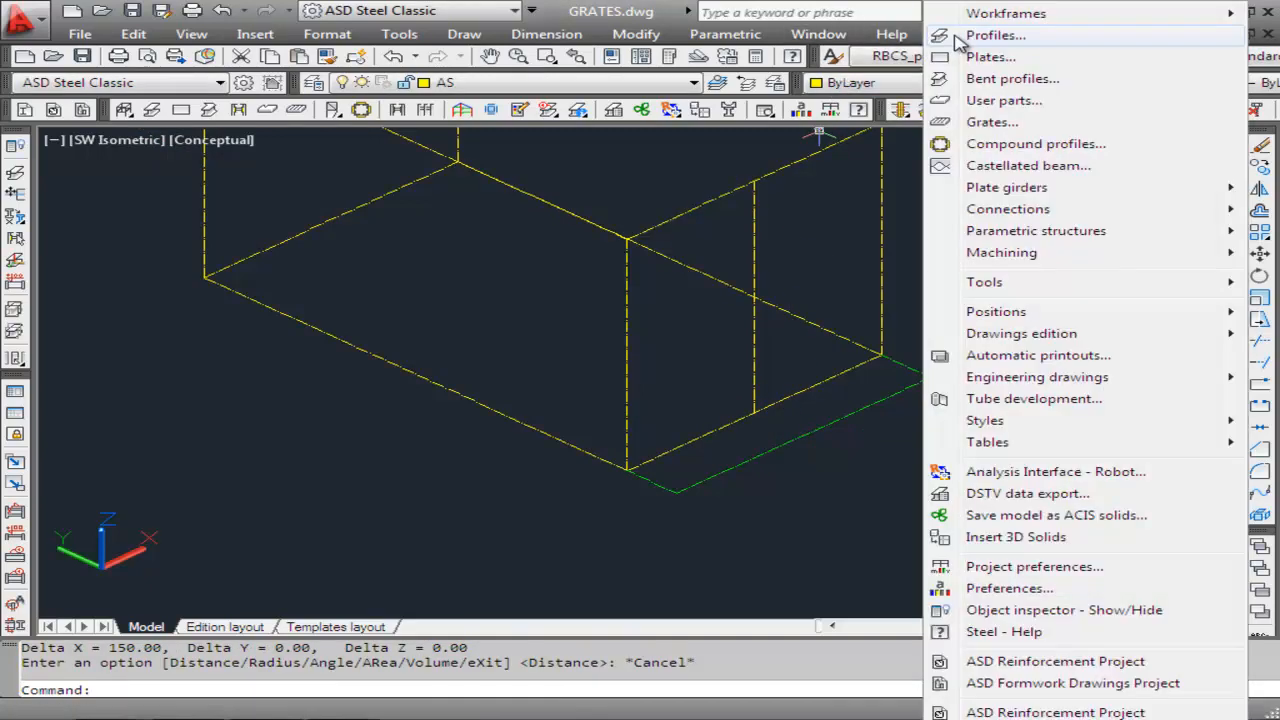
pyautogui.moveTo(1012, 214)
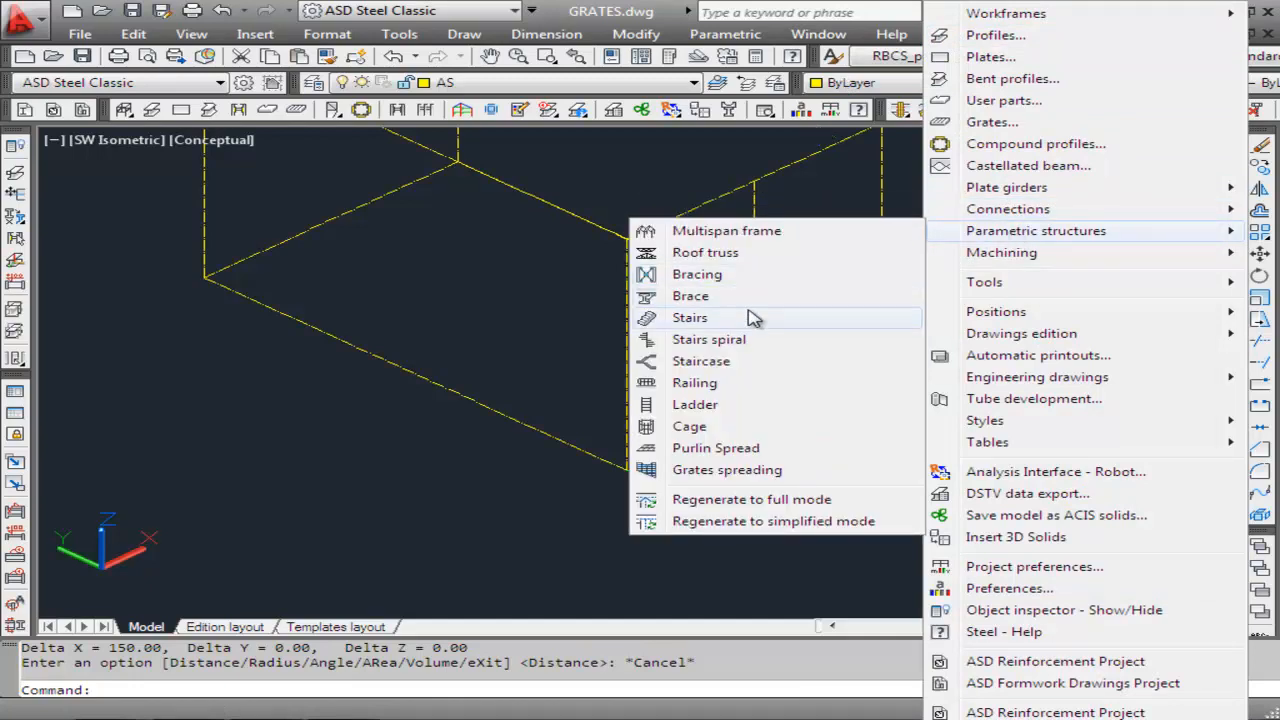
pyautogui.click(690, 318)
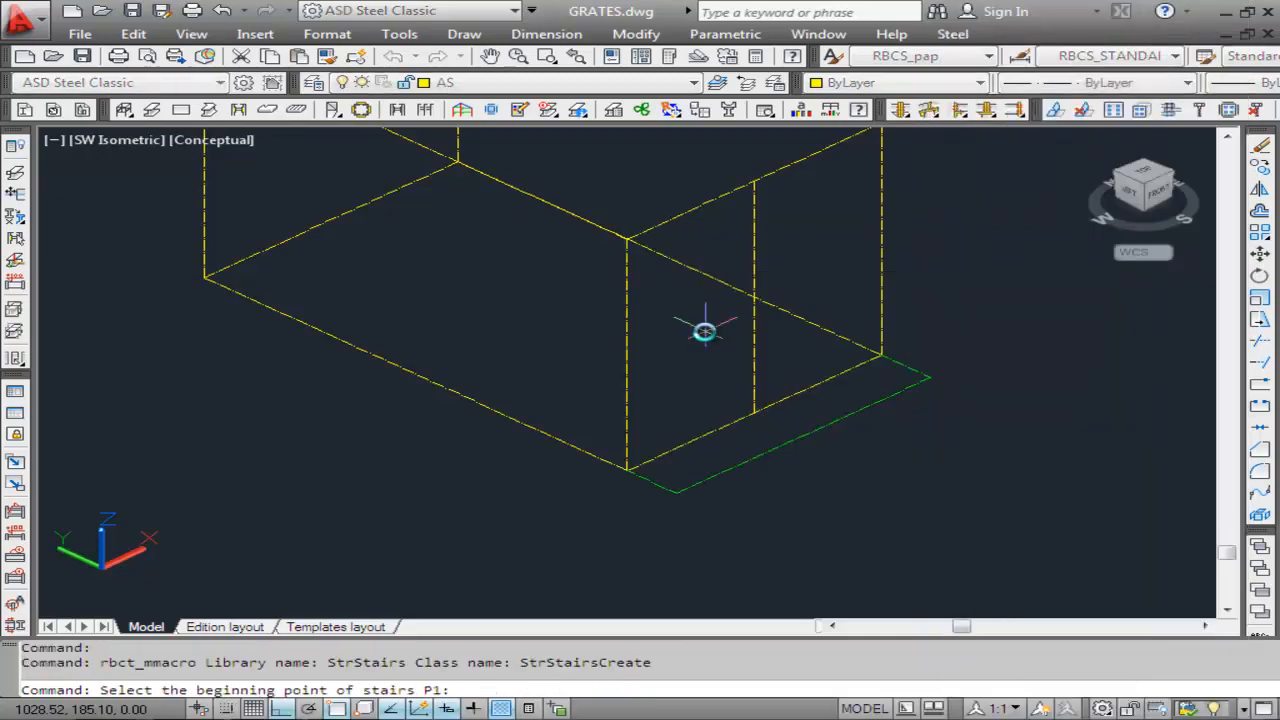
pyautogui.click(621, 472)
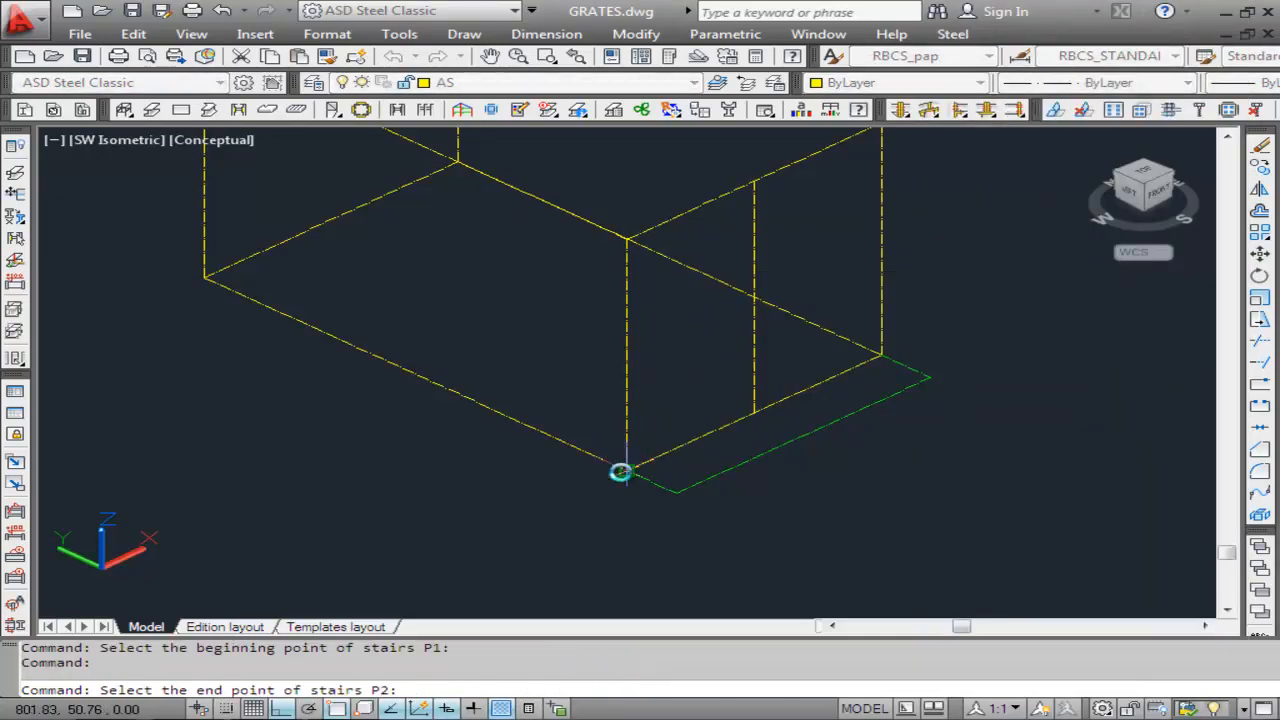
pyautogui.keyDown('shift'); pyautogui.rightClick(720, 365); pyautogui.keyUp('shift')
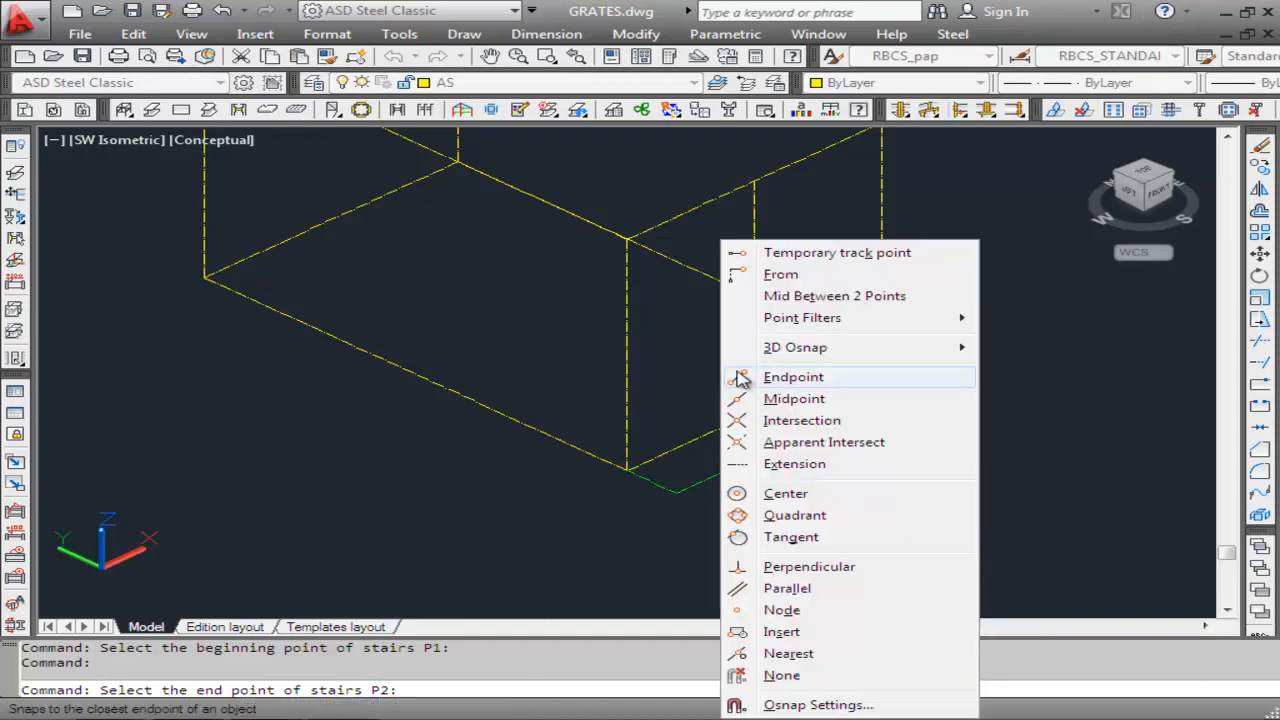
pyautogui.click(748, 398)
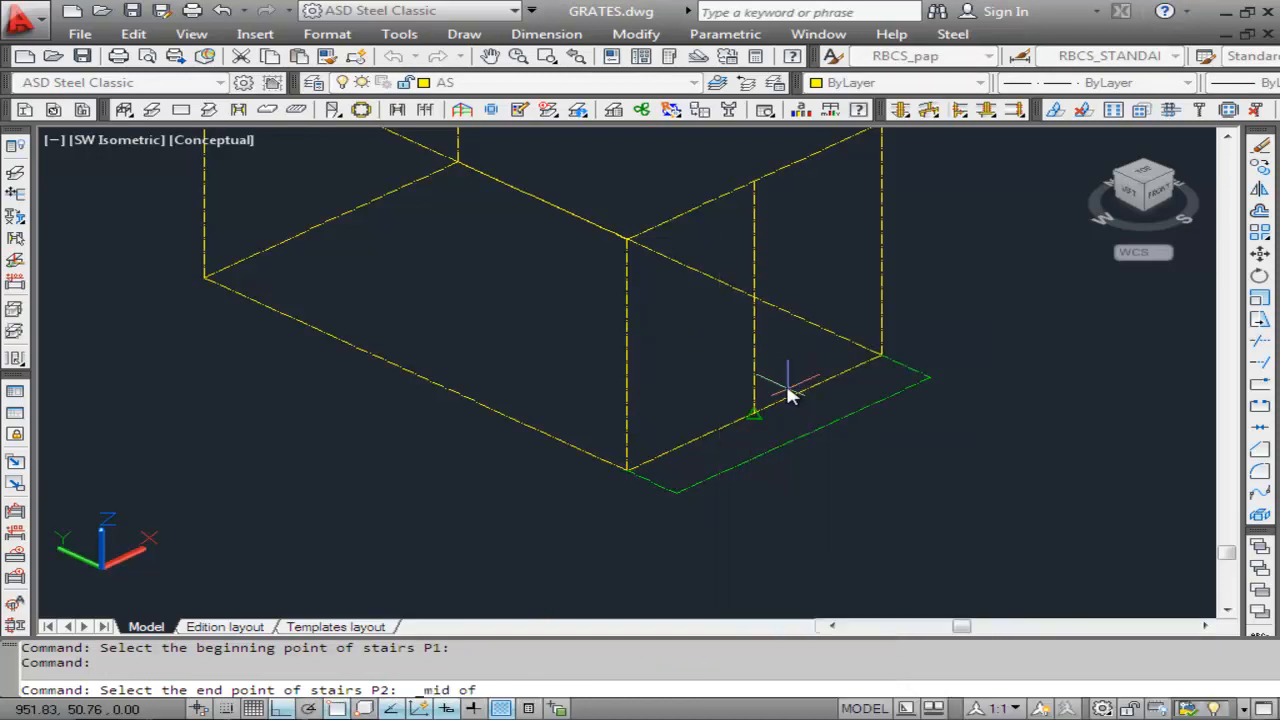
pyautogui.click(753, 306)
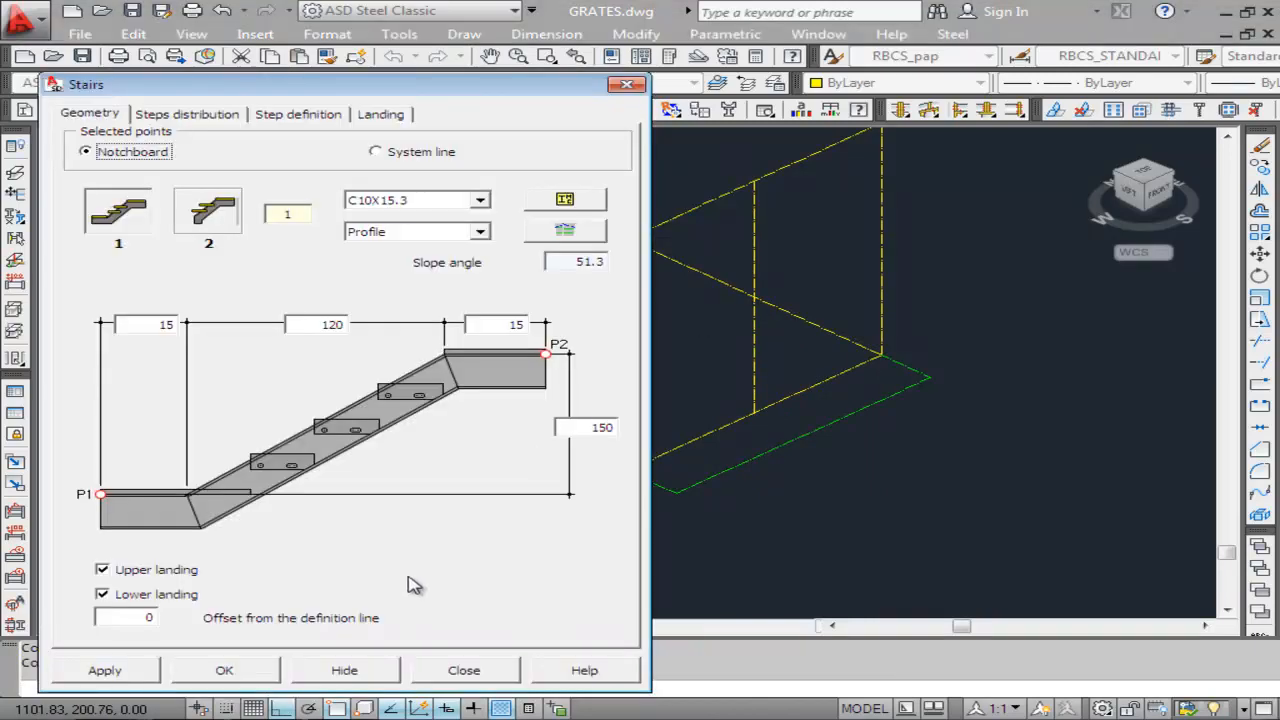
pyautogui.click(227, 671)
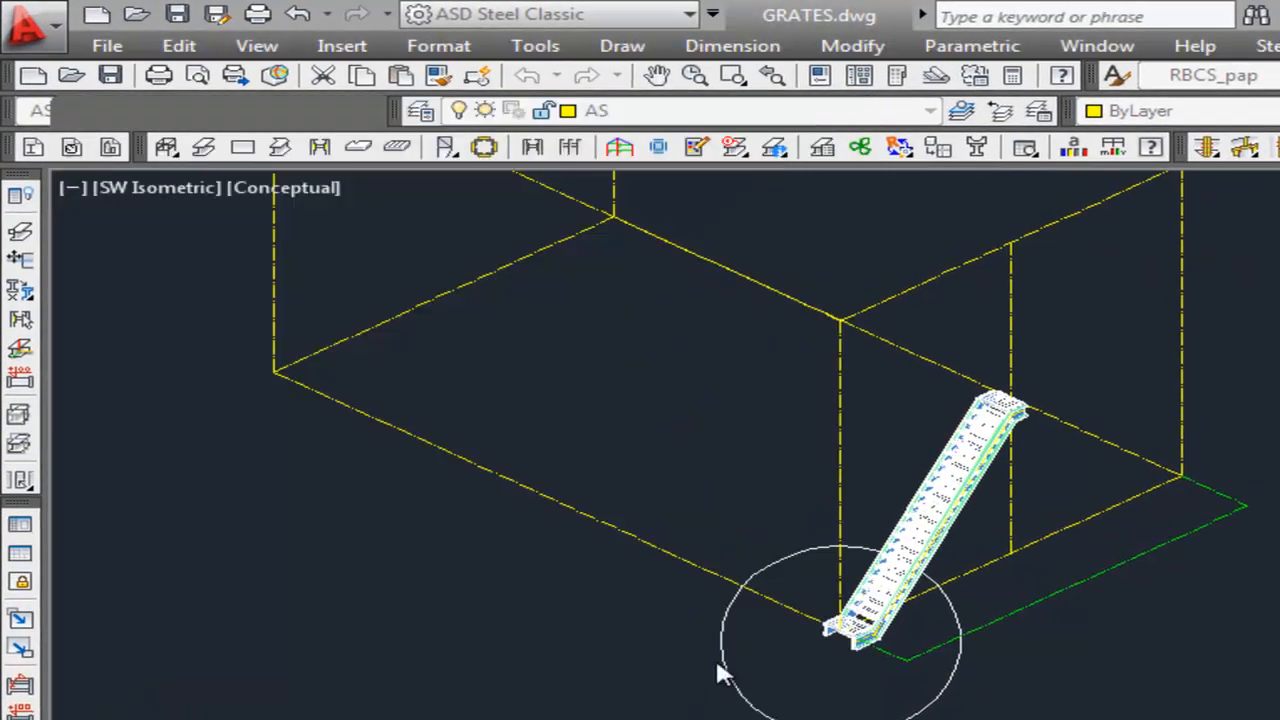
# Examine the upper landing and steps of the new stairs up close, then view the whole workframe.
pyautogui.click(257, 46)
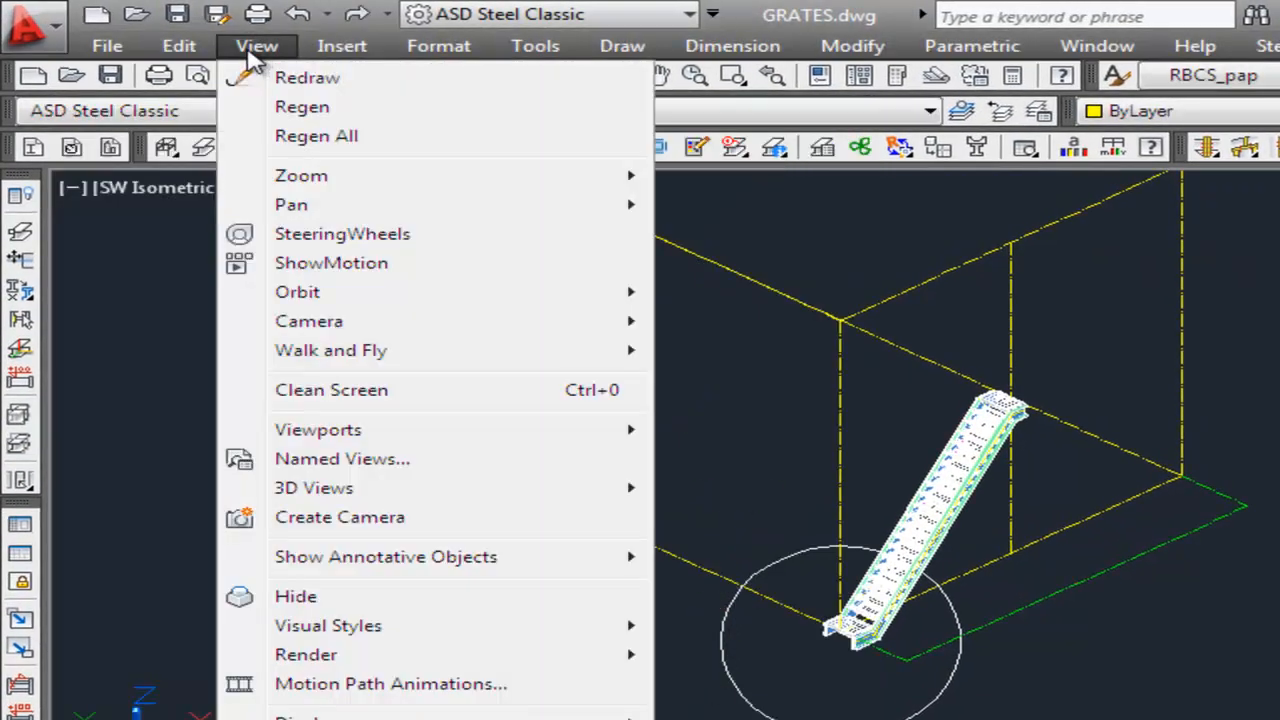
pyautogui.moveTo(296, 178)
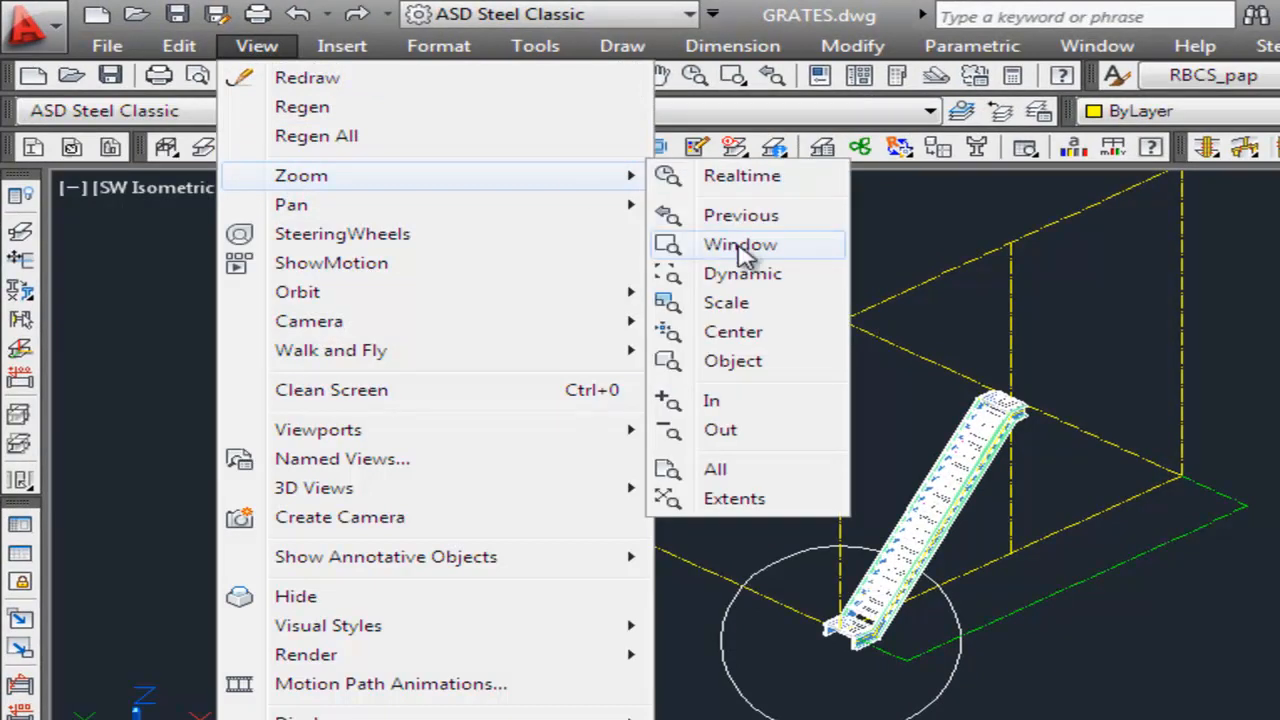
pyautogui.click(740, 244)
pyautogui.click(1046, 388)
pyautogui.click(900, 452)
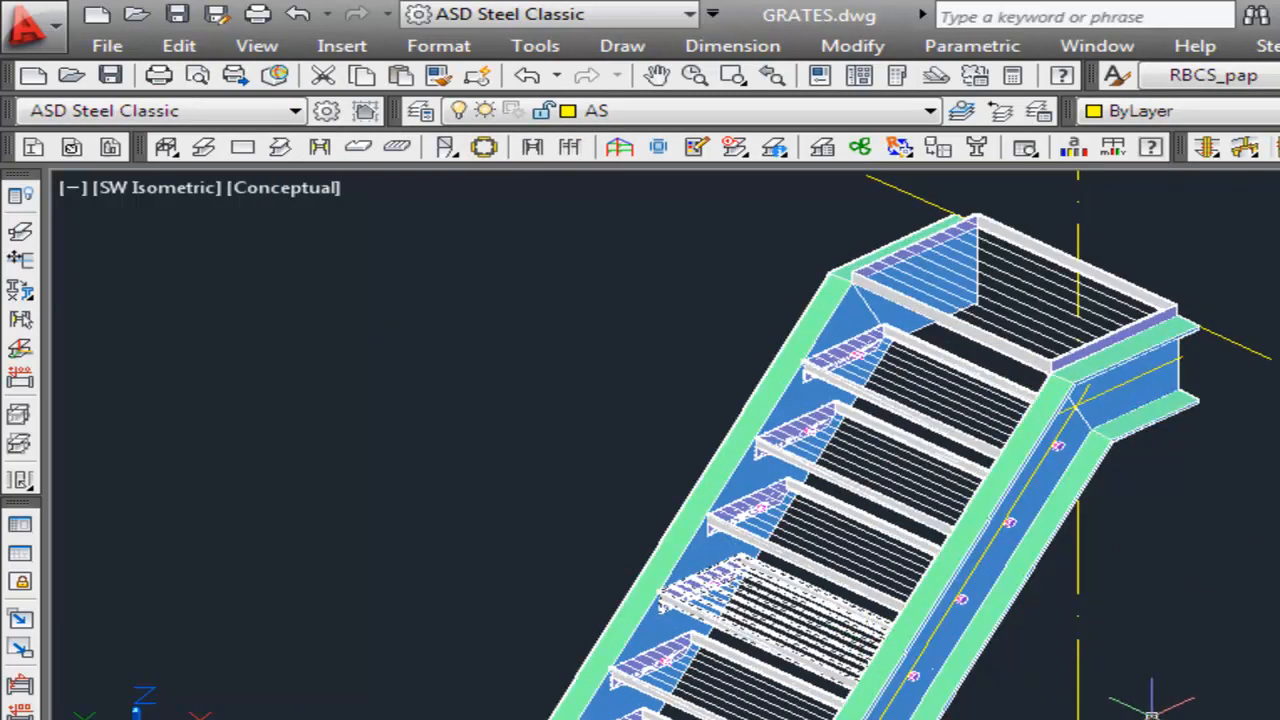
pyautogui.scroll(-4, 1150, 712)
pyautogui.scroll(-2, 1155, 710)
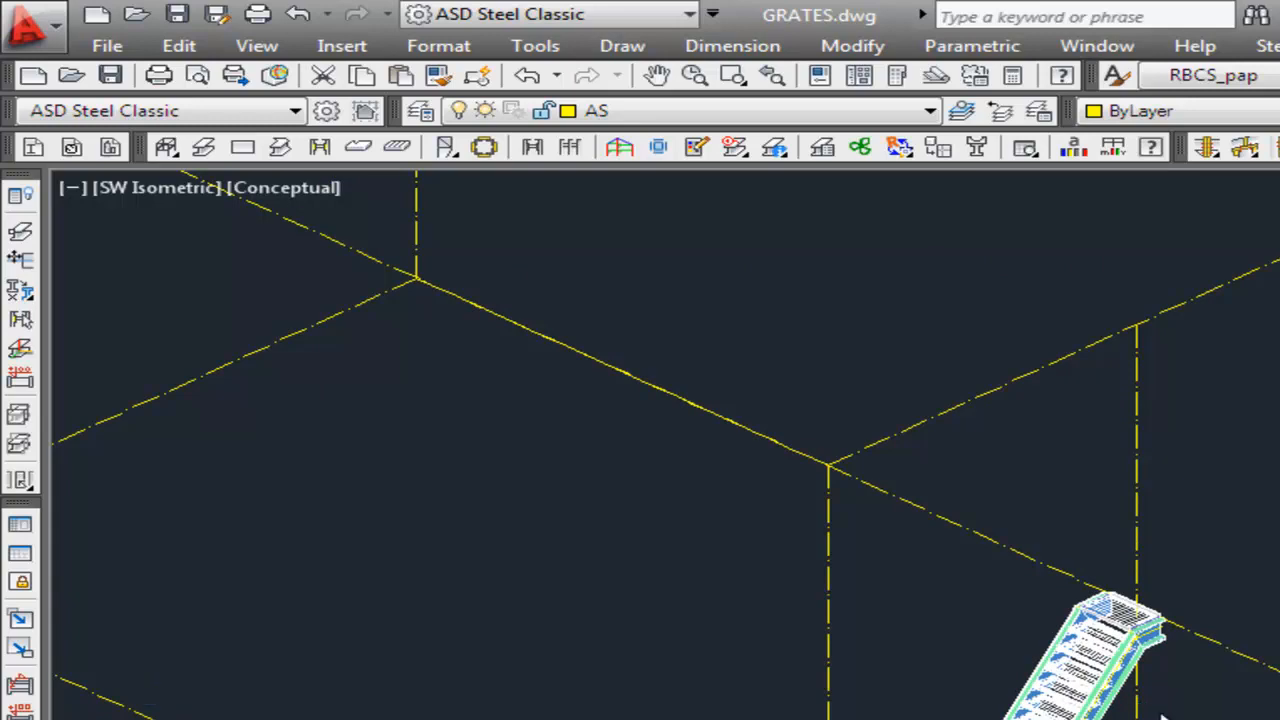
pyautogui.scroll(-2, 1150, 705)
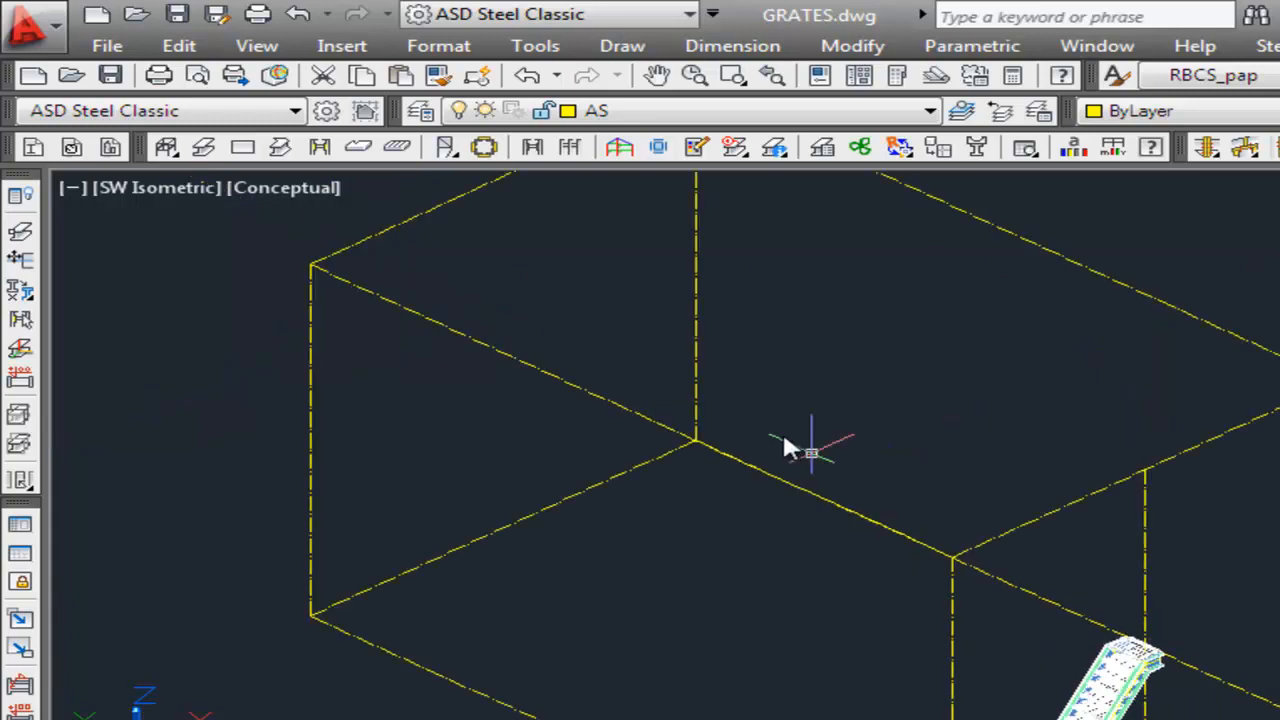
pyautogui.click(258, 47)
pyautogui.moveTo(290, 190)
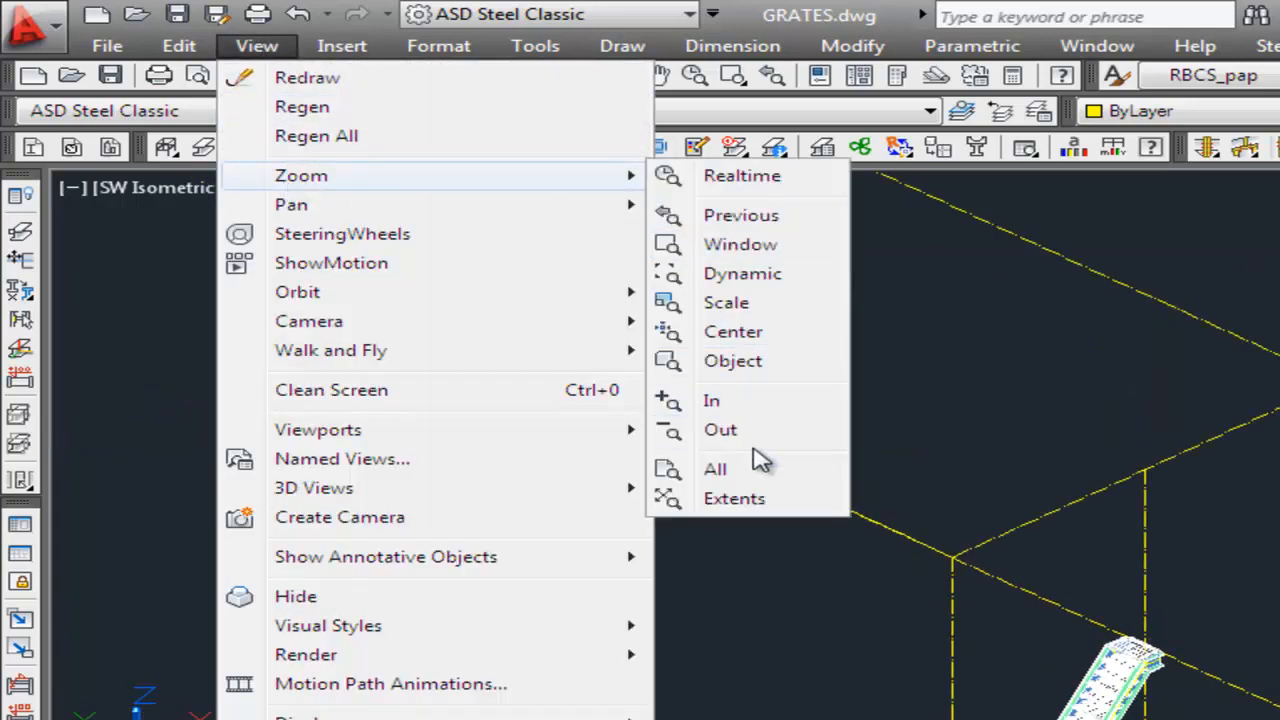
pyautogui.click(735, 499)
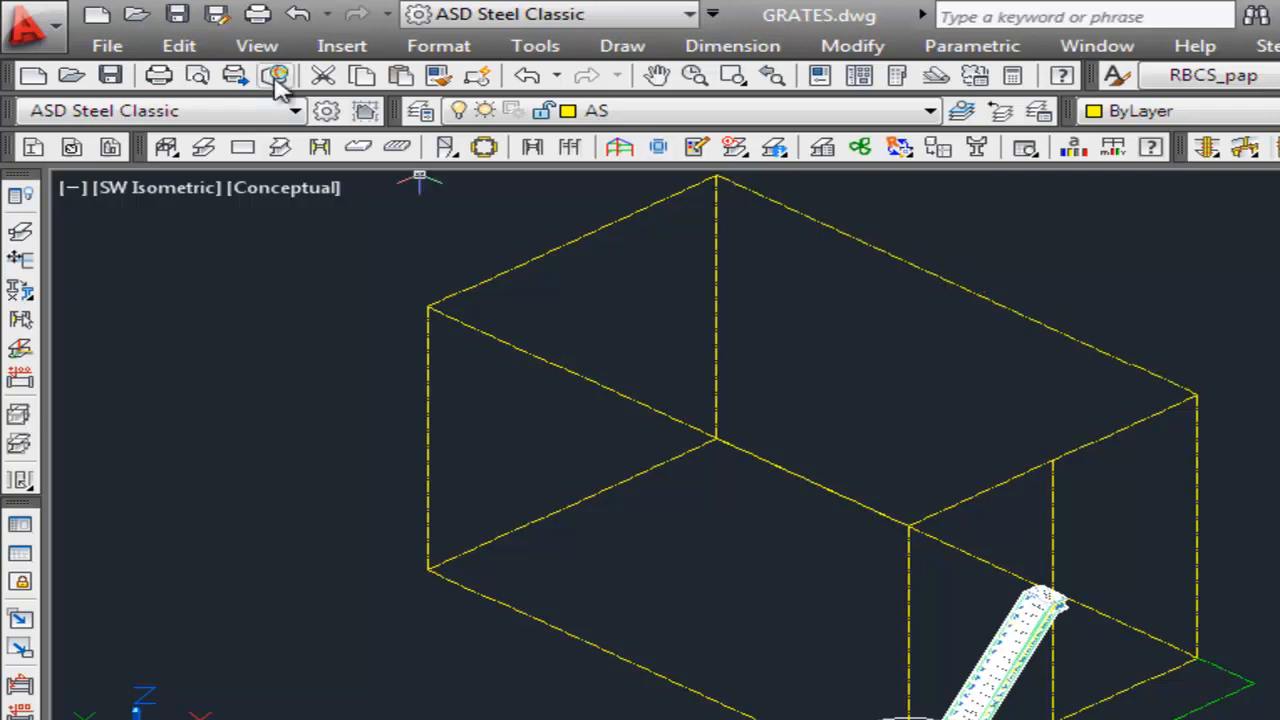
# Undo the view changes and the creation of the parametric stairs.
pyautogui.click(298, 15)
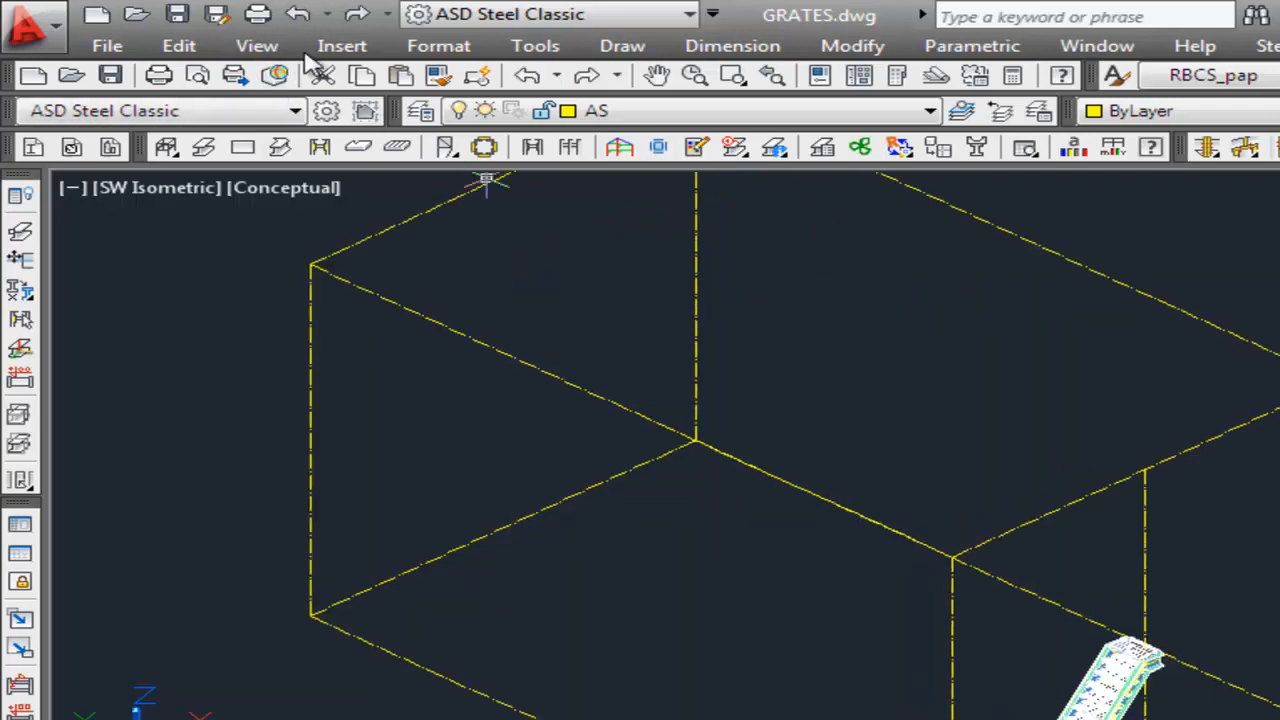
pyautogui.click(298, 15)
pyautogui.click(298, 15)
pyautogui.click(298, 15)
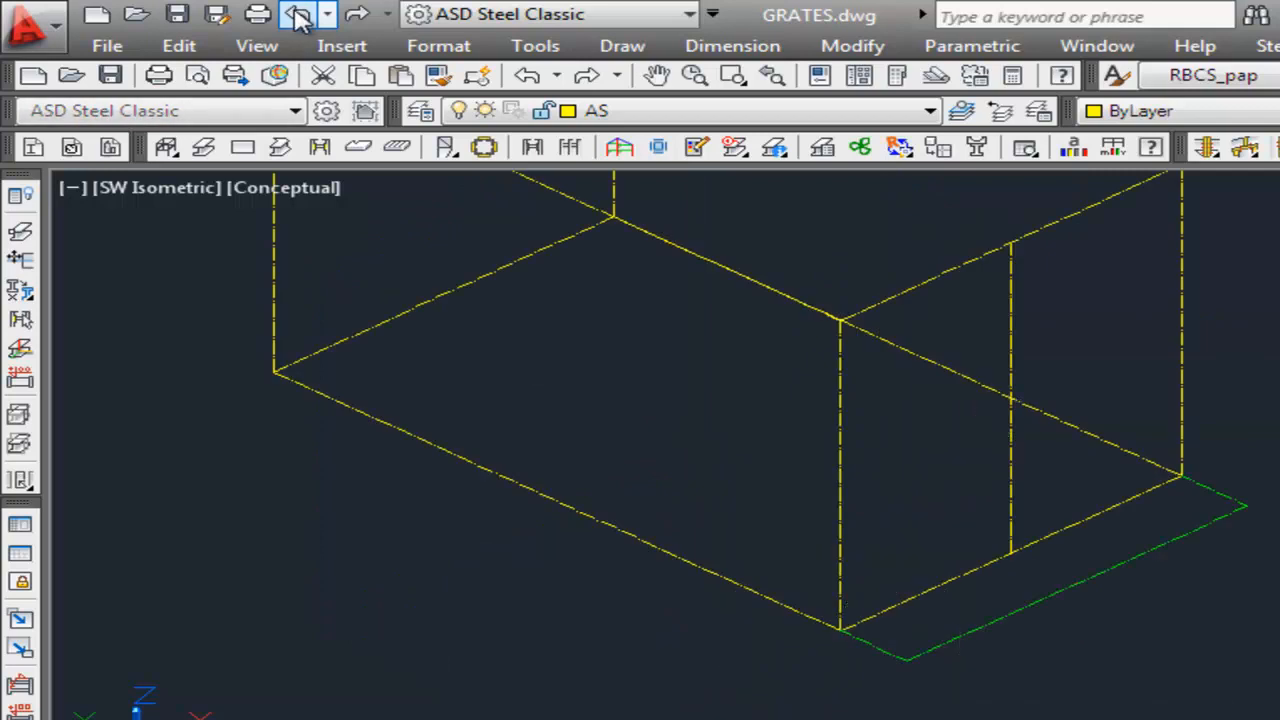
# Create a parametric staircase from the near lower corner, aligned to the vertical line's midpoint and rising to the corner above, with the preset settings.
pyautogui.click(1262, 47)
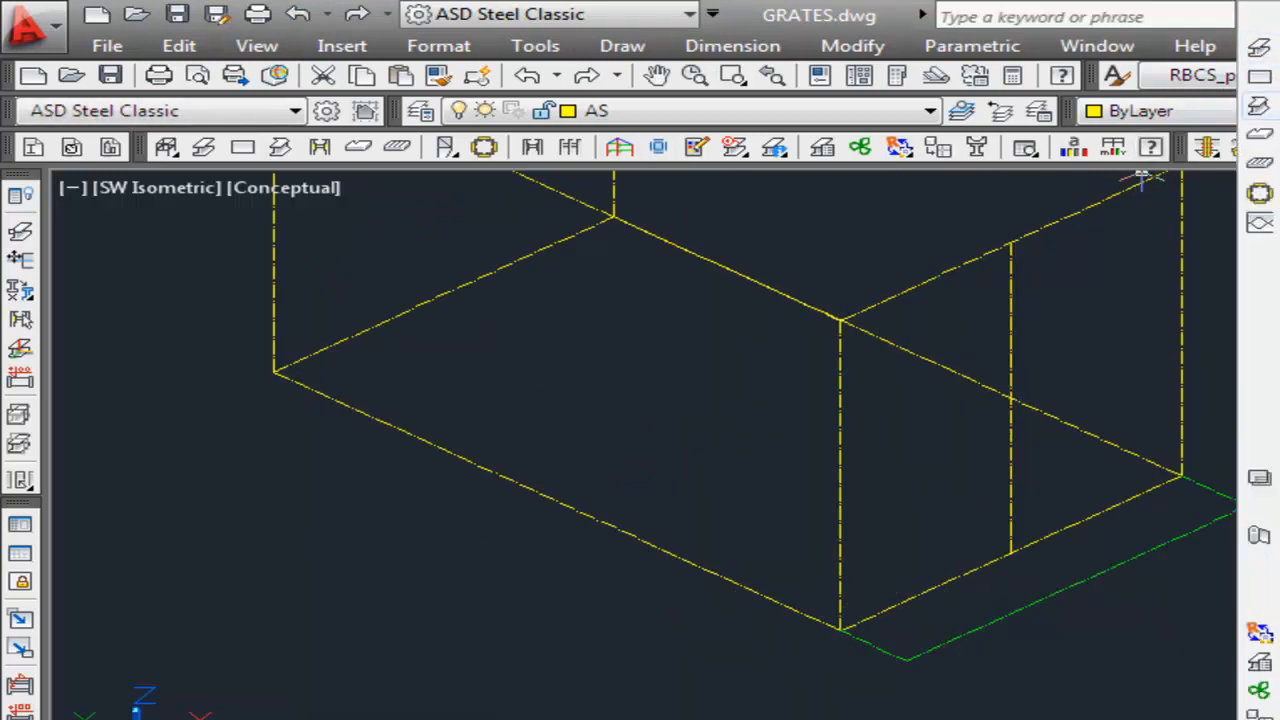
pyautogui.moveTo(1260, 309)
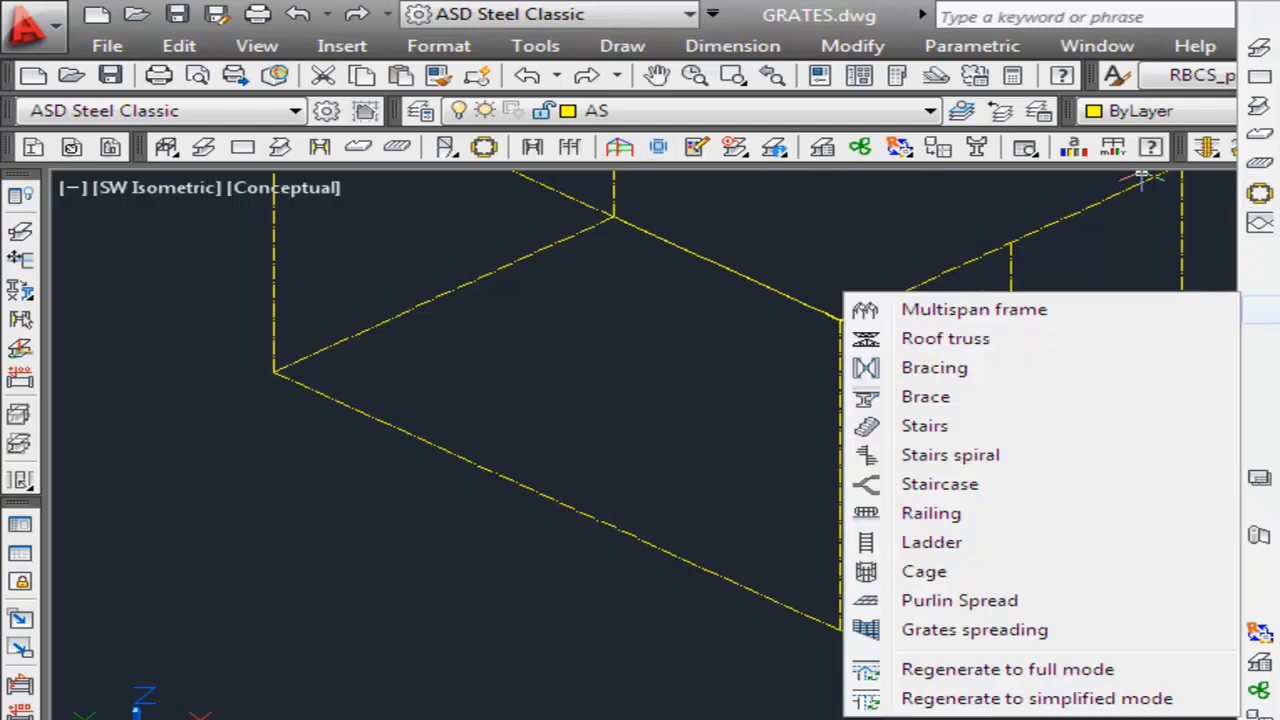
pyautogui.click(940, 484)
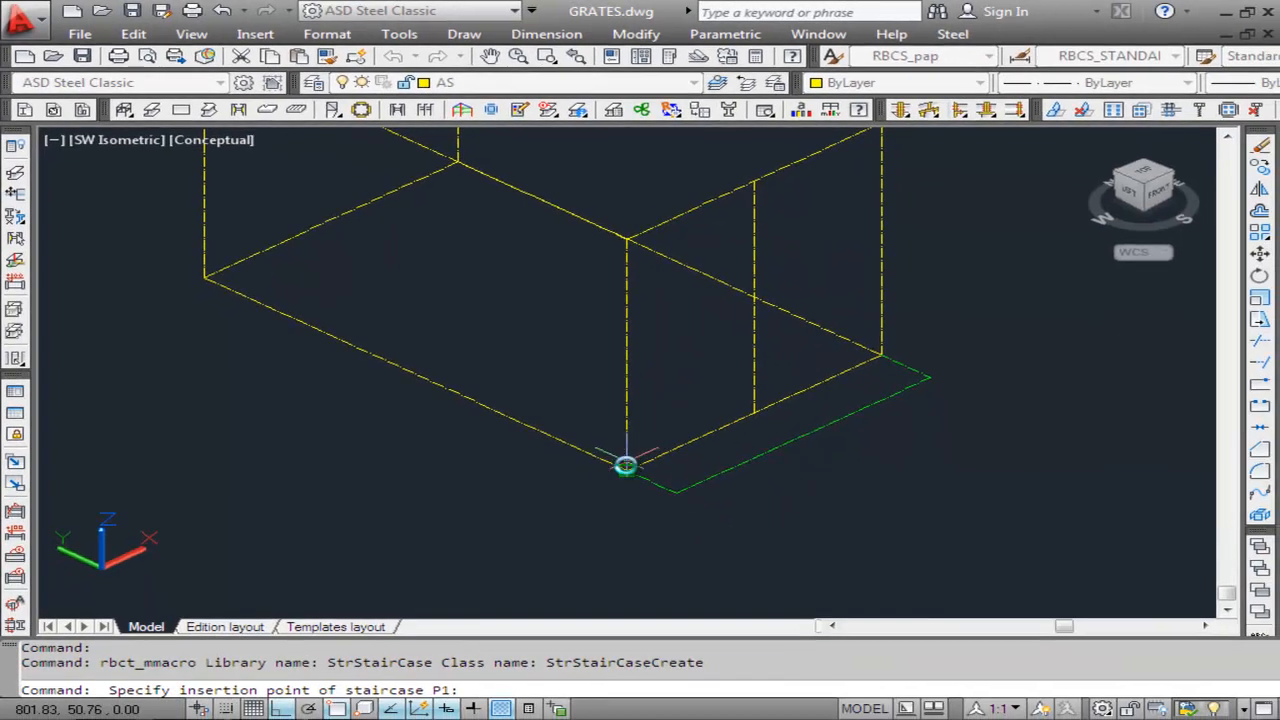
pyautogui.click(625, 465)
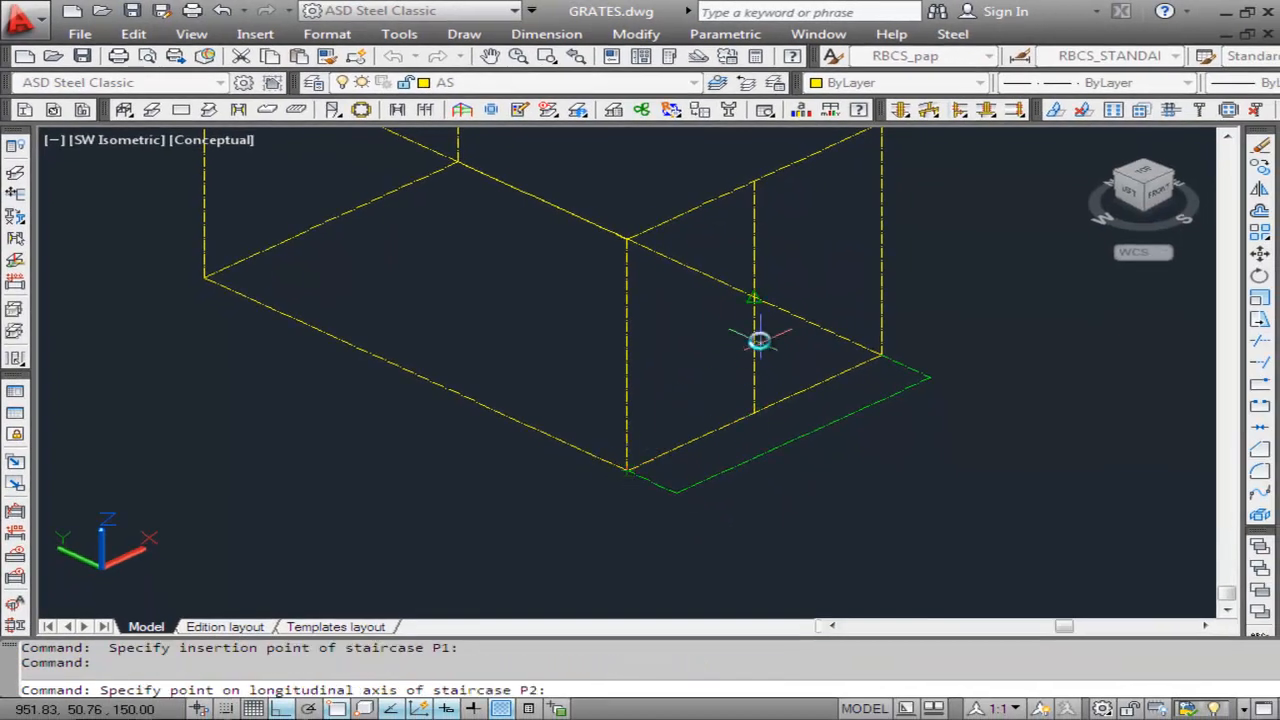
pyautogui.click(755, 298)
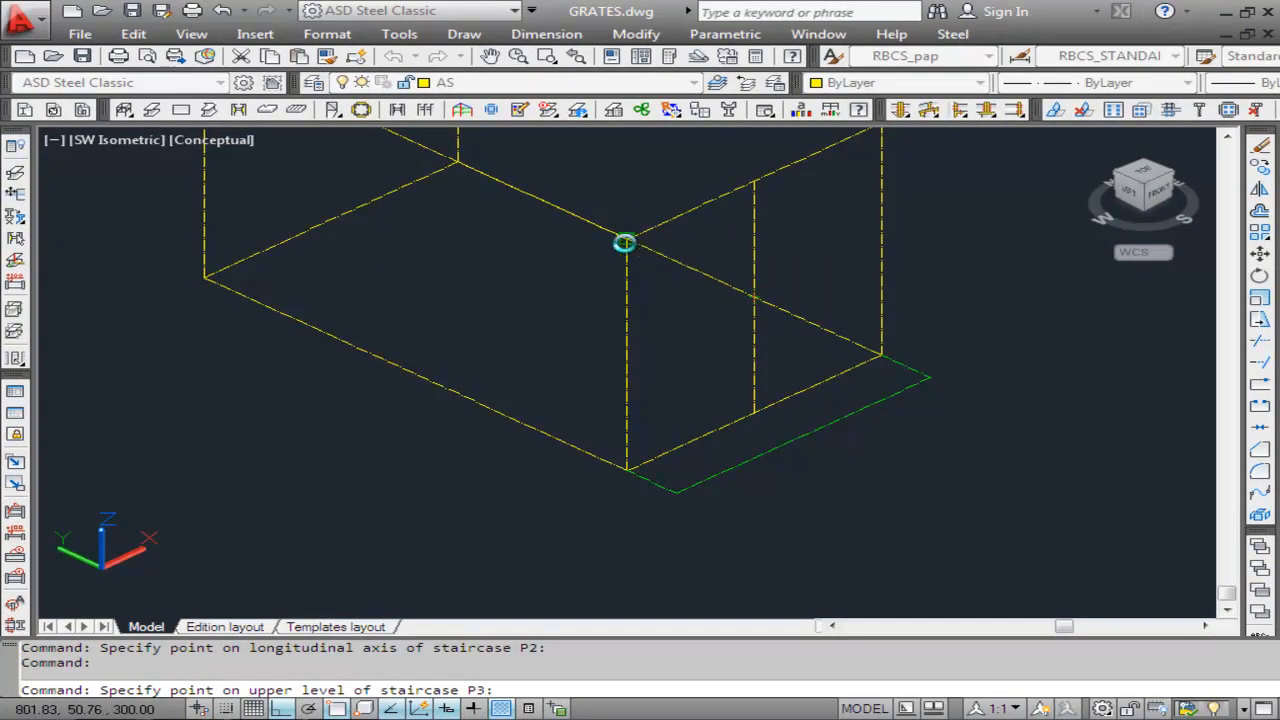
pyautogui.click(616, 241)
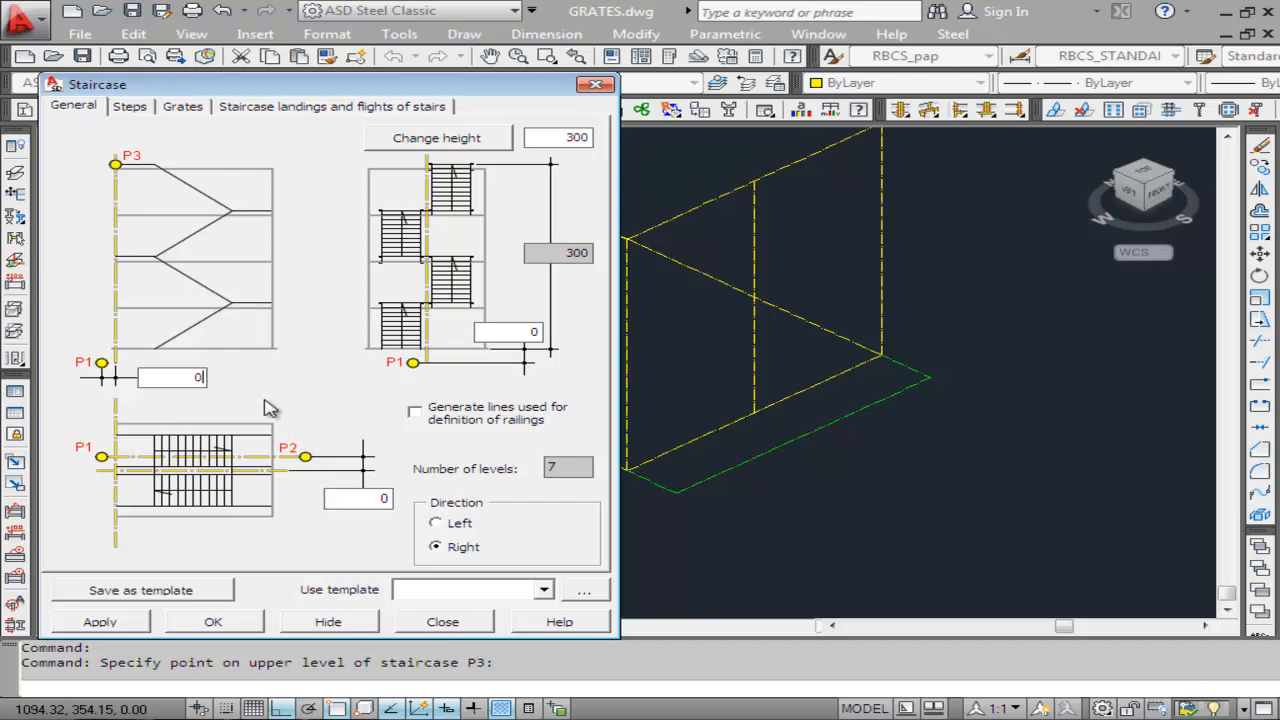
pyautogui.click(211, 622)
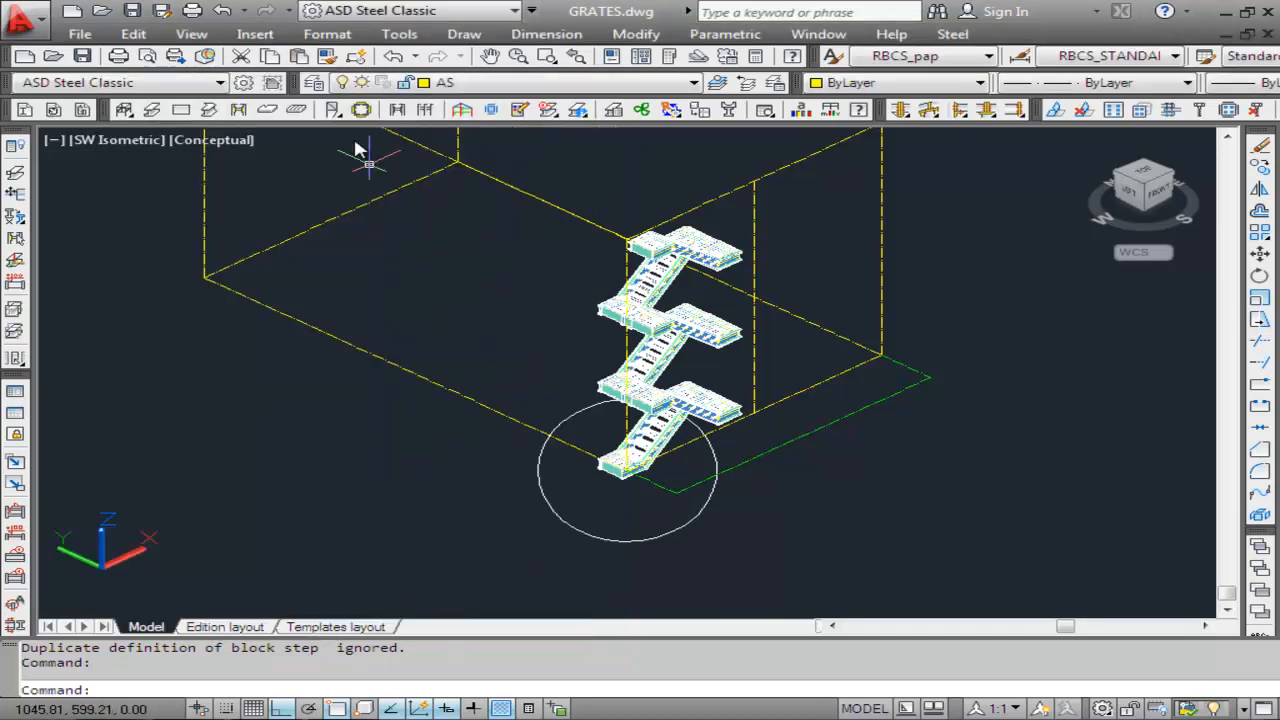
# Examine the lowest flight and first landings of the staircase up close.
pyautogui.click(191, 34)
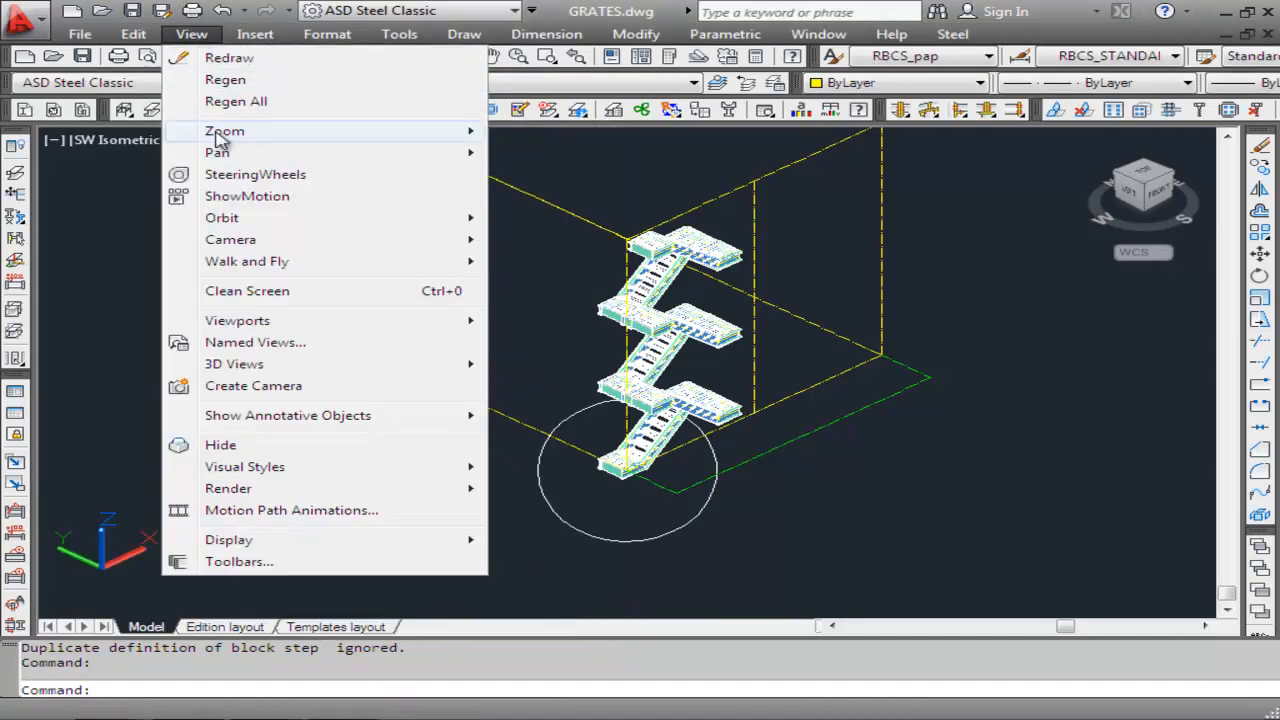
pyautogui.moveTo(228, 140)
pyautogui.click(548, 183)
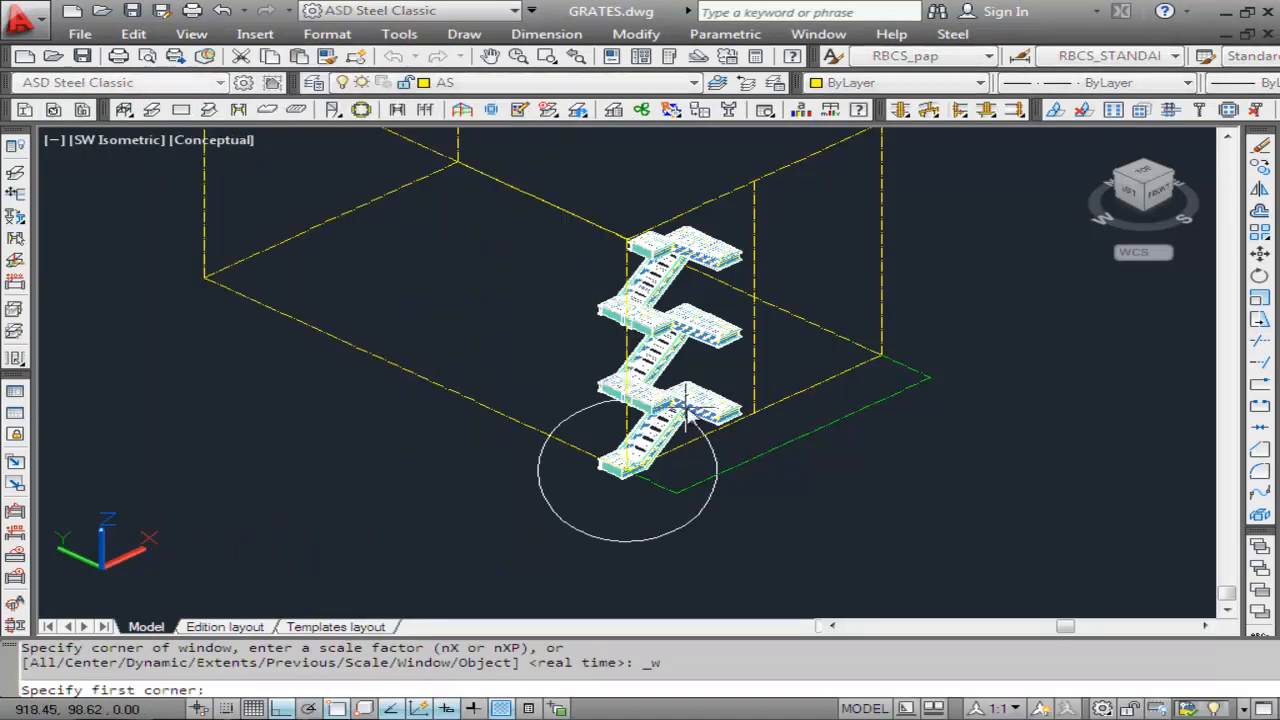
pyautogui.click(763, 385)
pyautogui.click(630, 480)
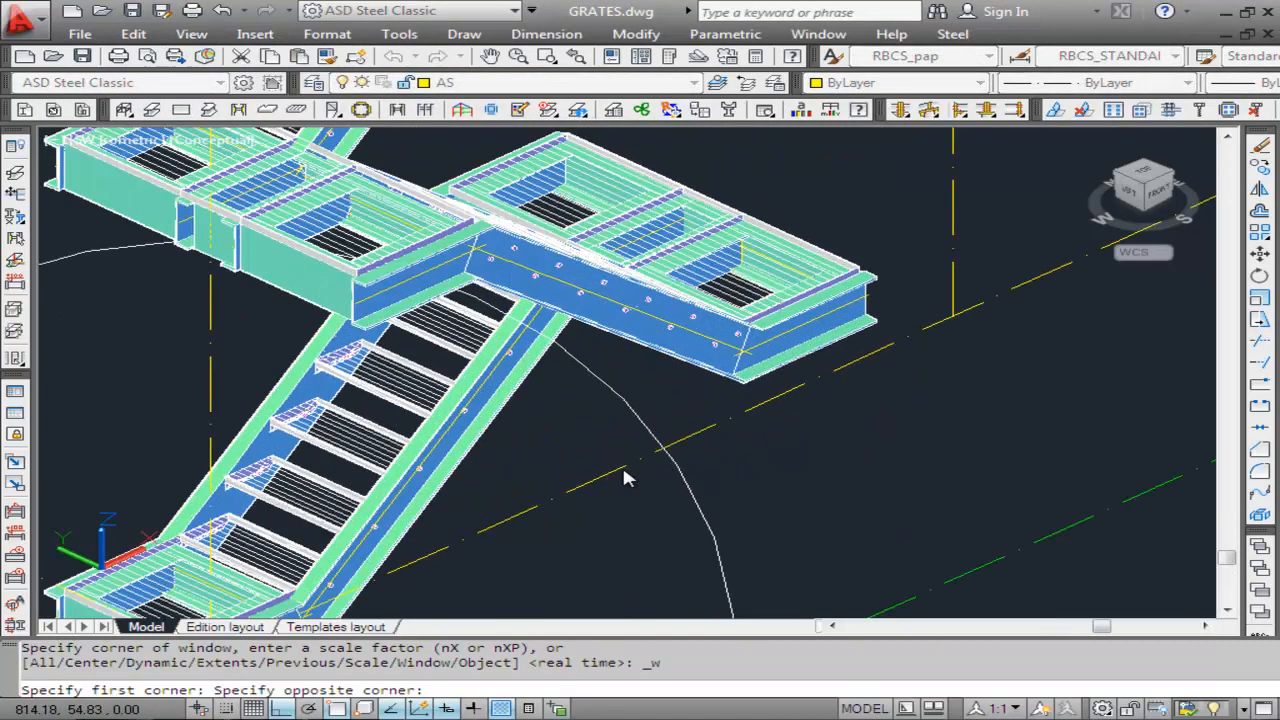